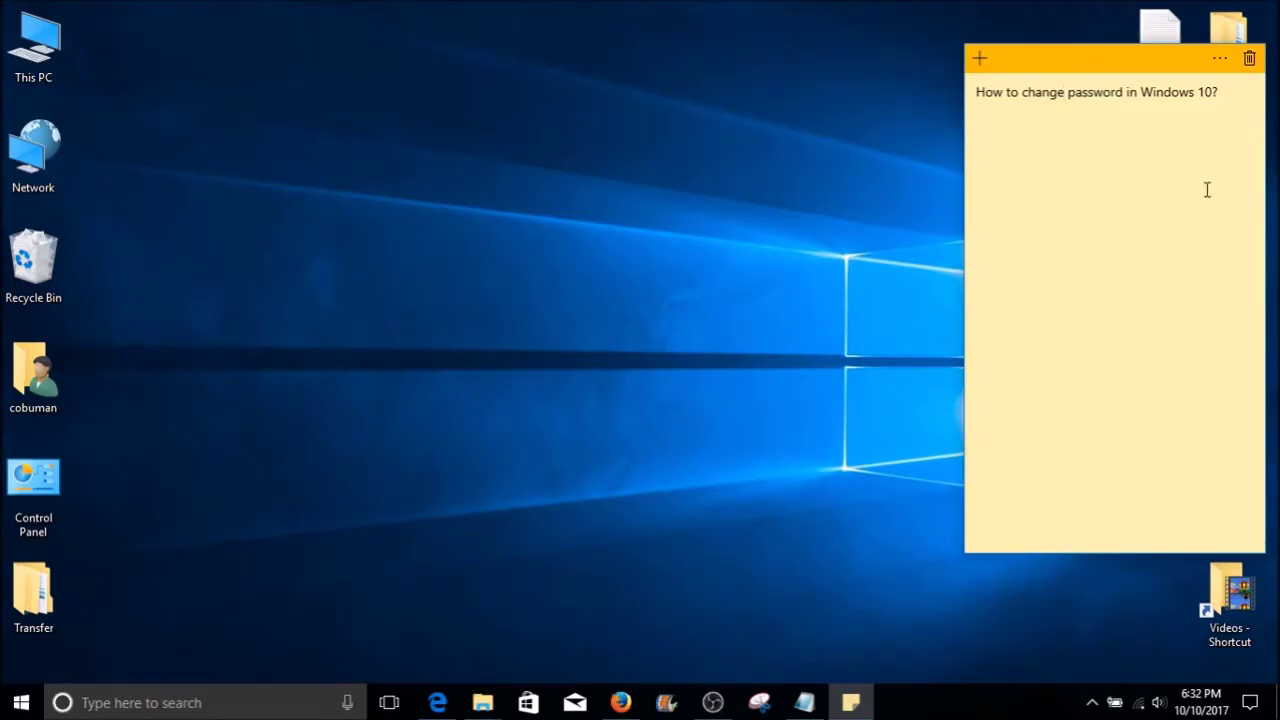
- Search Windows for "manage account" and open the Manage your account settings
drag(1220, 95, 977, 104)
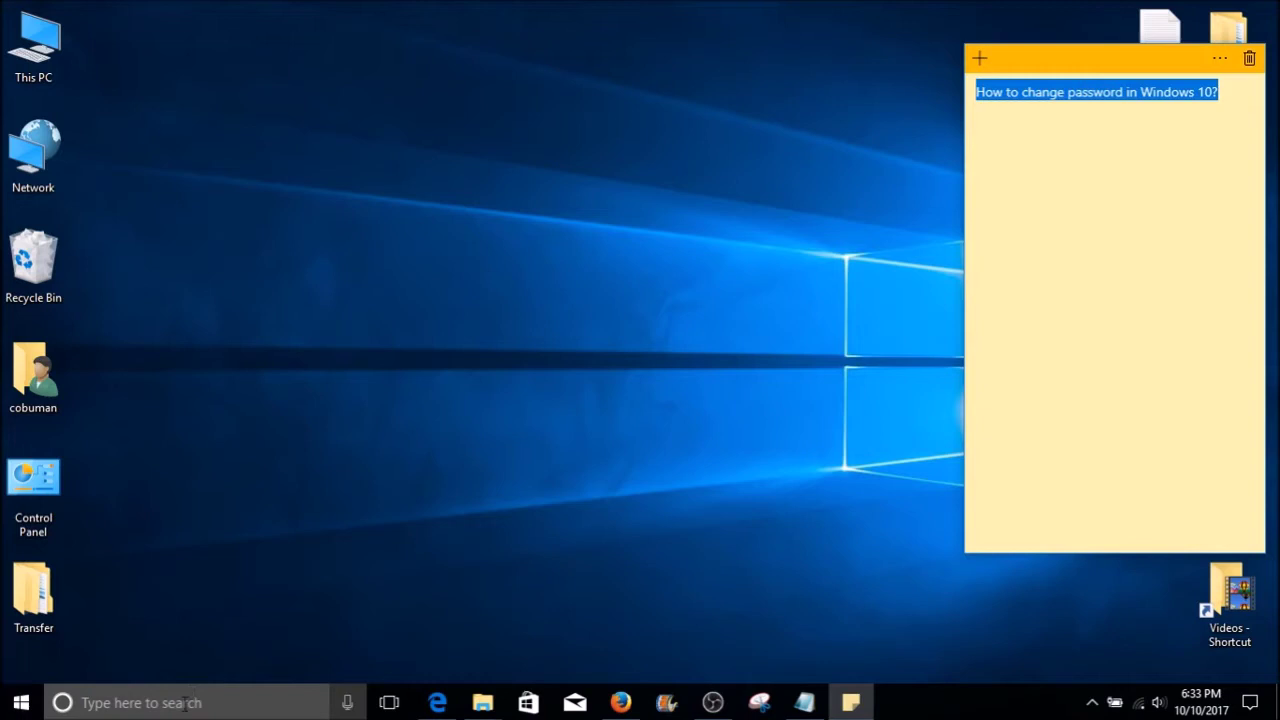
click(152, 702)
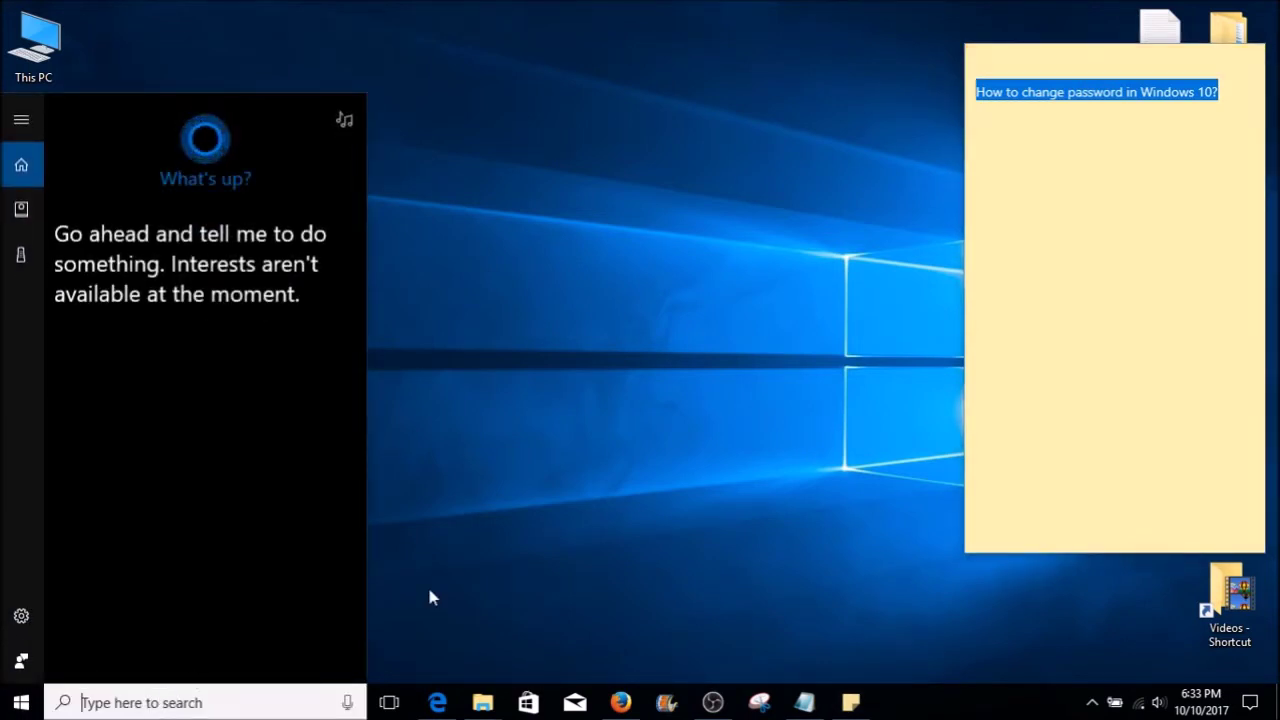
text(ma)
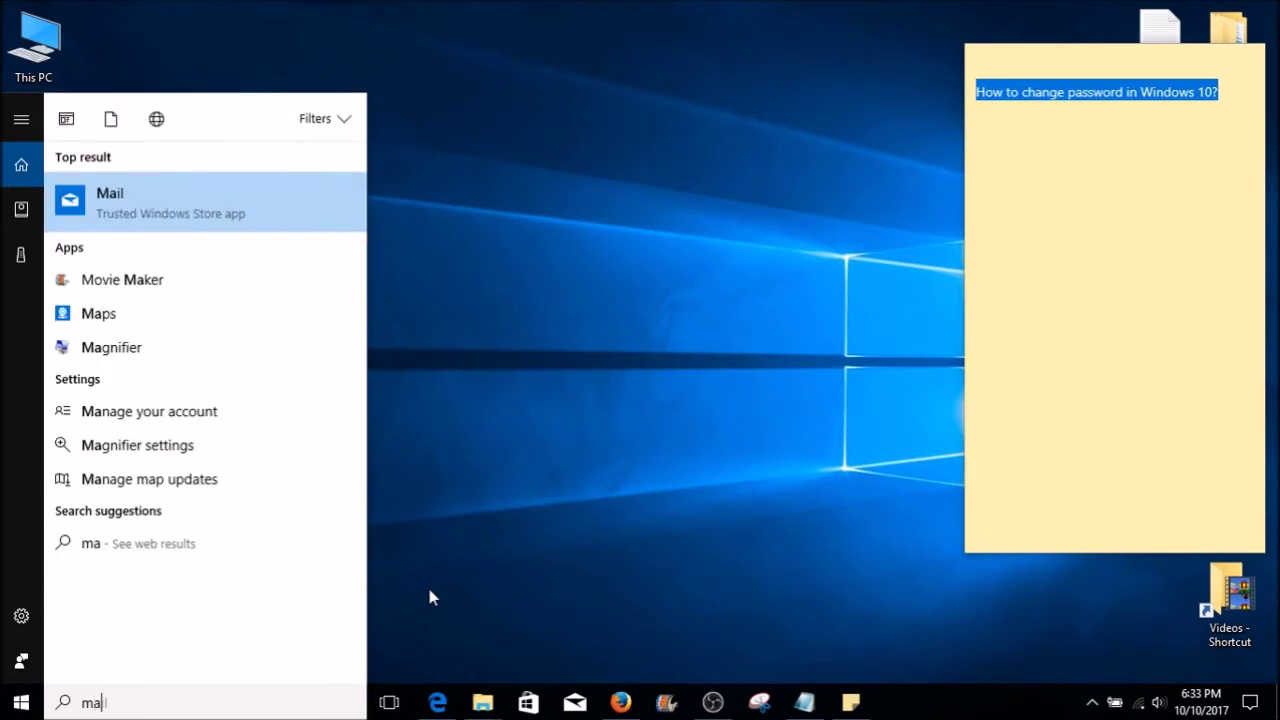
text(nage ac)
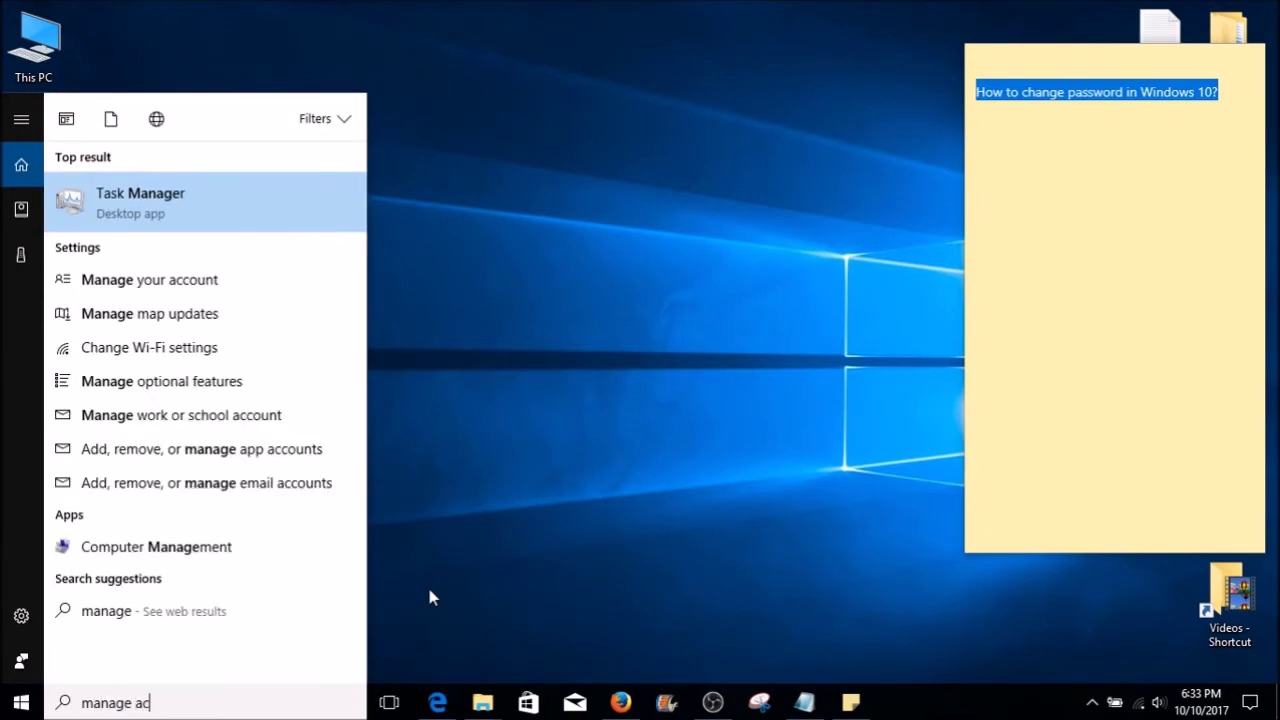
text(count)
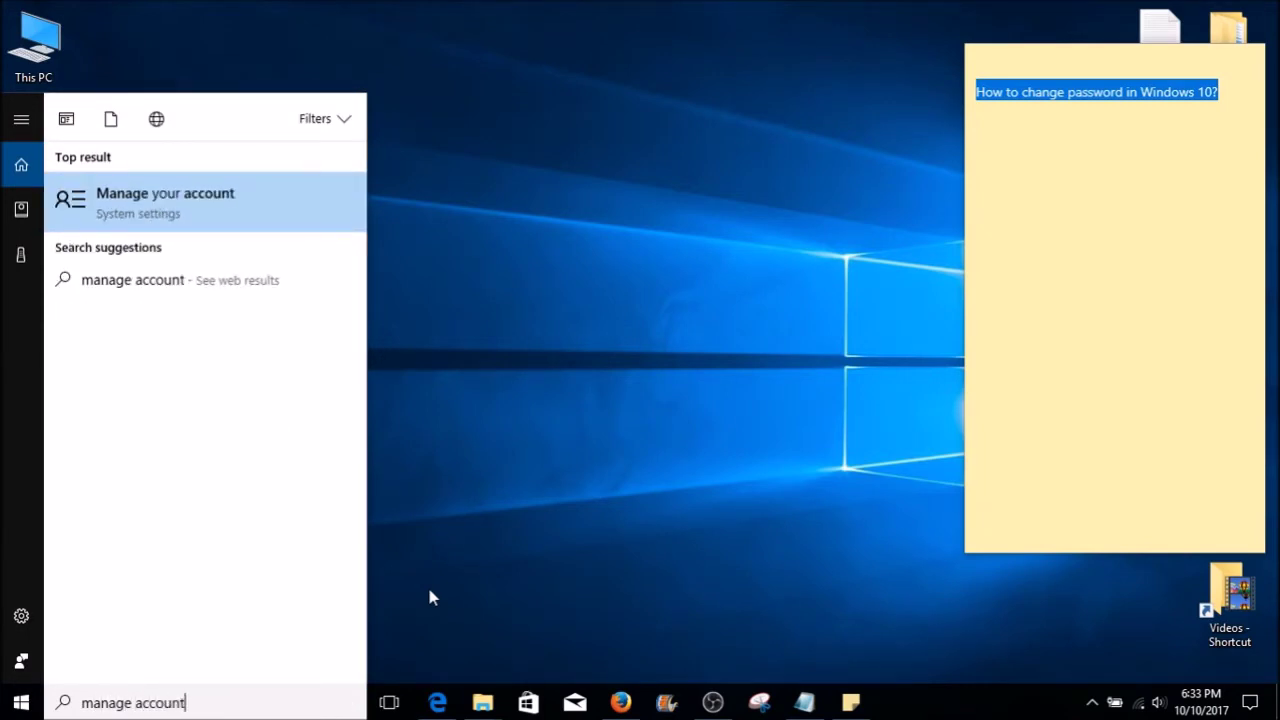
click(193, 205)
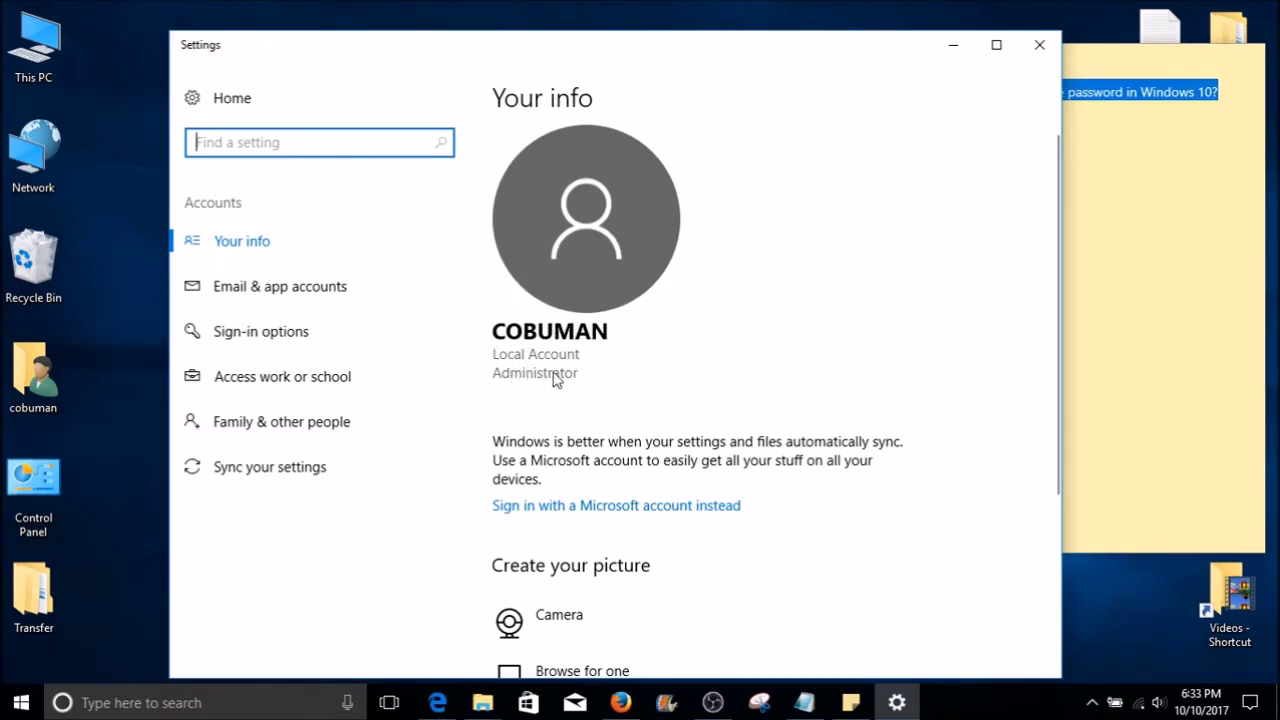
- Start changing the account password in Sign-in options and enter the current password to verify the account
click(282, 332)
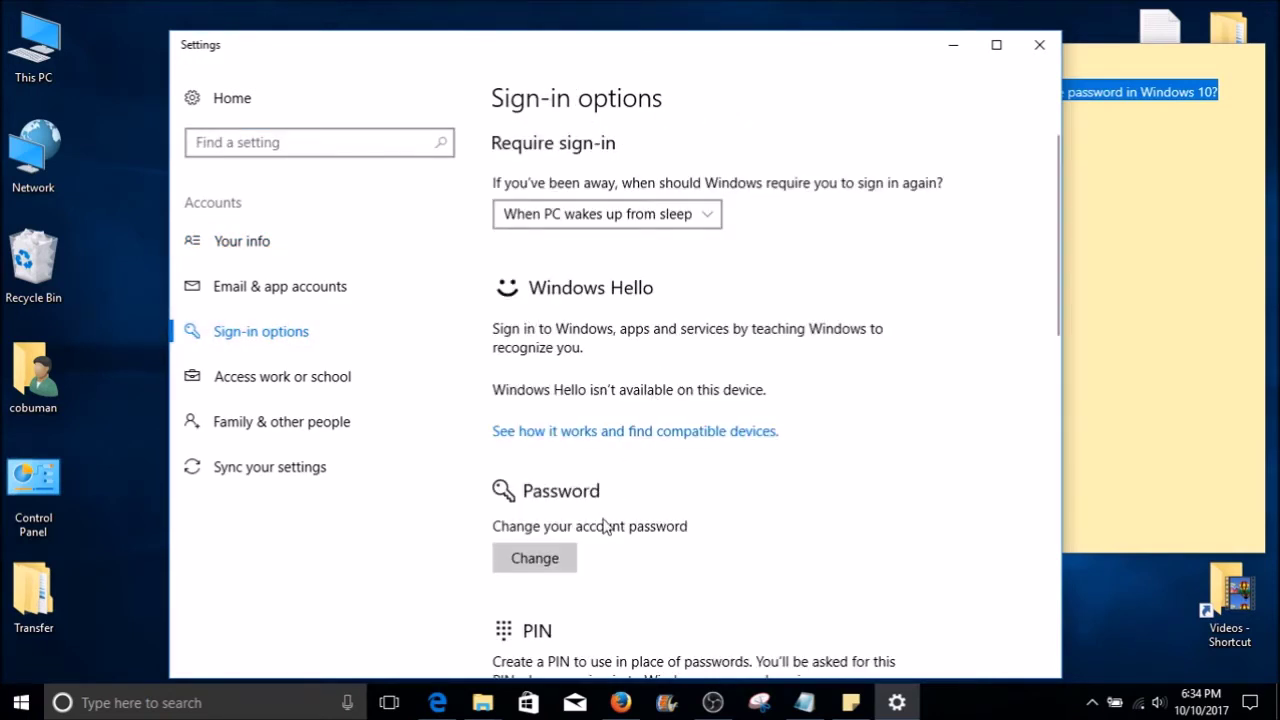
scroll(598, 518, down, 1)
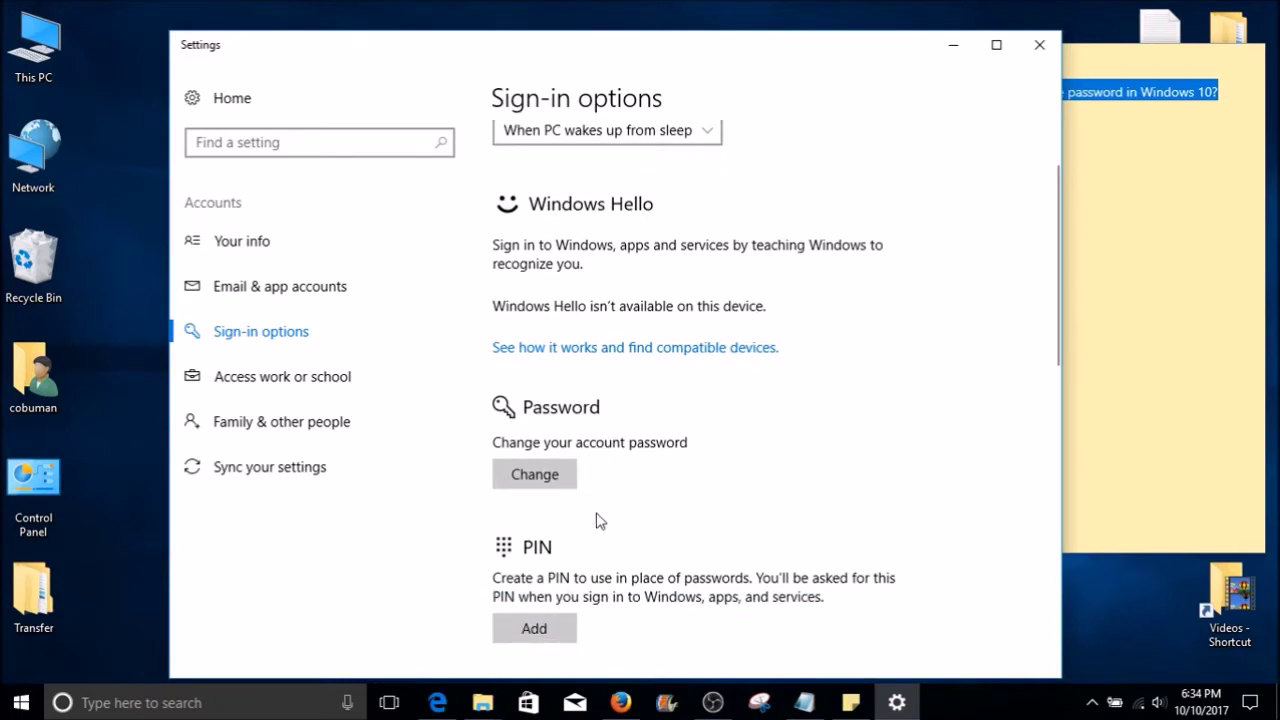
scroll(598, 518, down, 1)
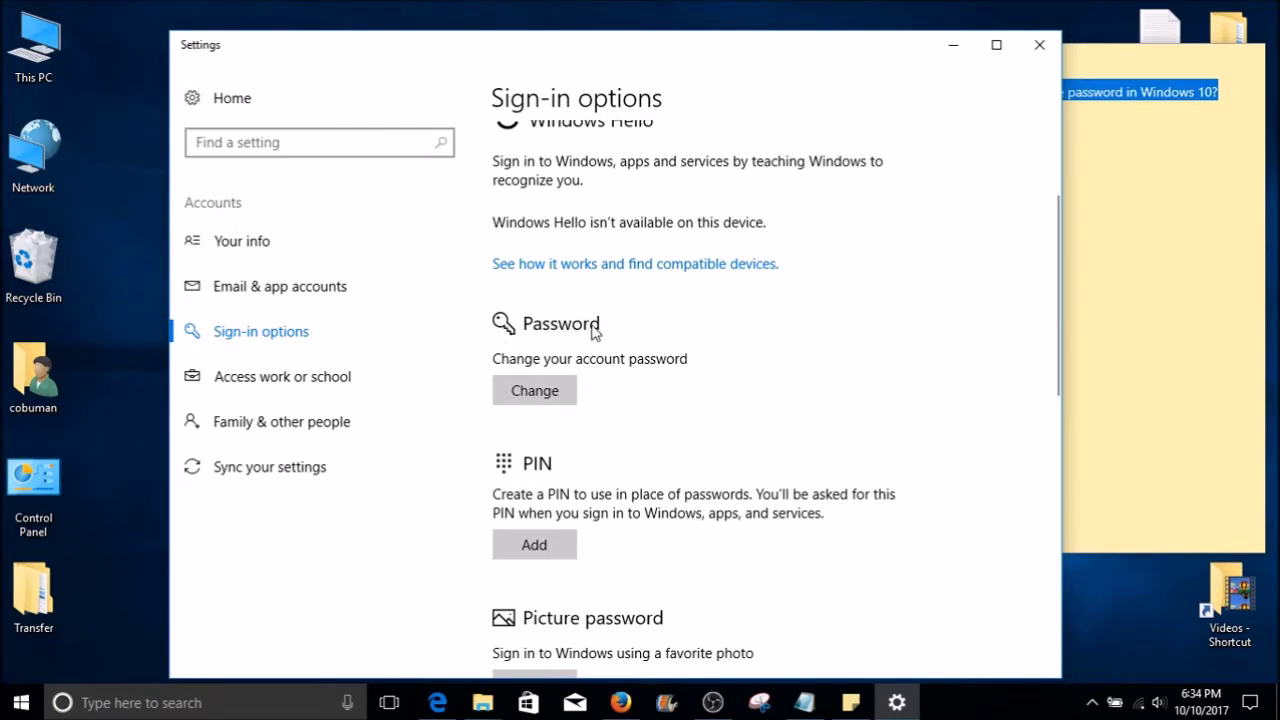
click(546, 397)
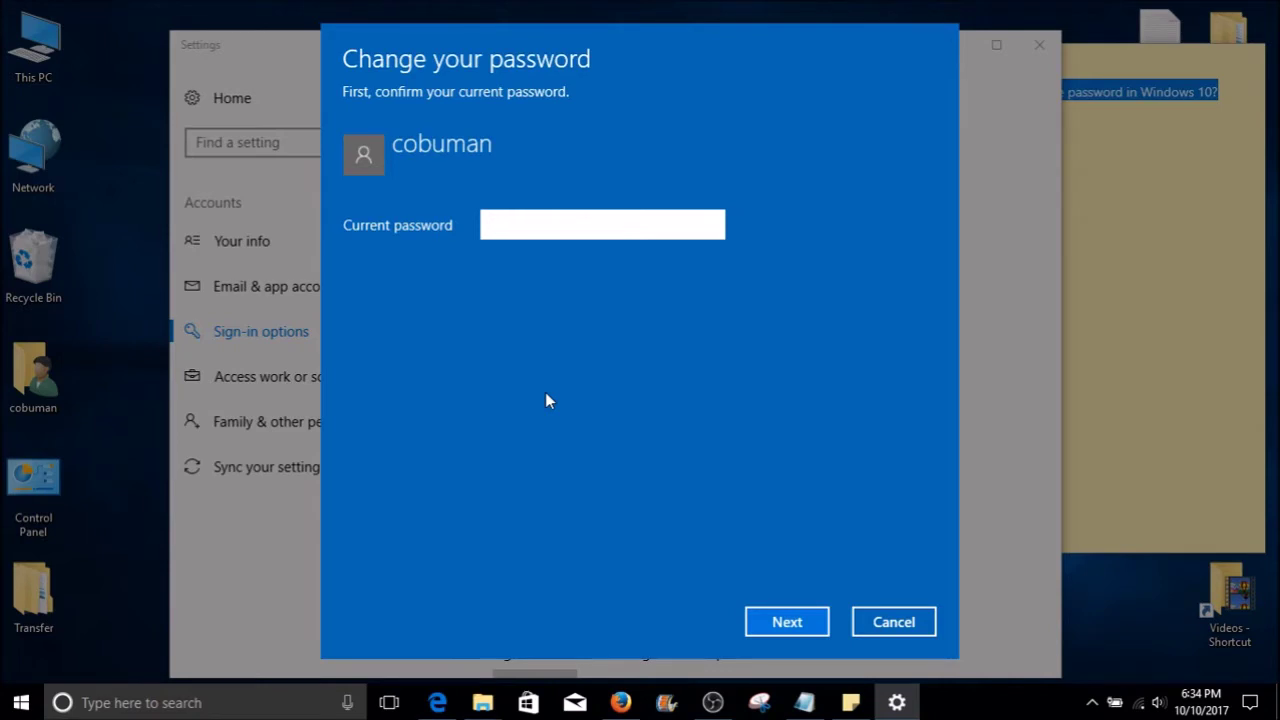
text(••••••)
click(789, 624)
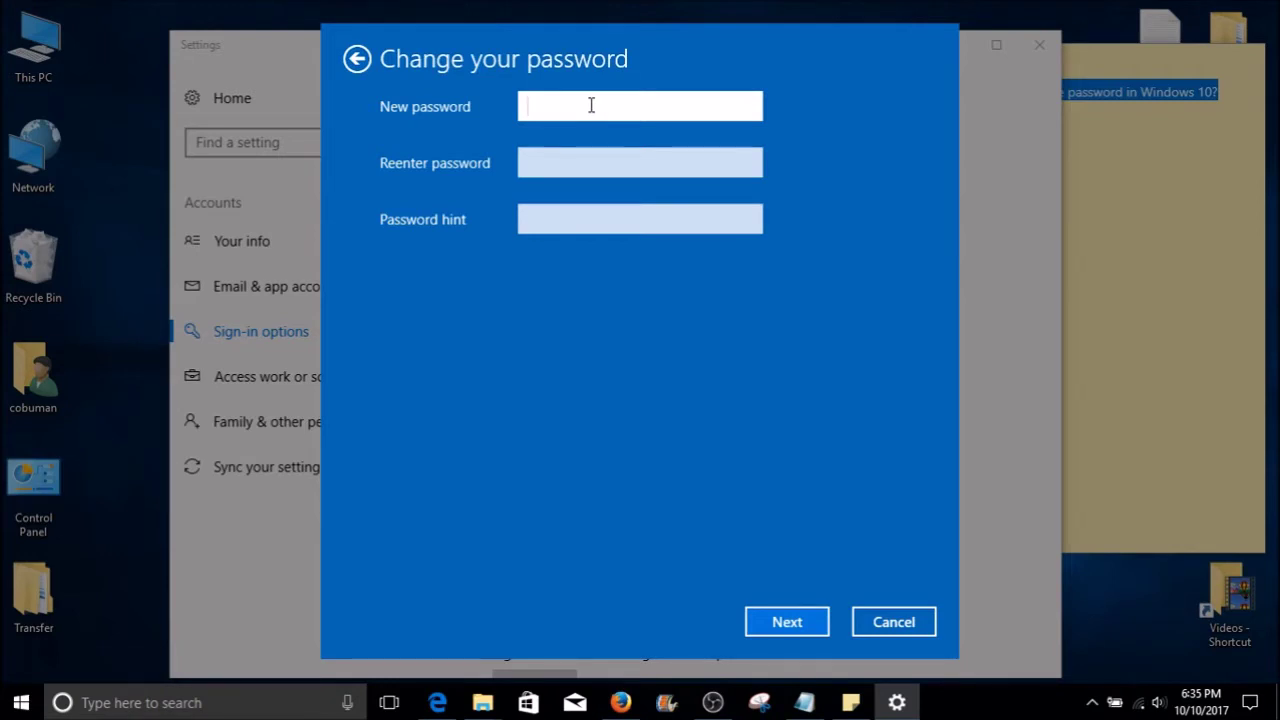
- Fill in the new password twice with the password hint "hint", but cancel the change and close Settings
text(••••••••••••)
key(Tab)
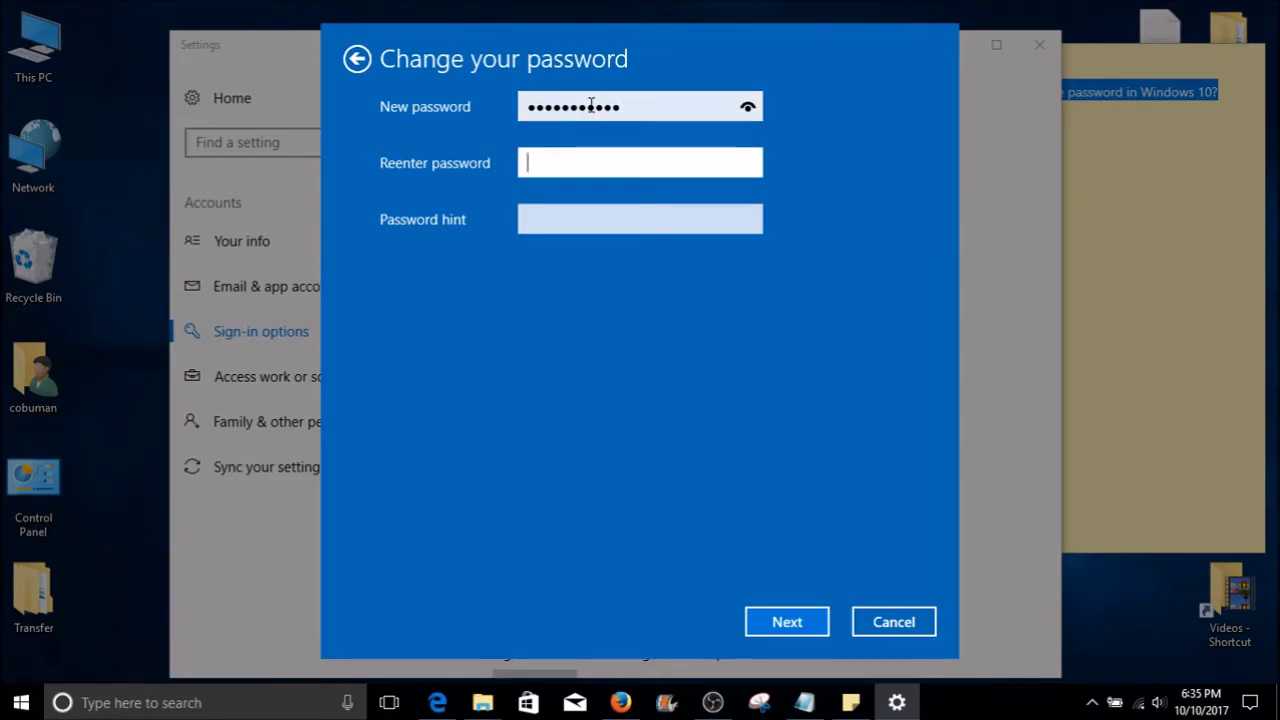
text(••••••••••••)
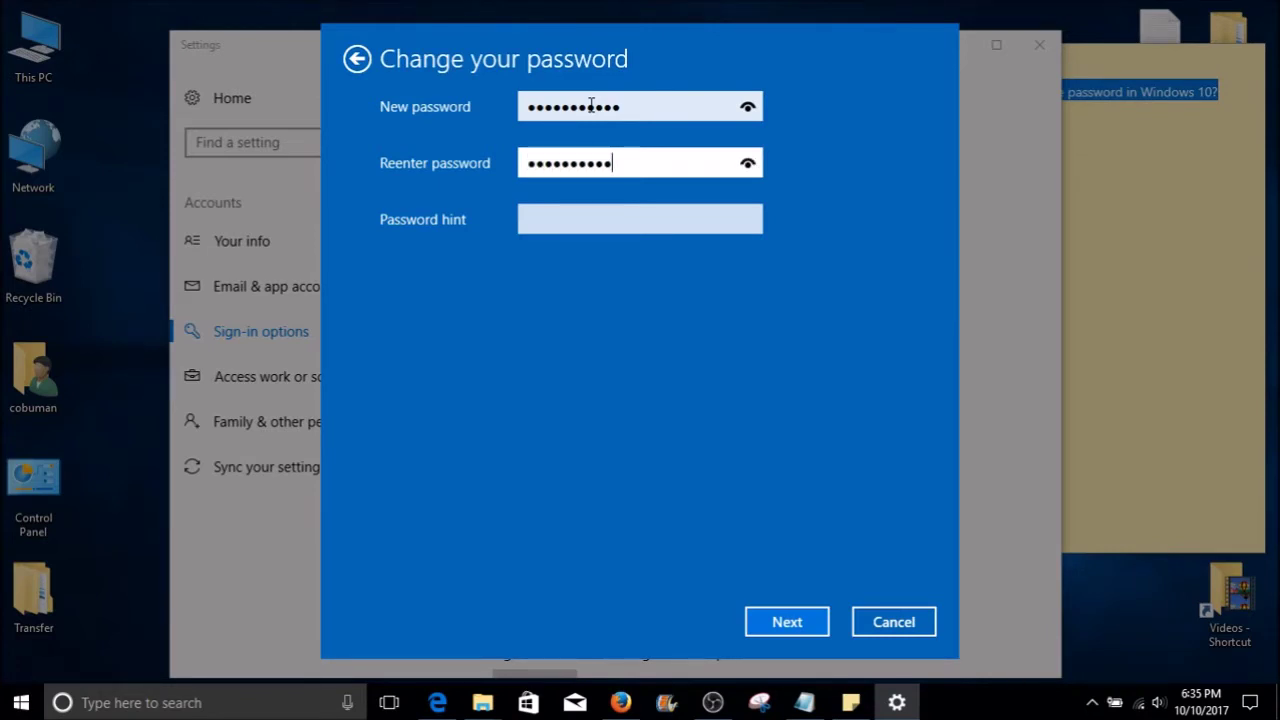
key(Tab)
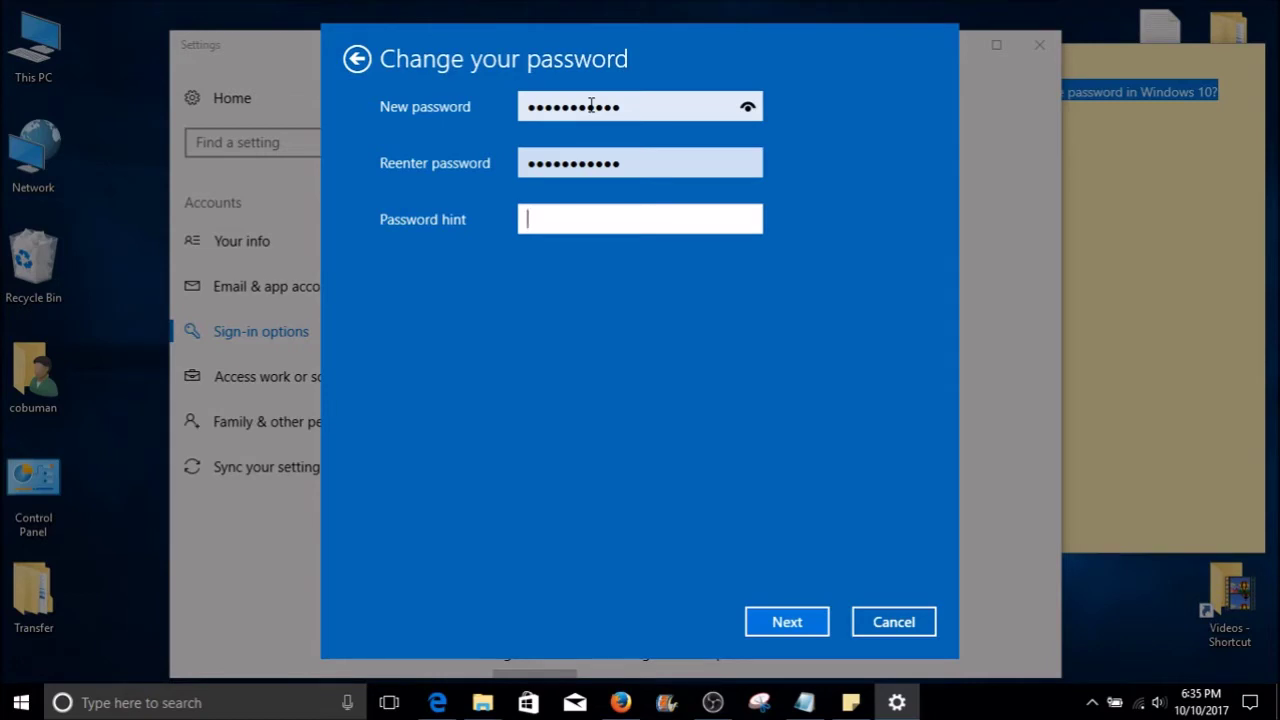
text(hint)
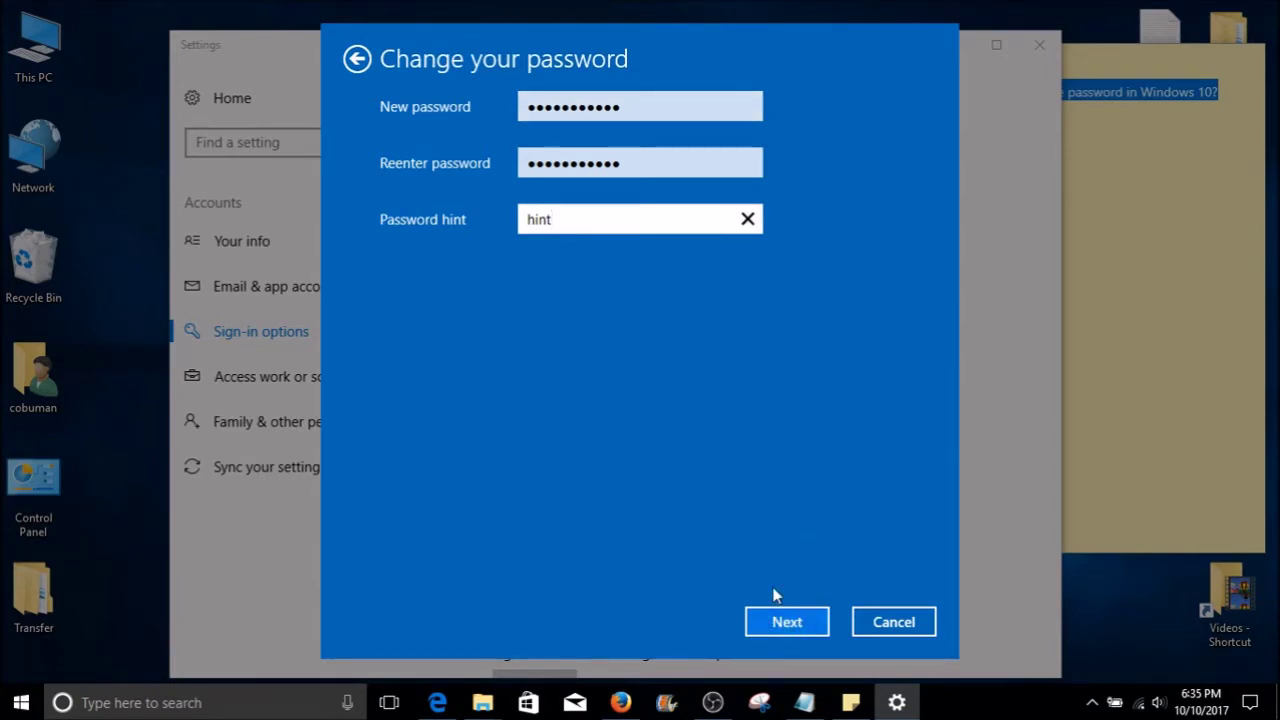
click(895, 622)
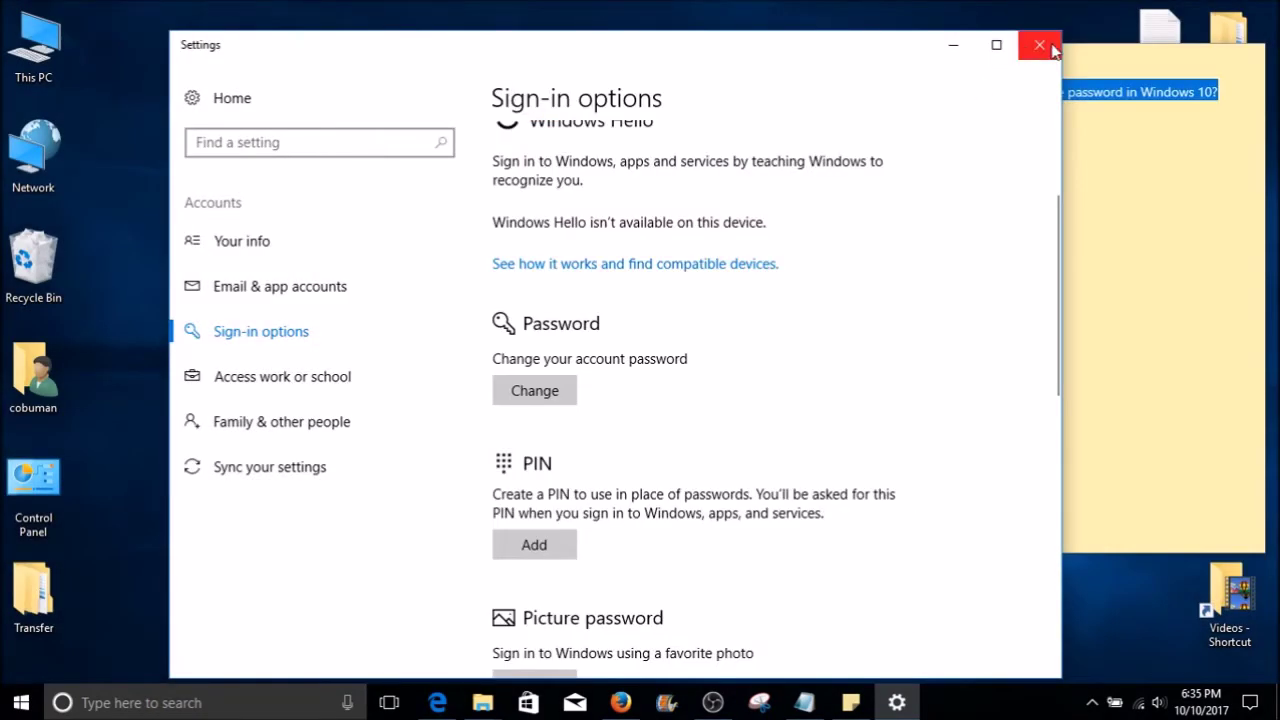
click(1050, 50)
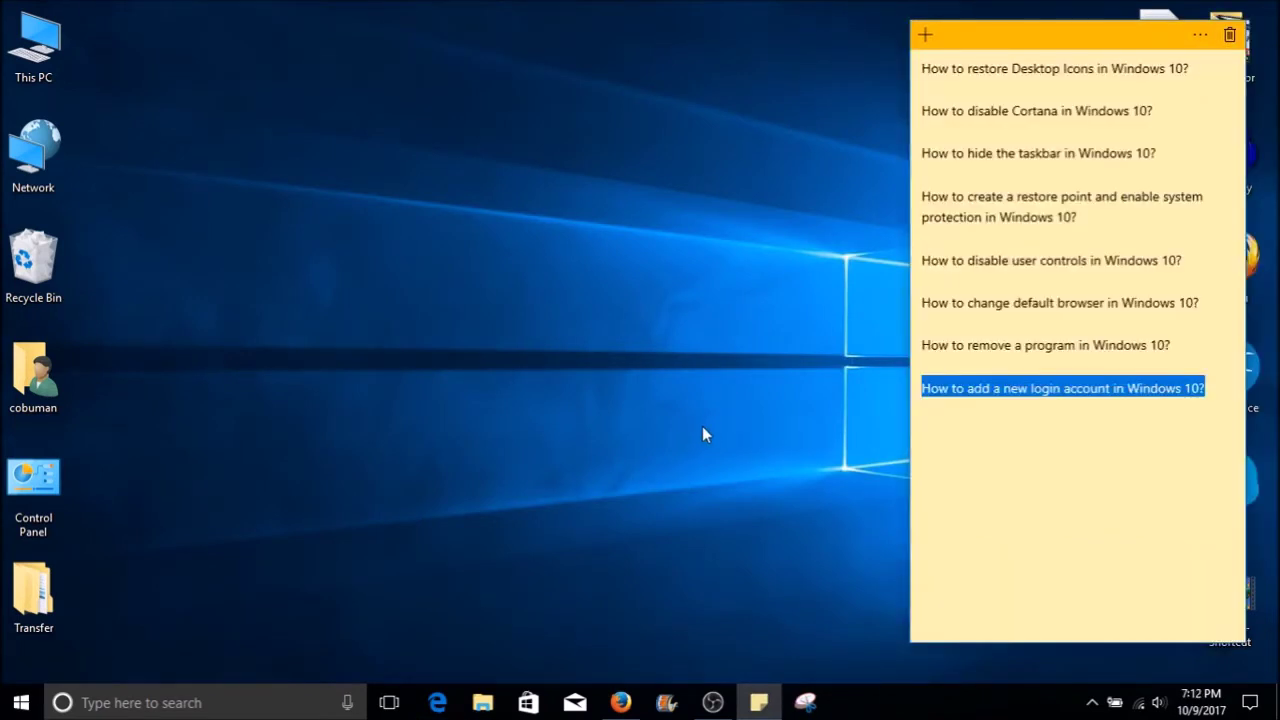
- Search Windows for "add account" and open the settings to add, edit, or remove other people
click(1137, 404)
drag(1204, 386, 914, 400)
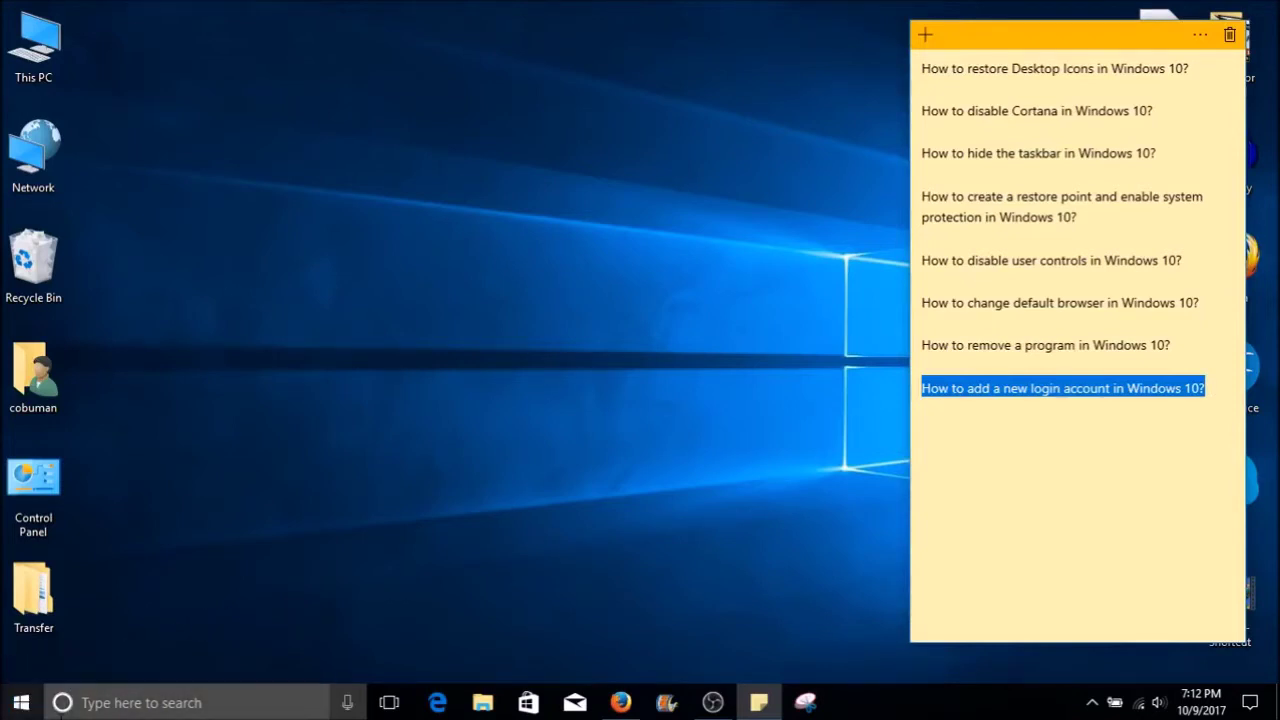
click(172, 706)
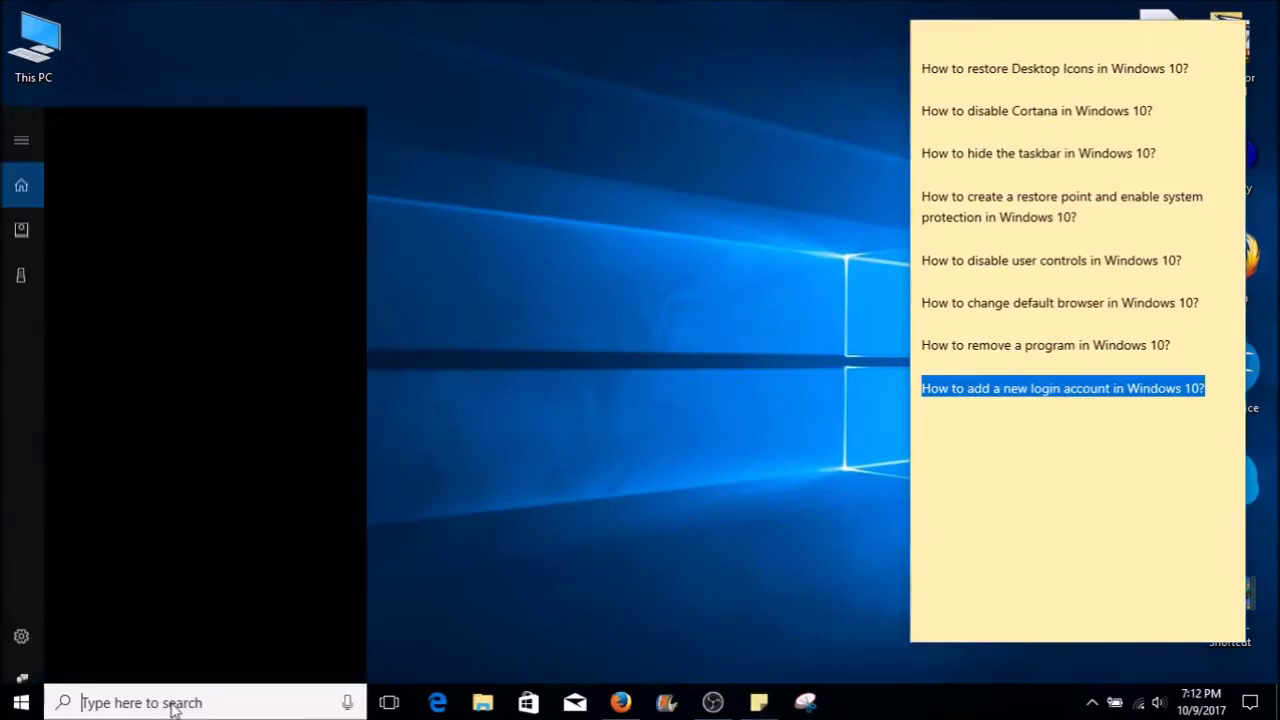
text(add account)
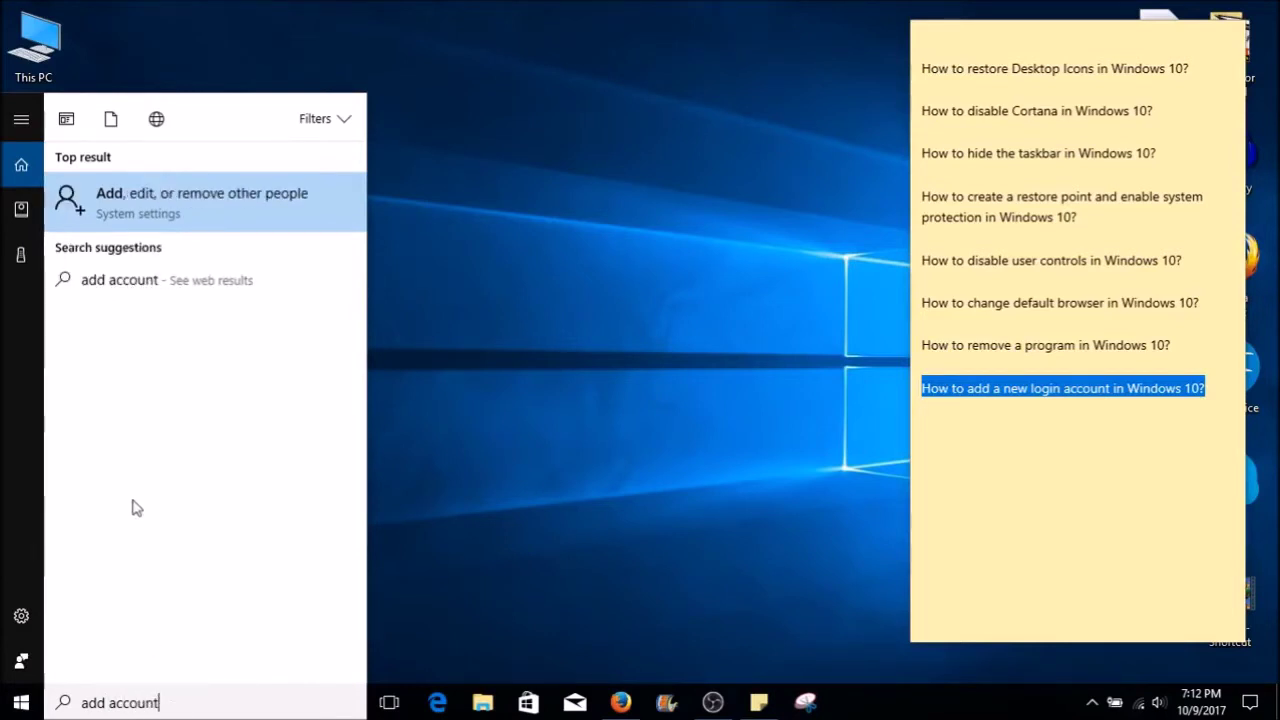
click(165, 196)
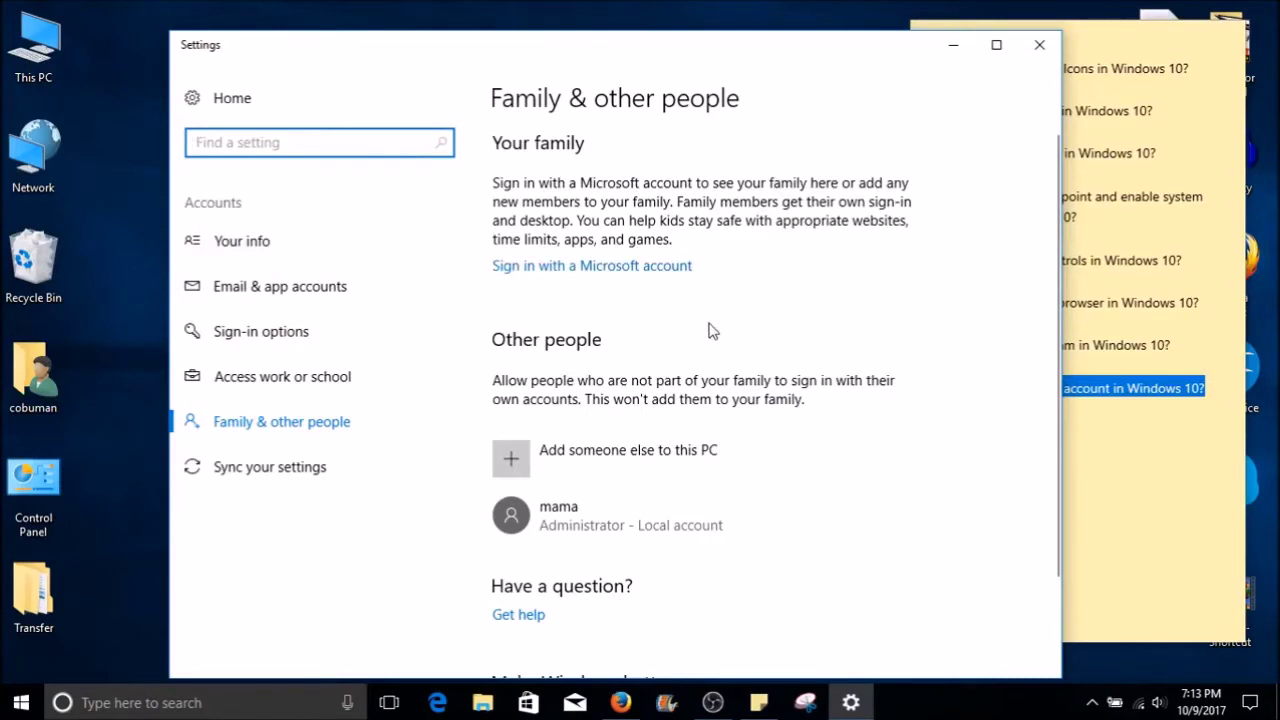
- Start adding someone else to this PC without their sign-in information, choosing a user without a Microsoft account
scroll(710, 330, down, 2)
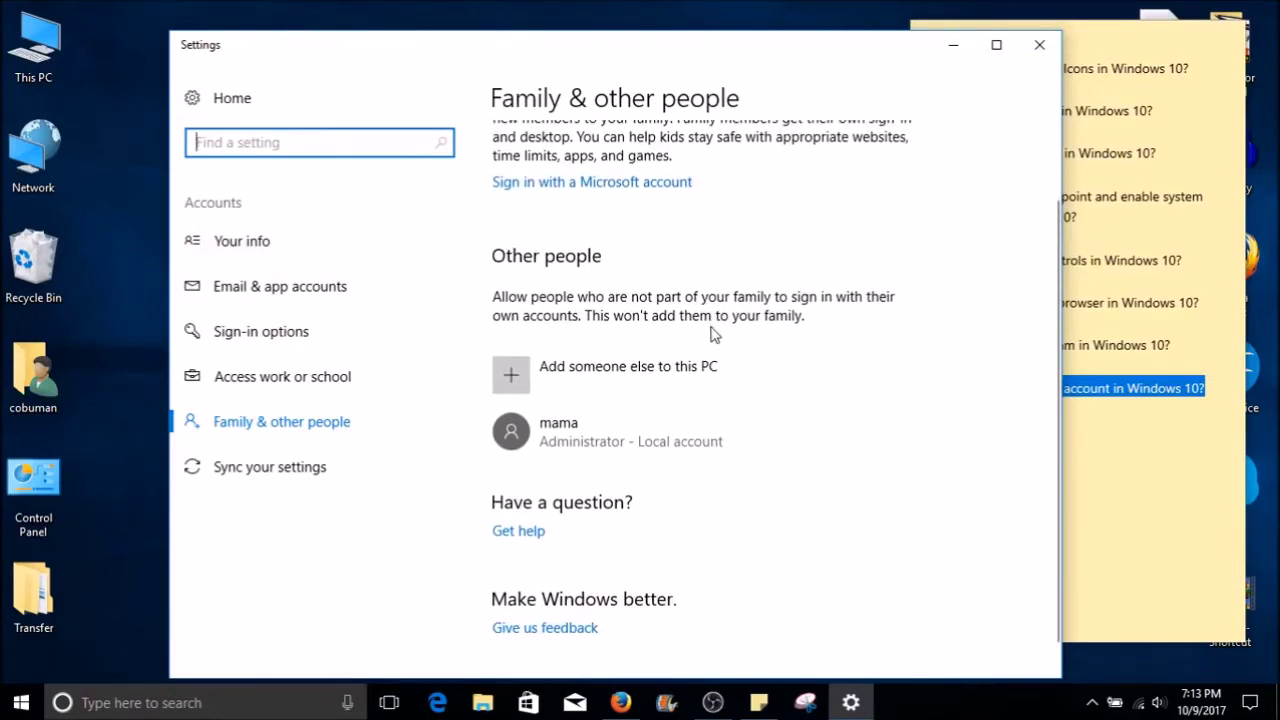
scroll(714, 334, up, 2)
scroll(714, 334, down, 2)
click(525, 370)
click(515, 375)
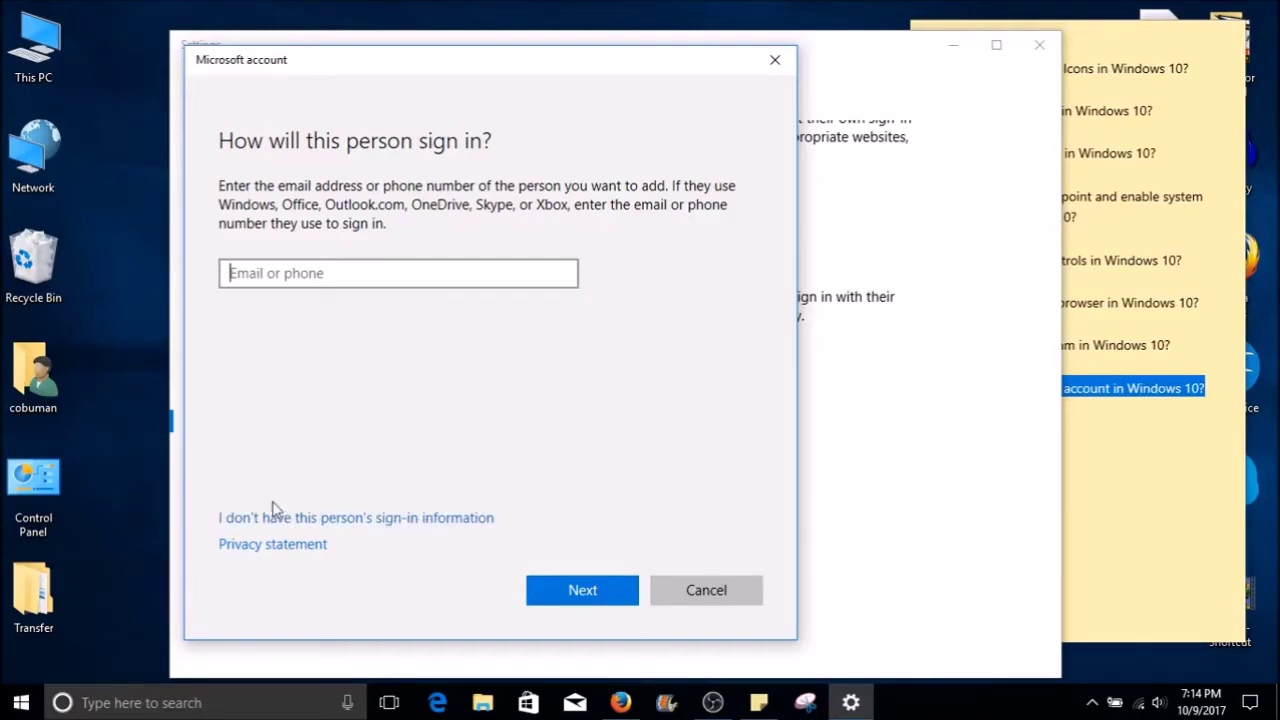
click(363, 520)
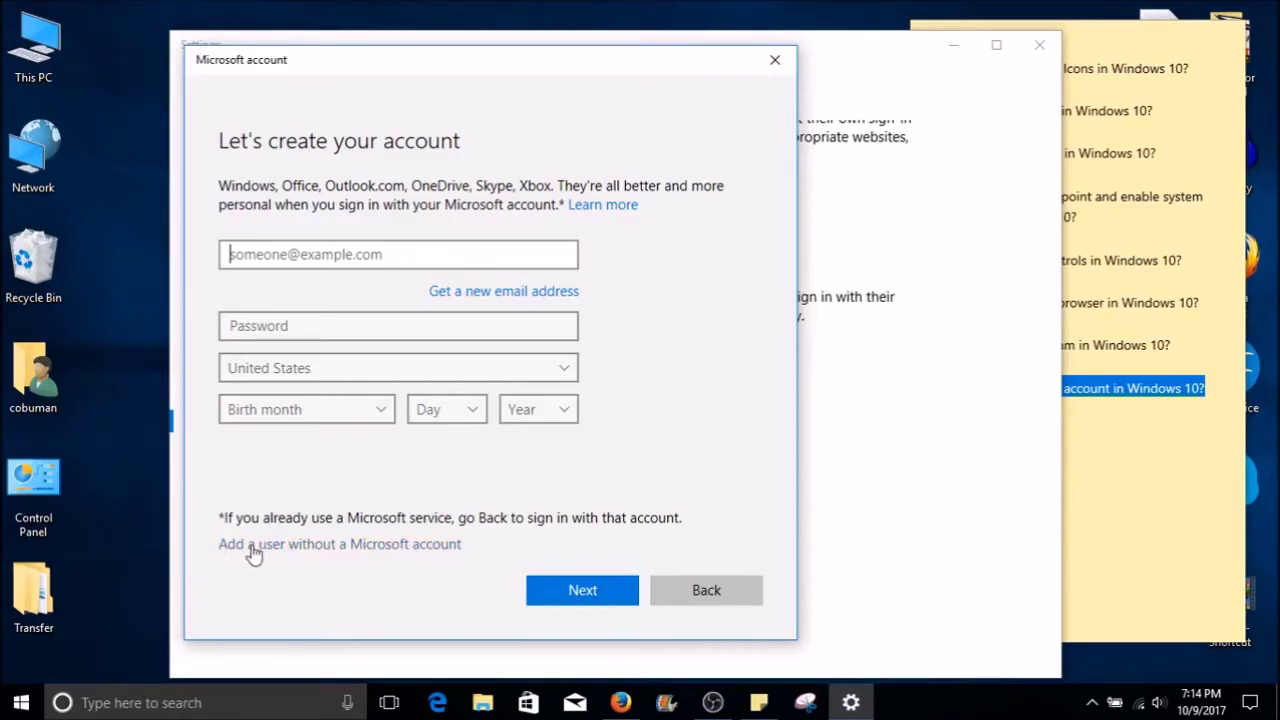
click(349, 546)
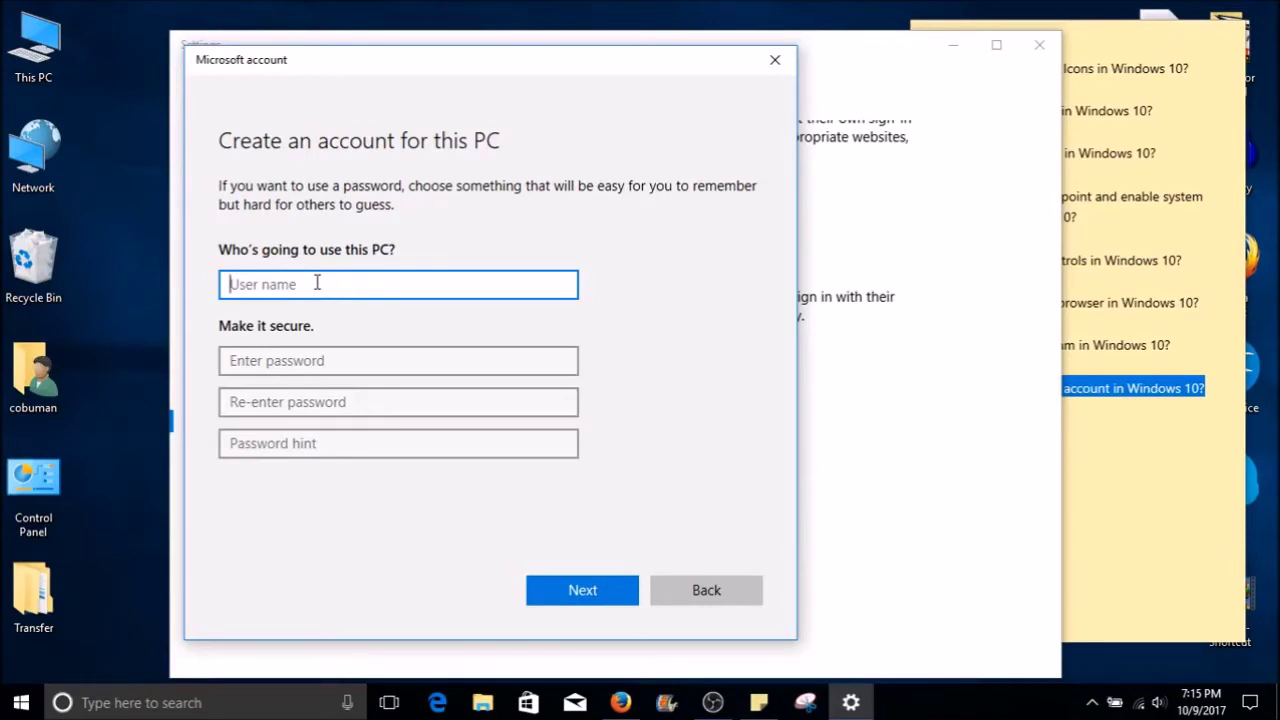
- Create the local account by entering the person's user name, the account password twice and the password hint "hint"
text(Larry)
click(300, 357)
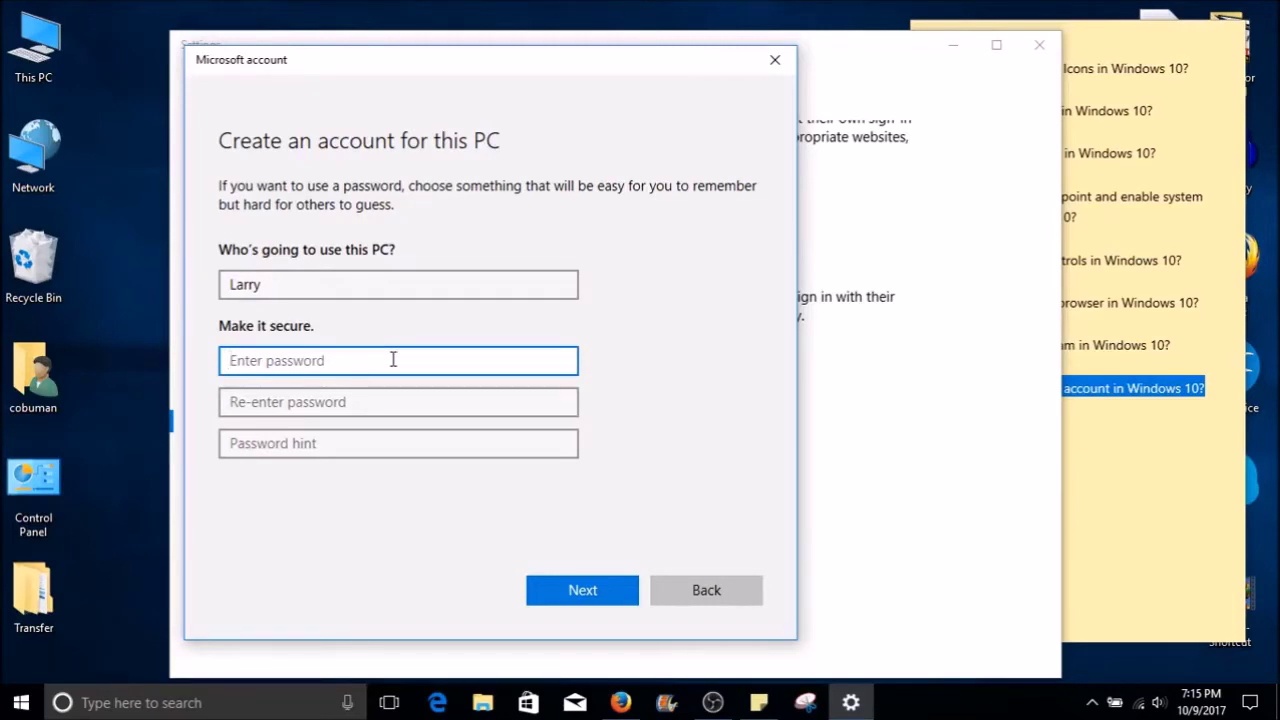
text(••••••••)
key(Tab)
text(•••••••••)
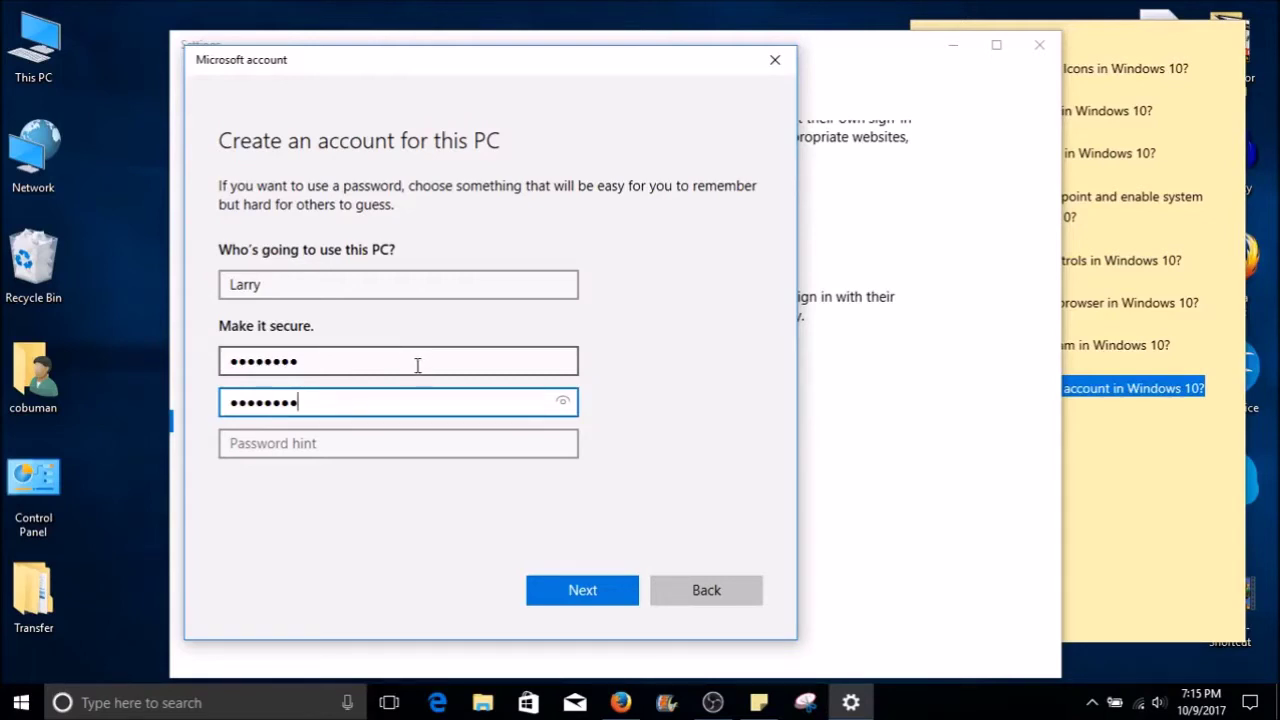
click(331, 446)
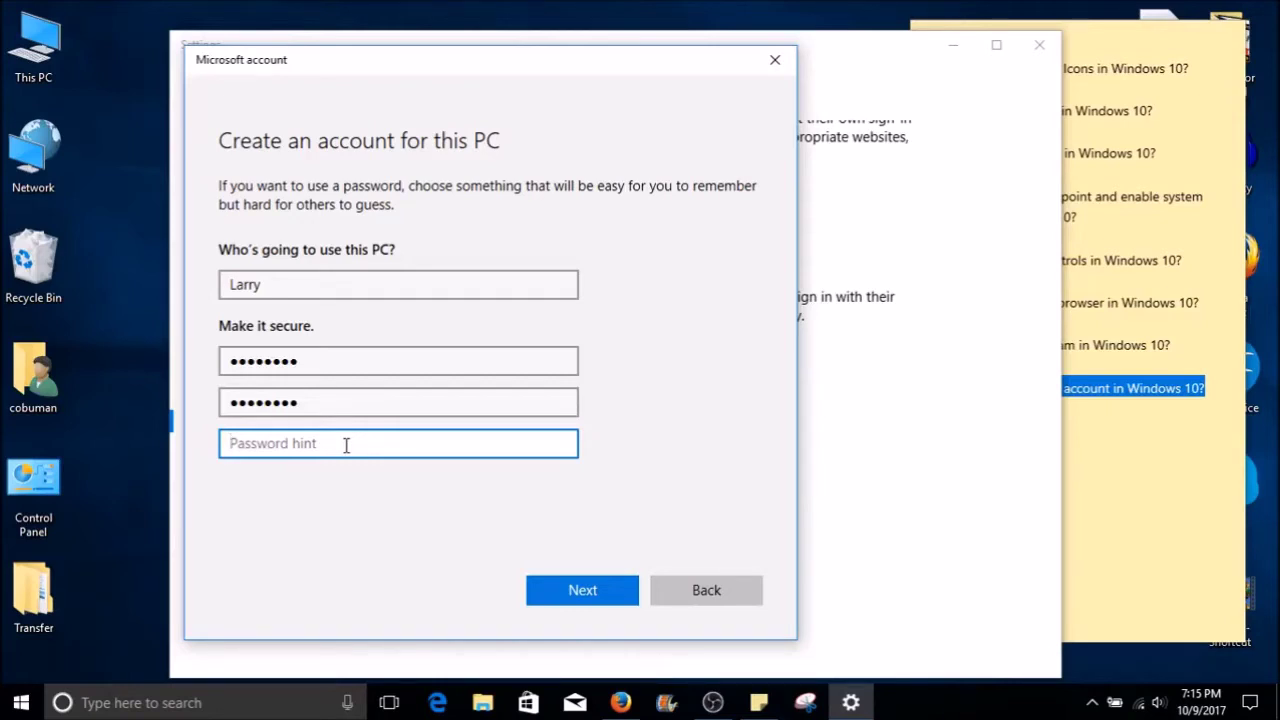
text(hint)
click(600, 594)
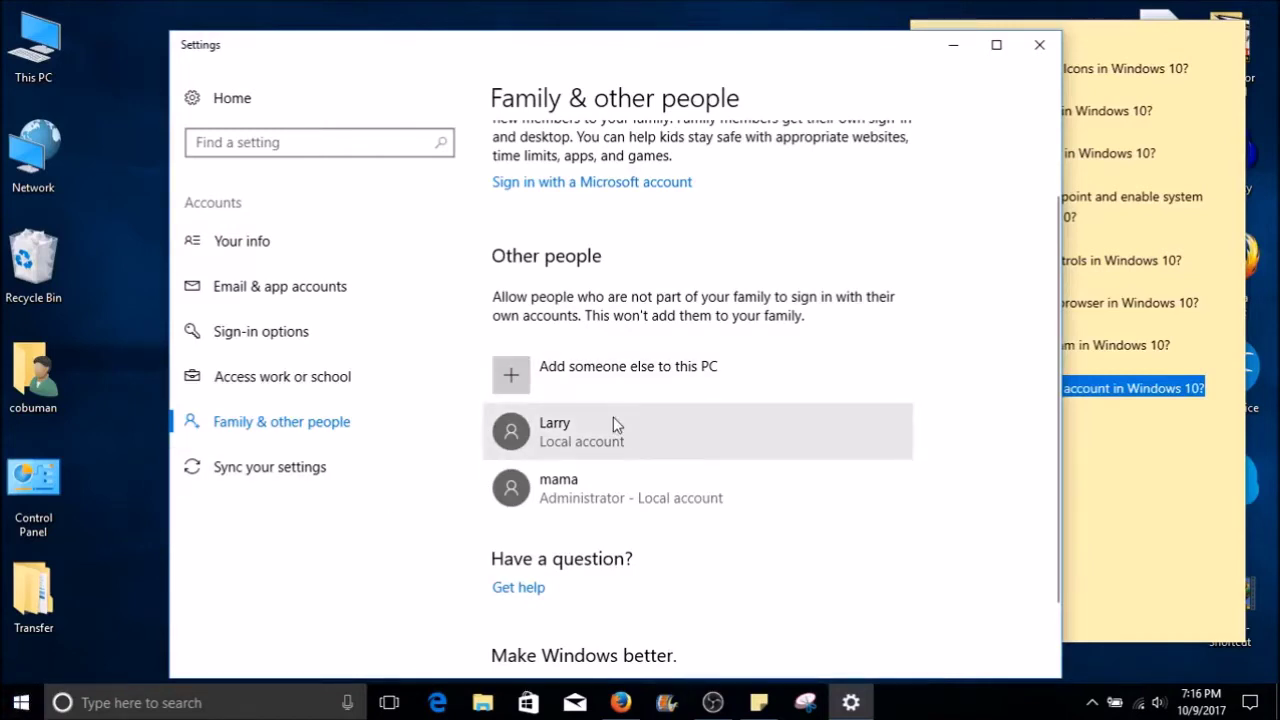
- Open the current user's account options in Start to view the sign-out and user-switching choices
click(20, 703)
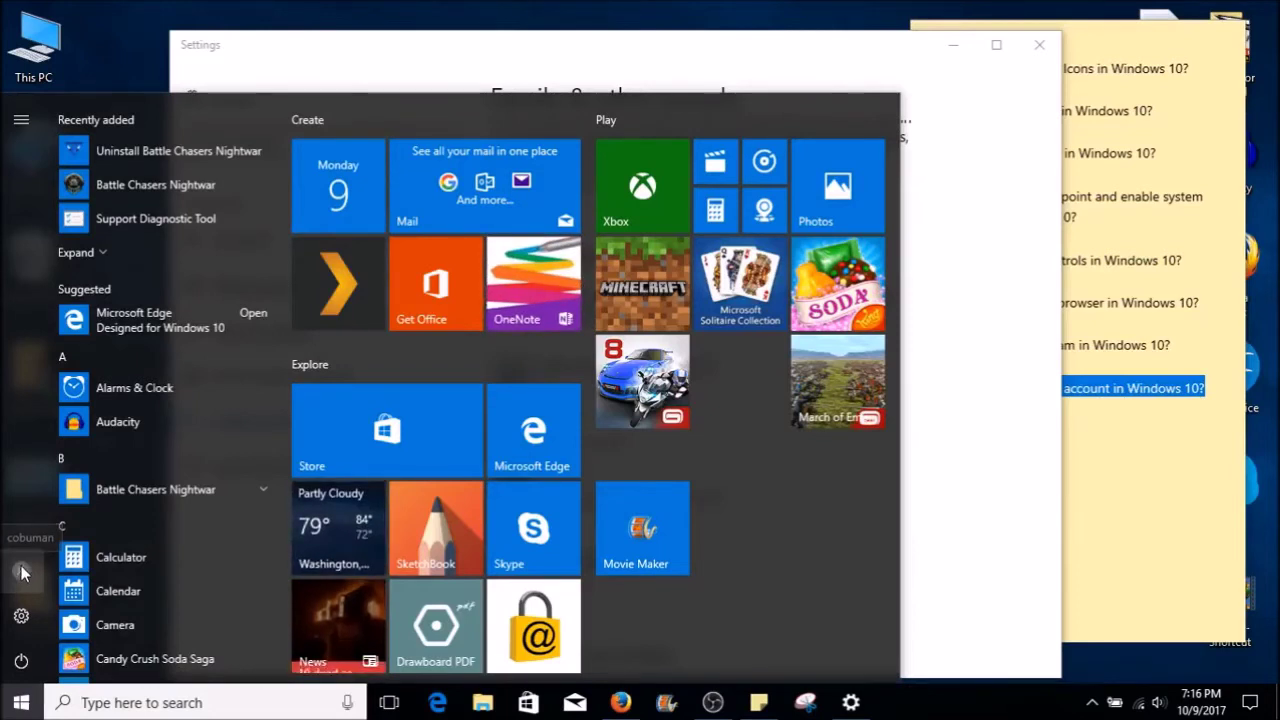
click(22, 572)
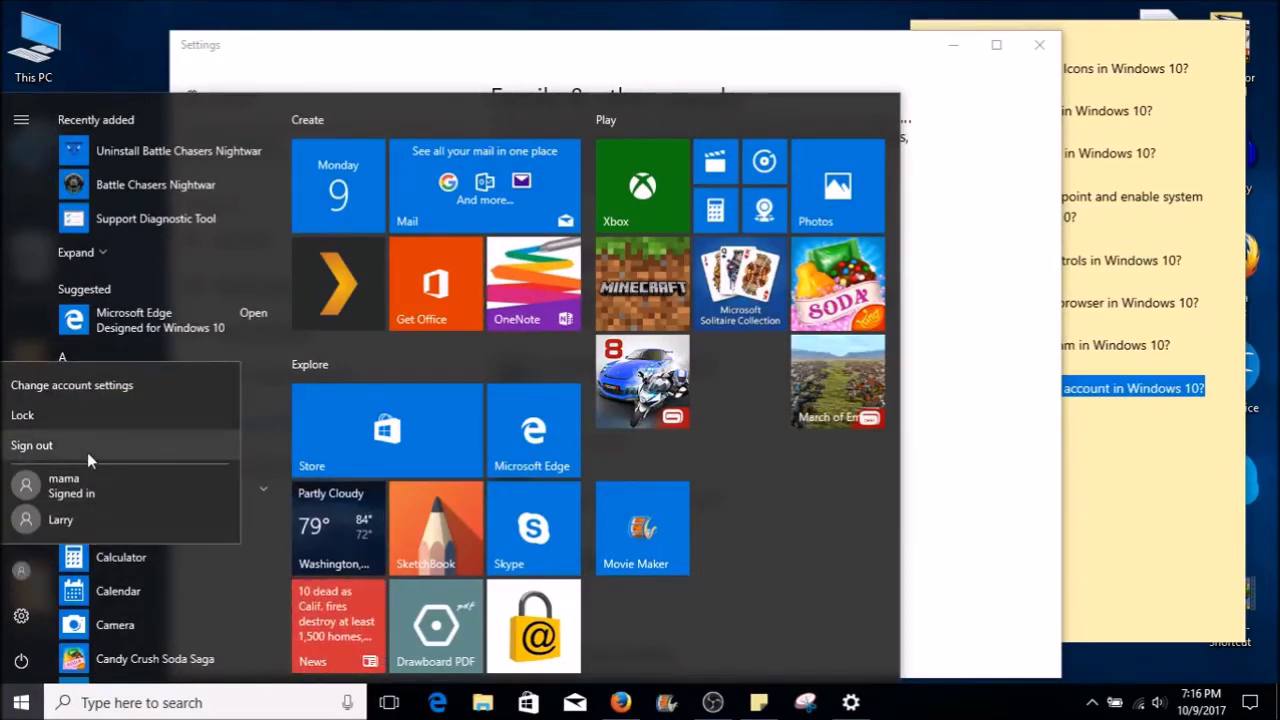
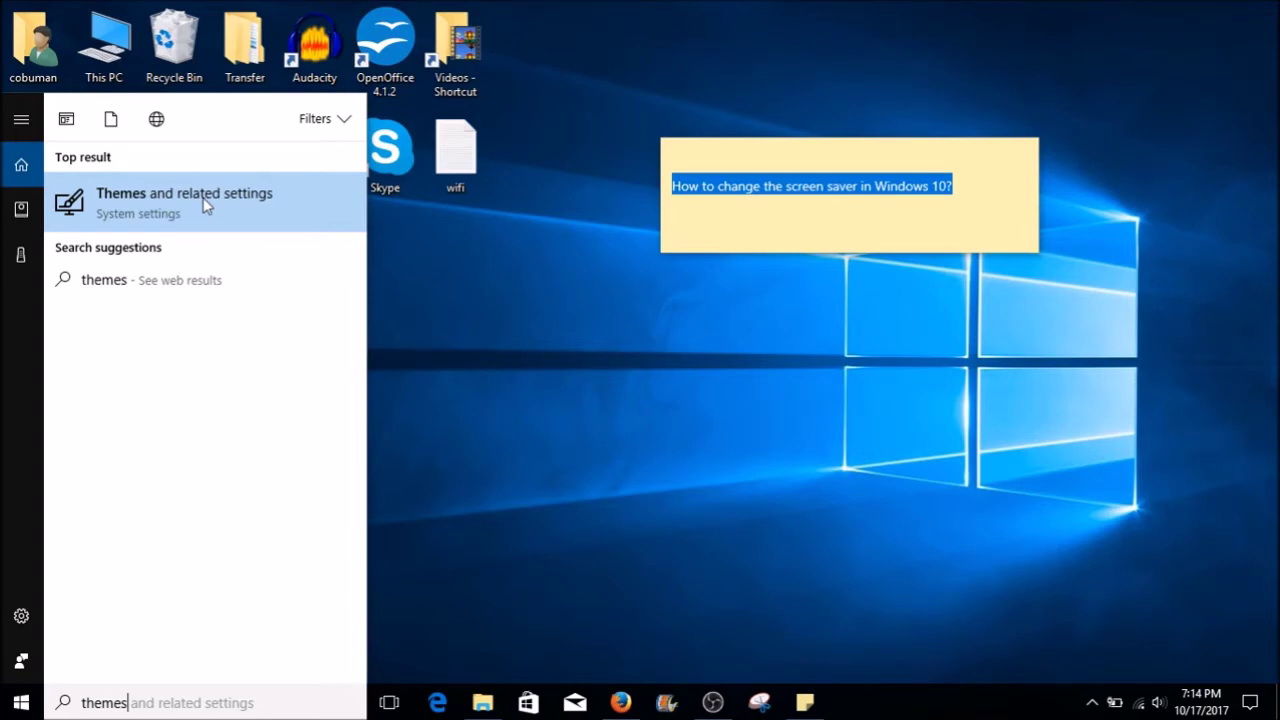
- Open Themes and related settings, go to the lock screen personalization settings and open the screen saver settings
click(206, 202)
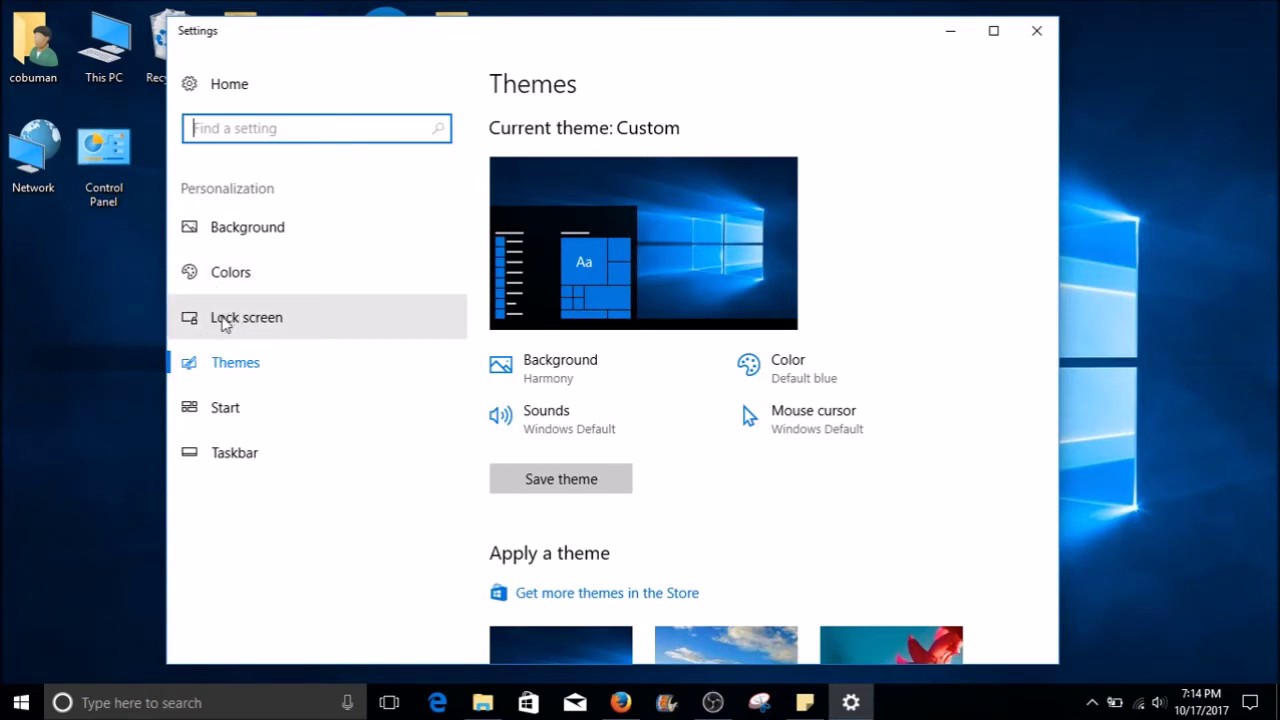
click(224, 322)
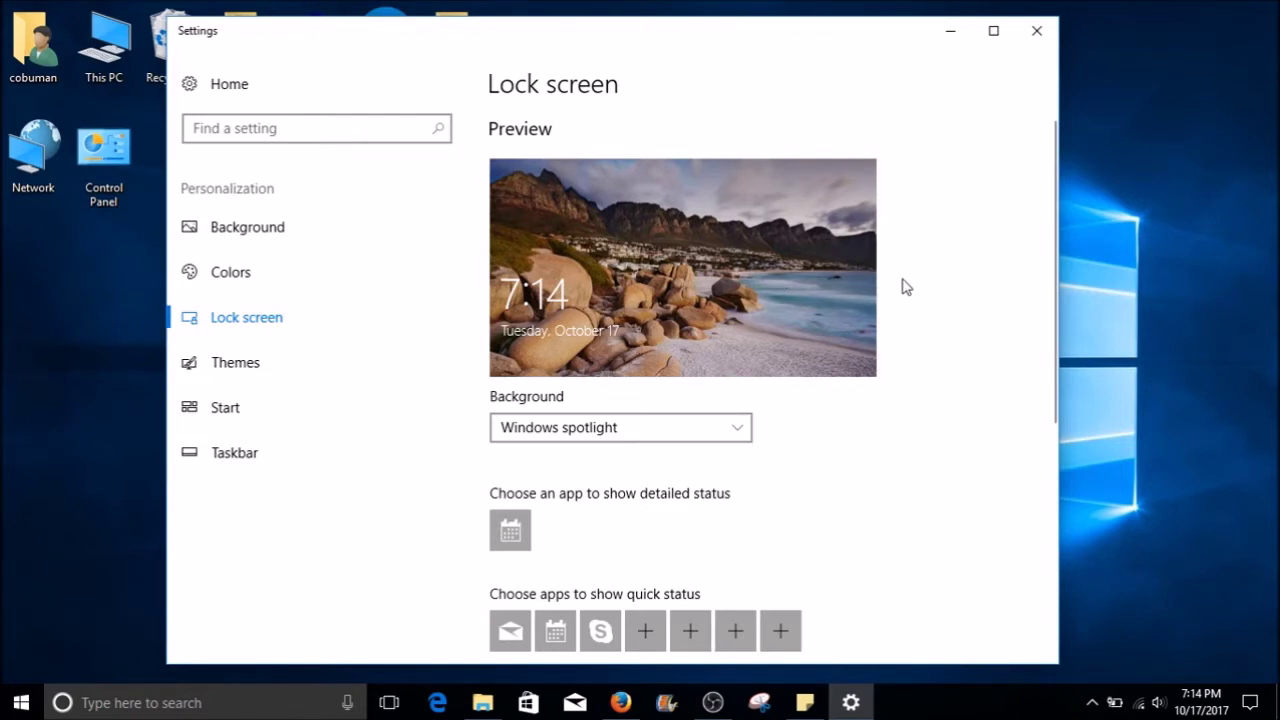
scroll(905, 287, down, 2)
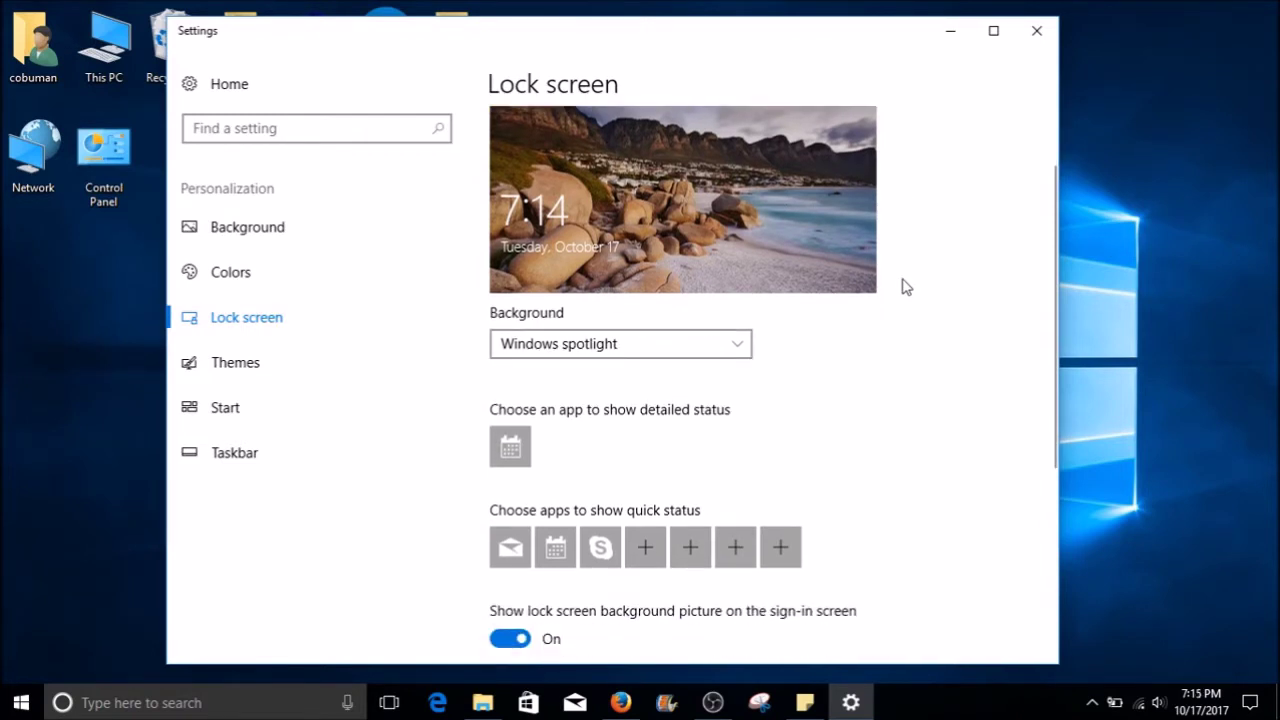
scroll(905, 287, up, 2)
scroll(905, 287, down, 2)
scroll(866, 338, down, 6)
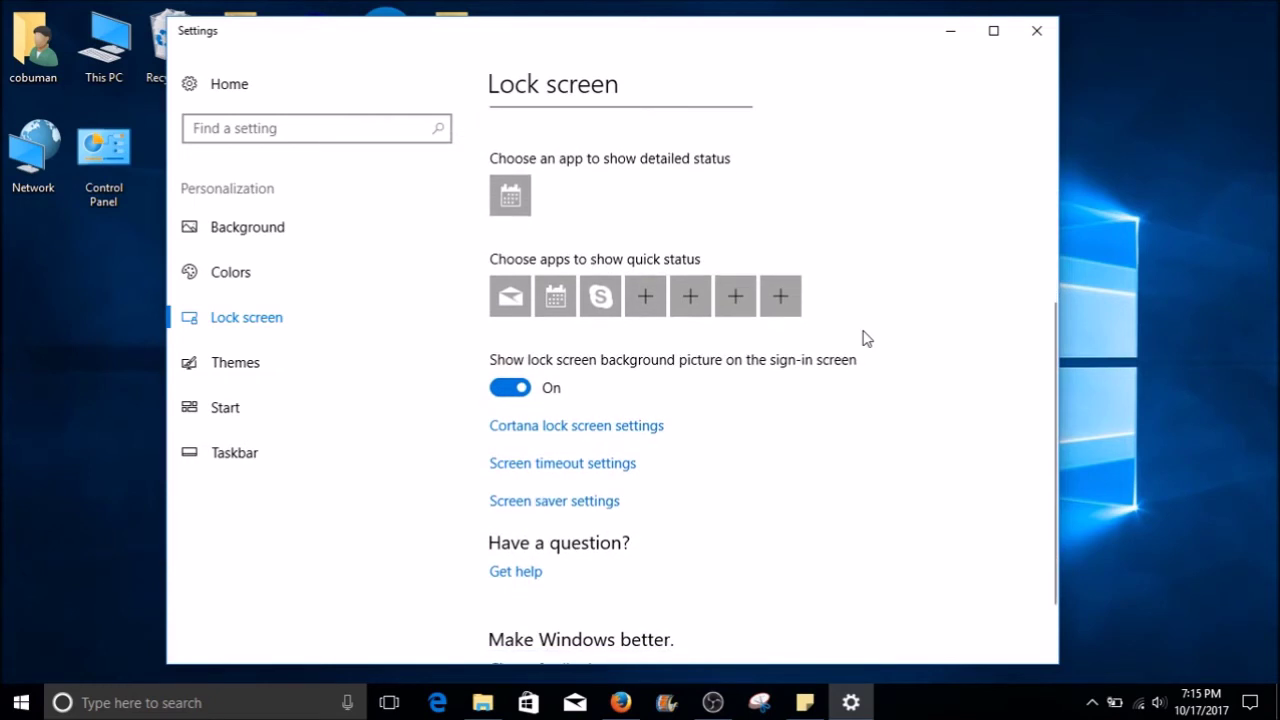
scroll(866, 338, down, 2)
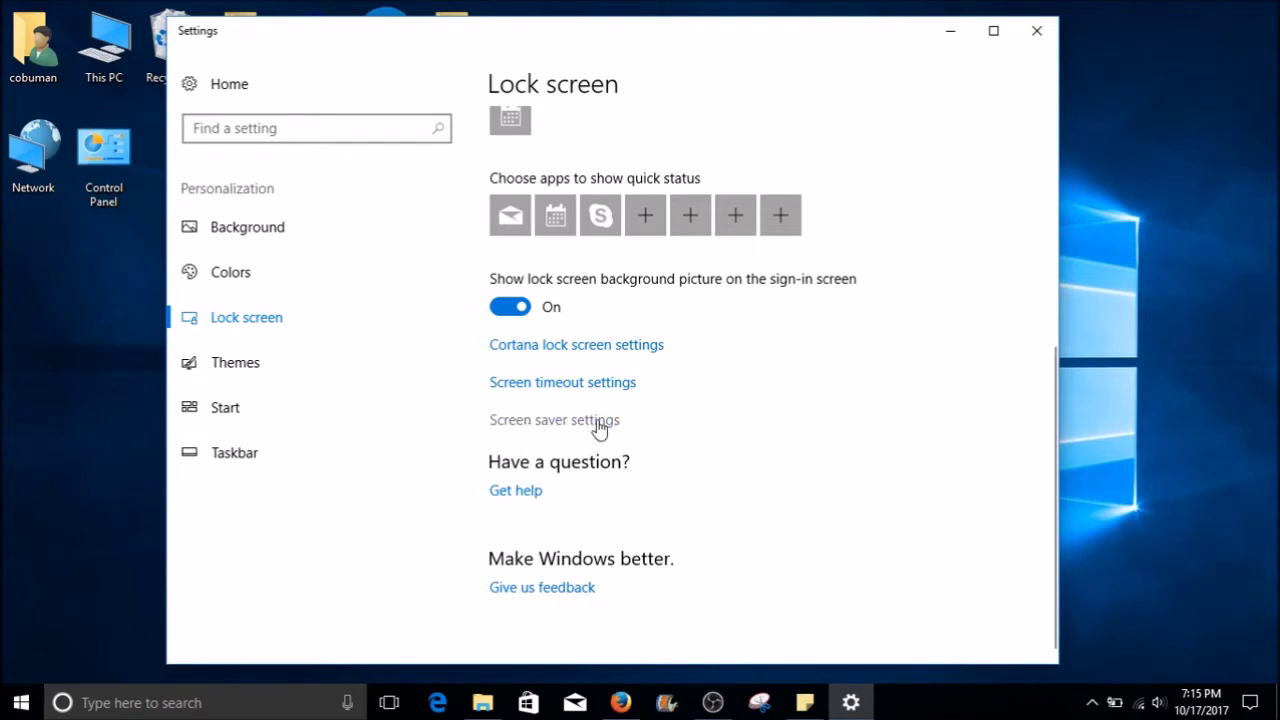
click(541, 420)
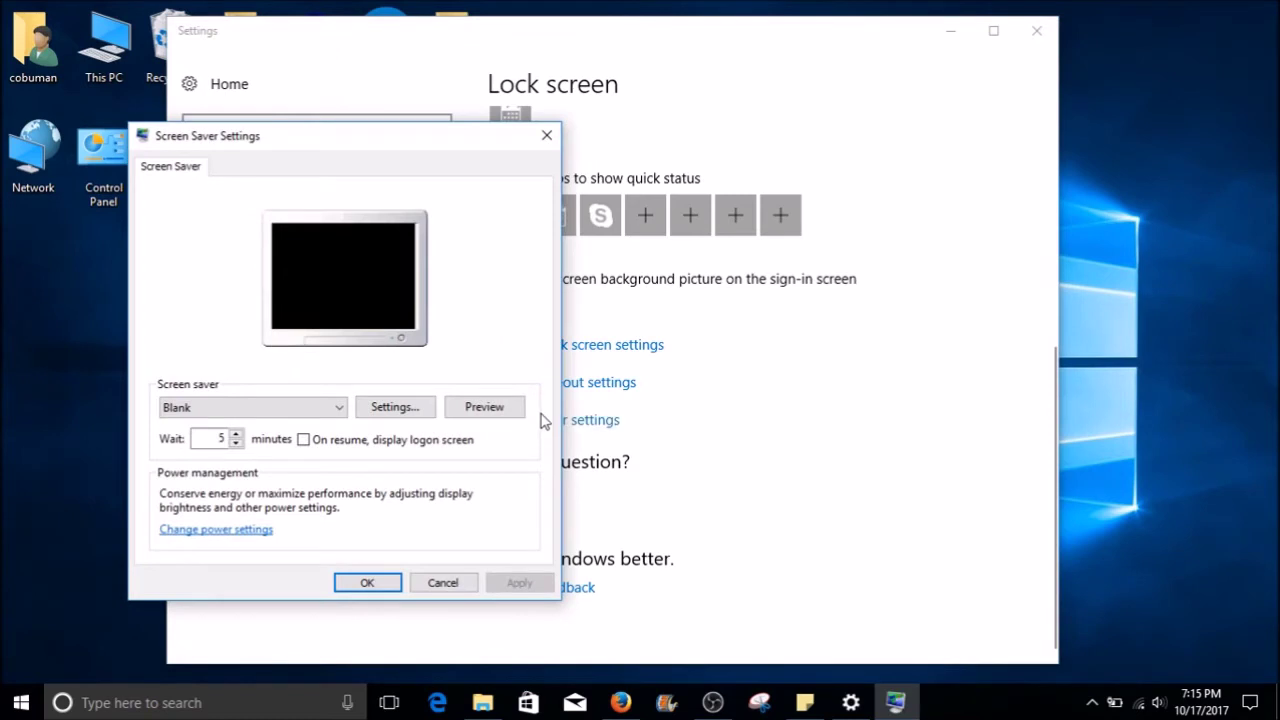
- Review the available screen savers, keep Blank with a wait of 5 minutes, and accept the screen saver settings
drag(349, 131, 366, 113)
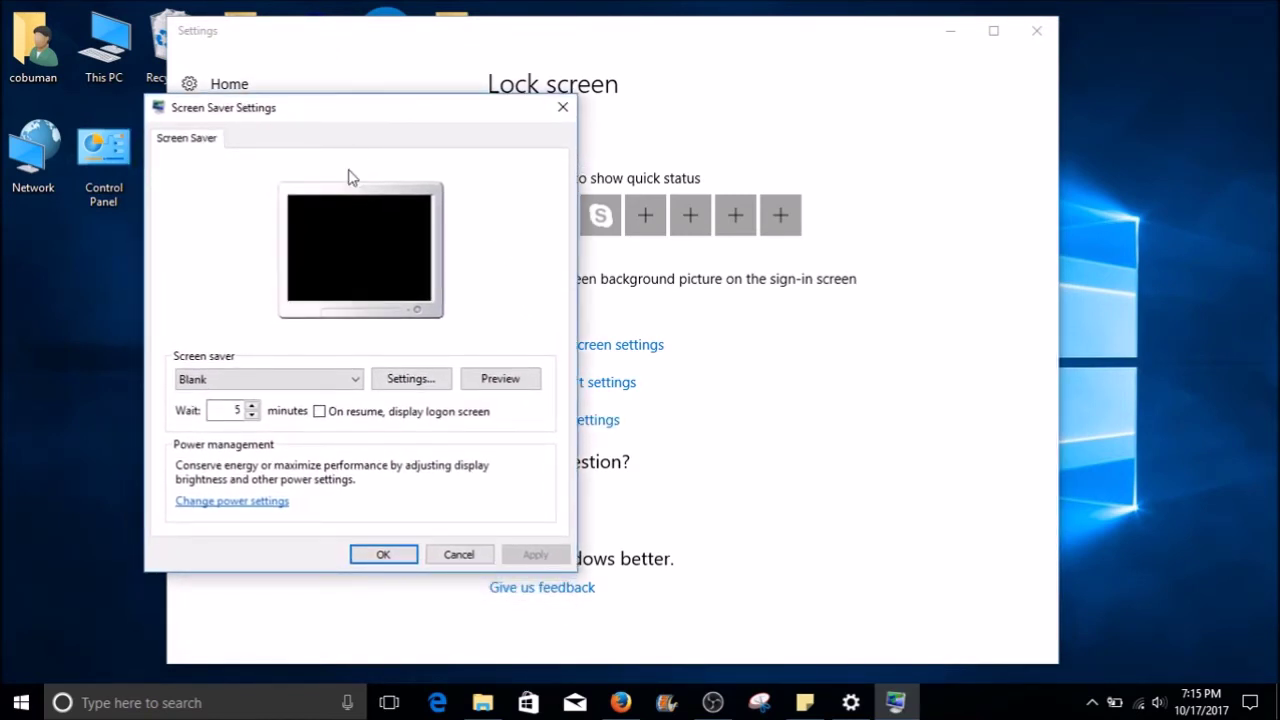
click(271, 387)
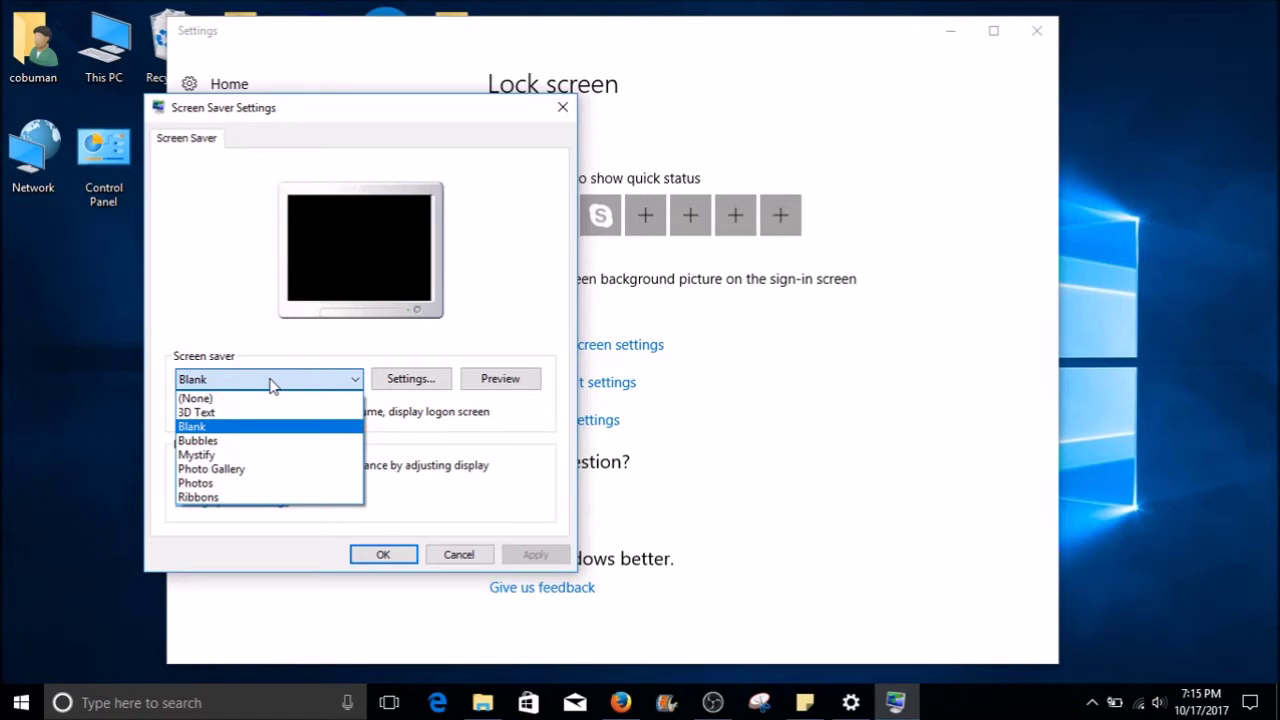
click(271, 382)
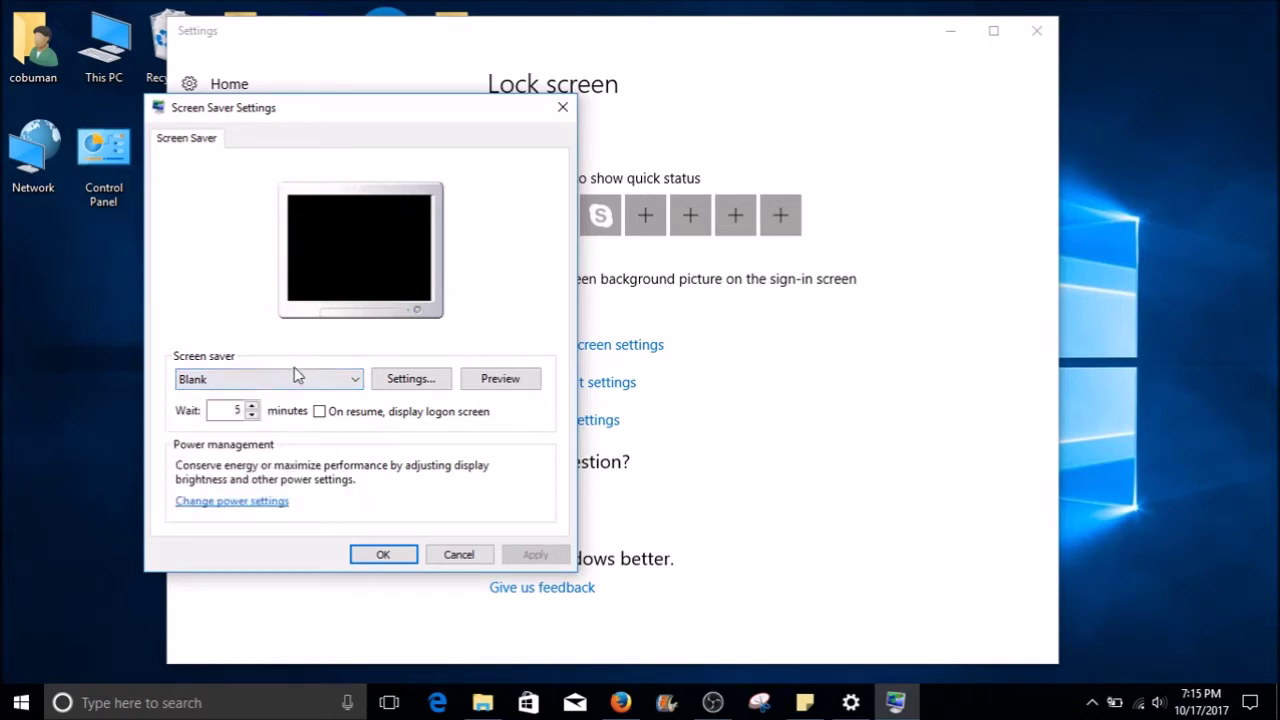
click(225, 411)
click(381, 555)
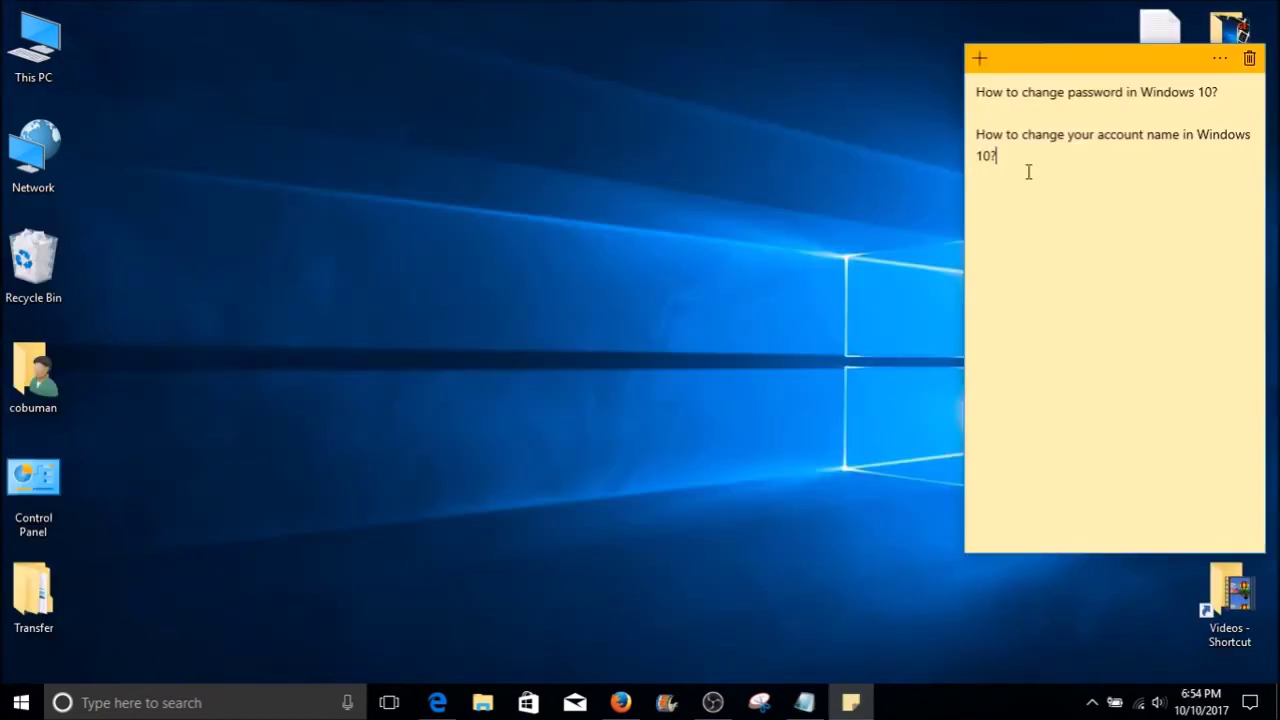
drag(997, 156, 975, 145)
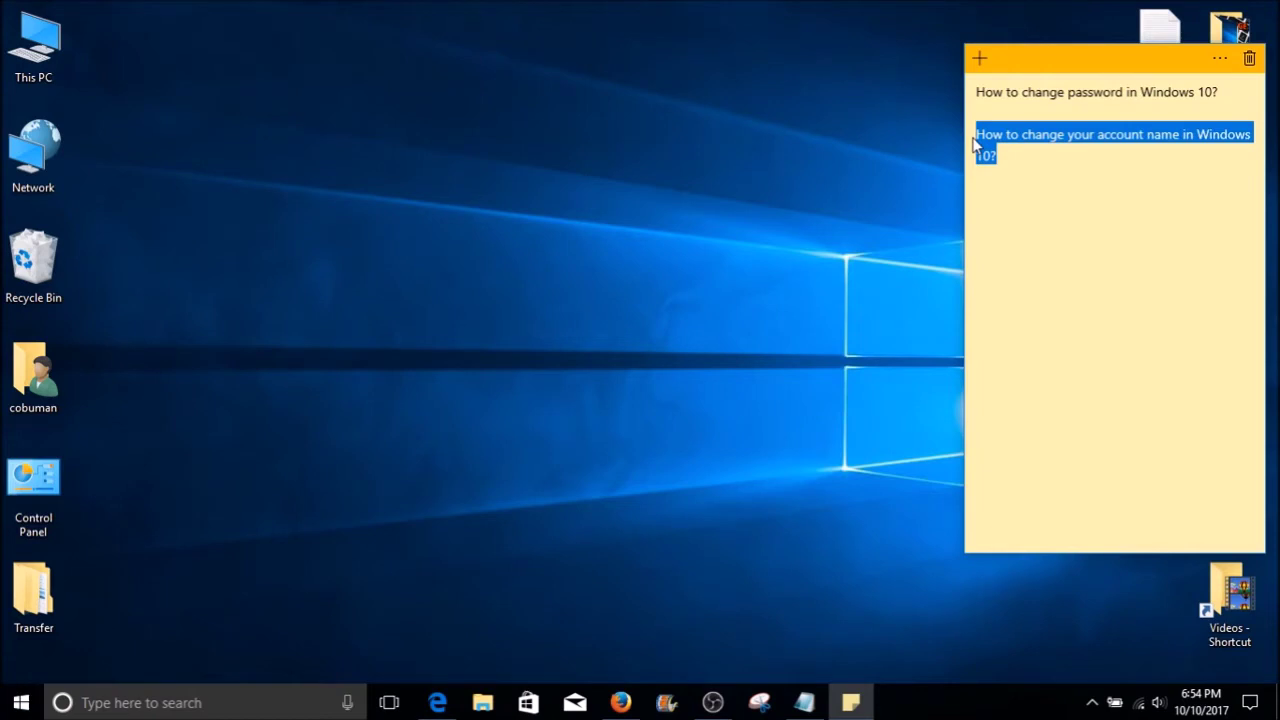
click(1040, 165)
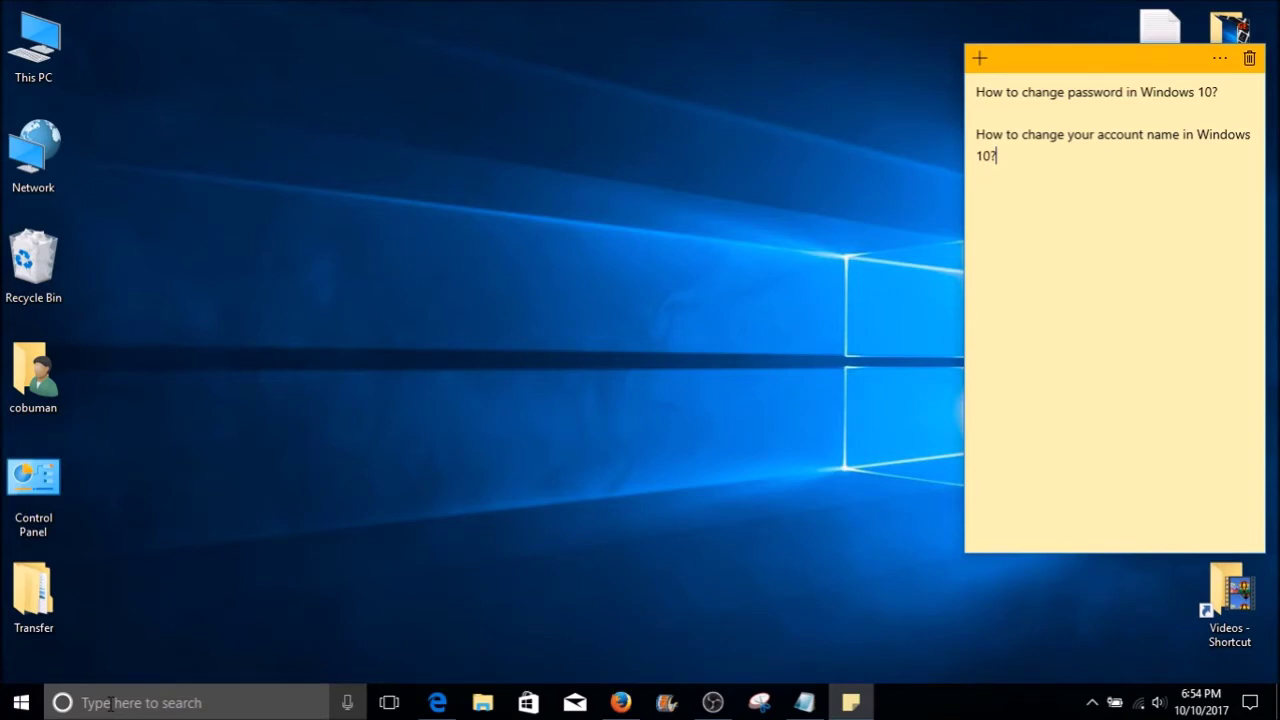
- Search Windows for "control panel", open it and go to the page for making changes to your user account
click(110, 703)
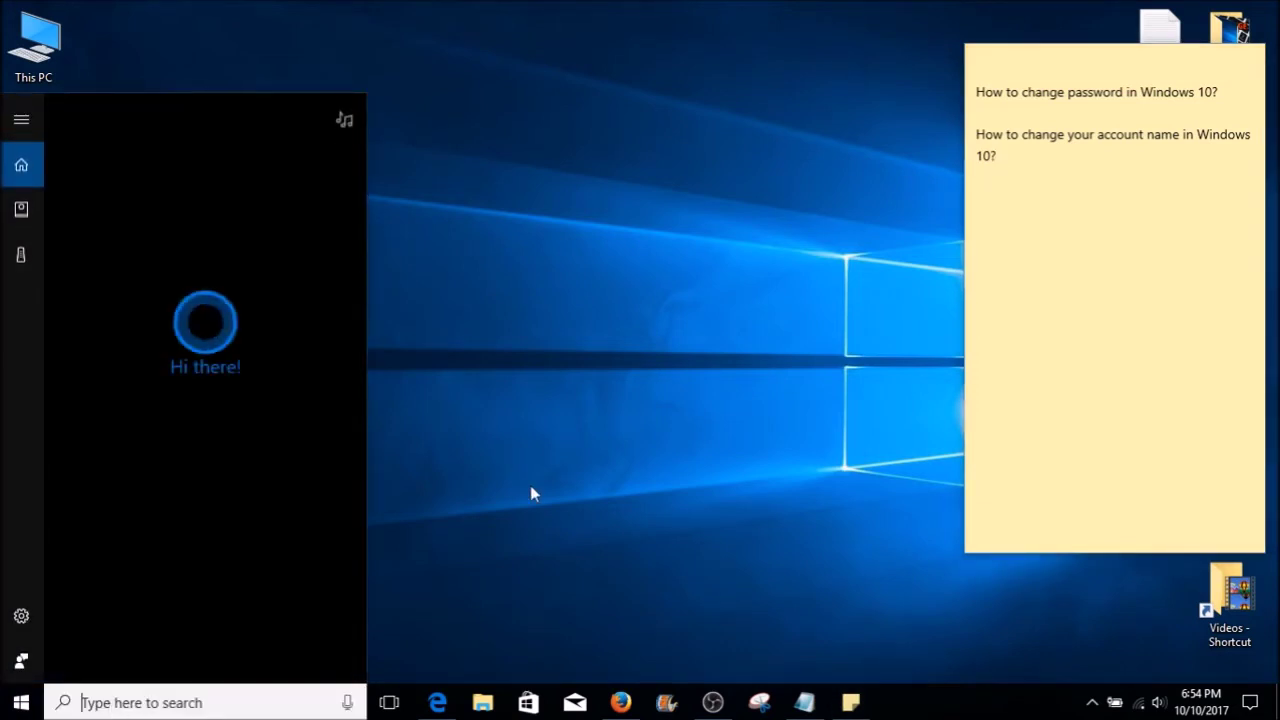
text(cont)
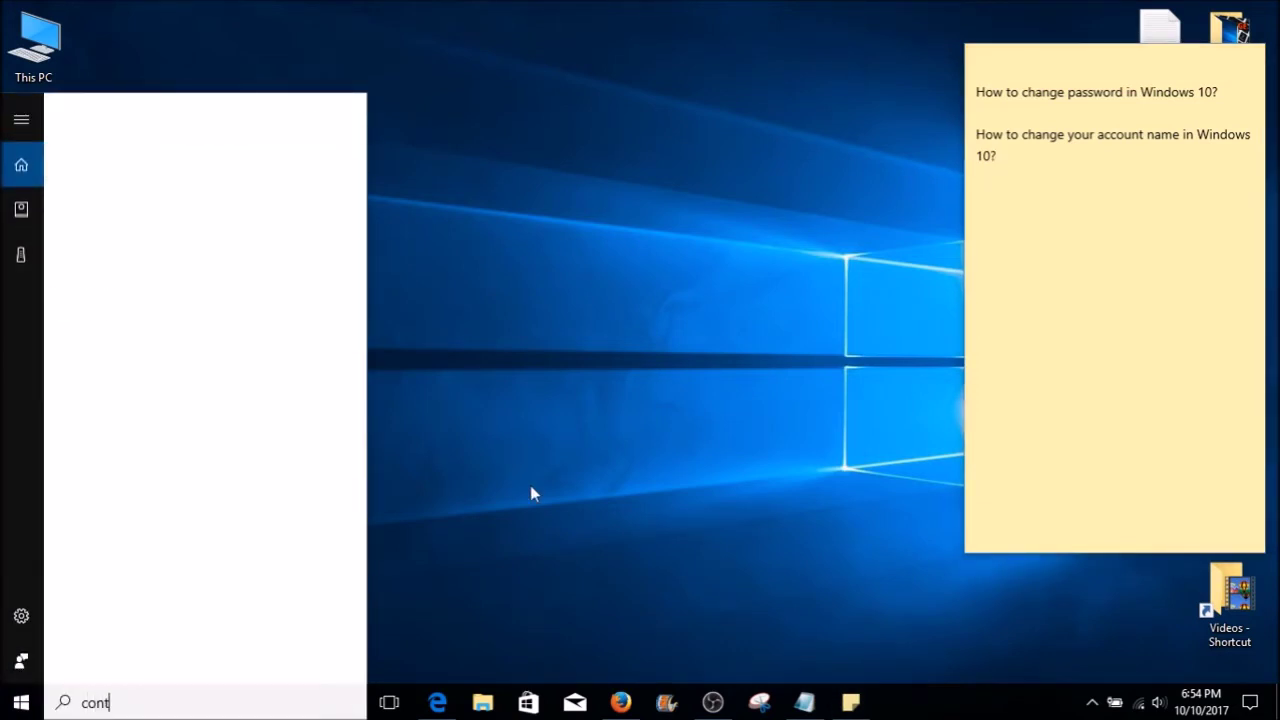
text(rol panel)
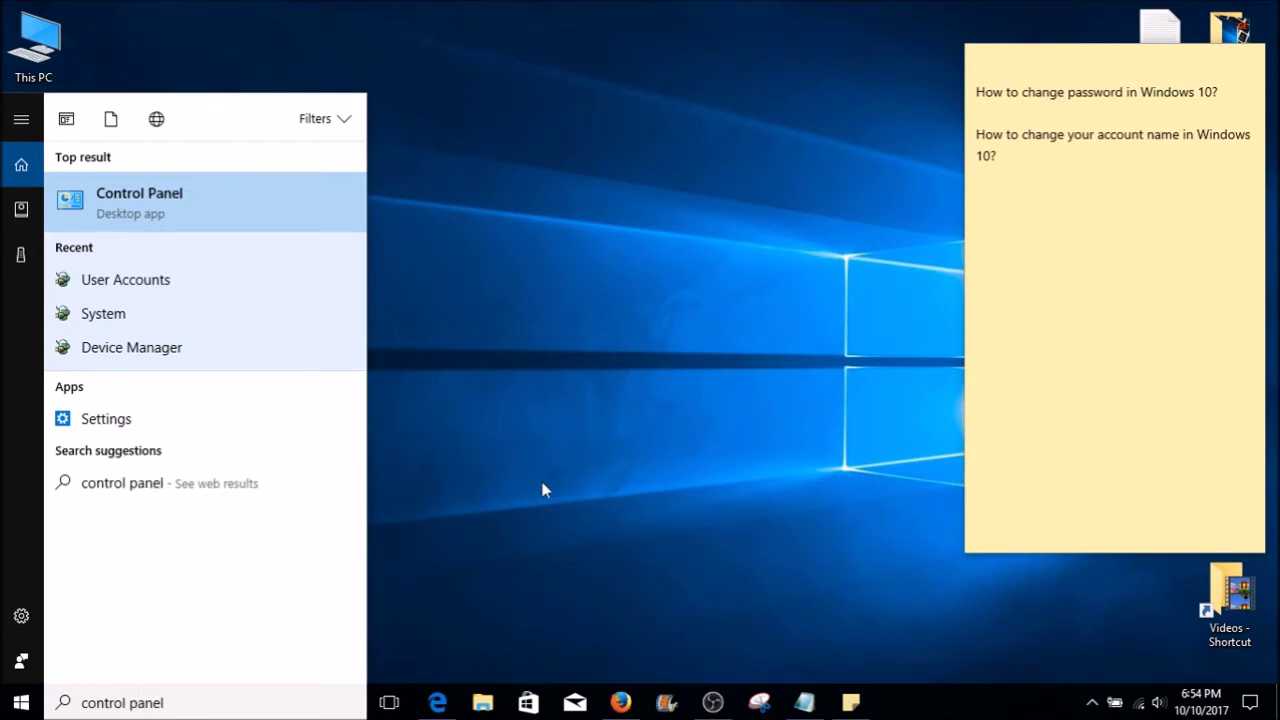
click(172, 200)
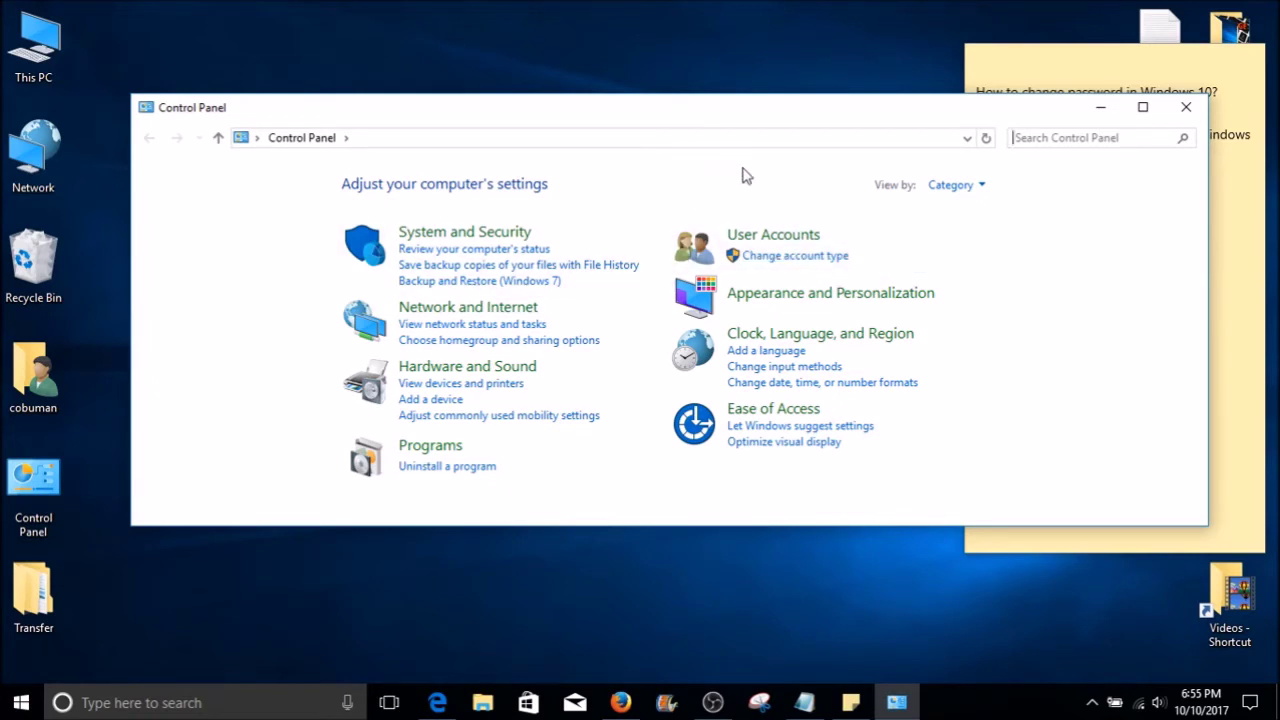
click(768, 238)
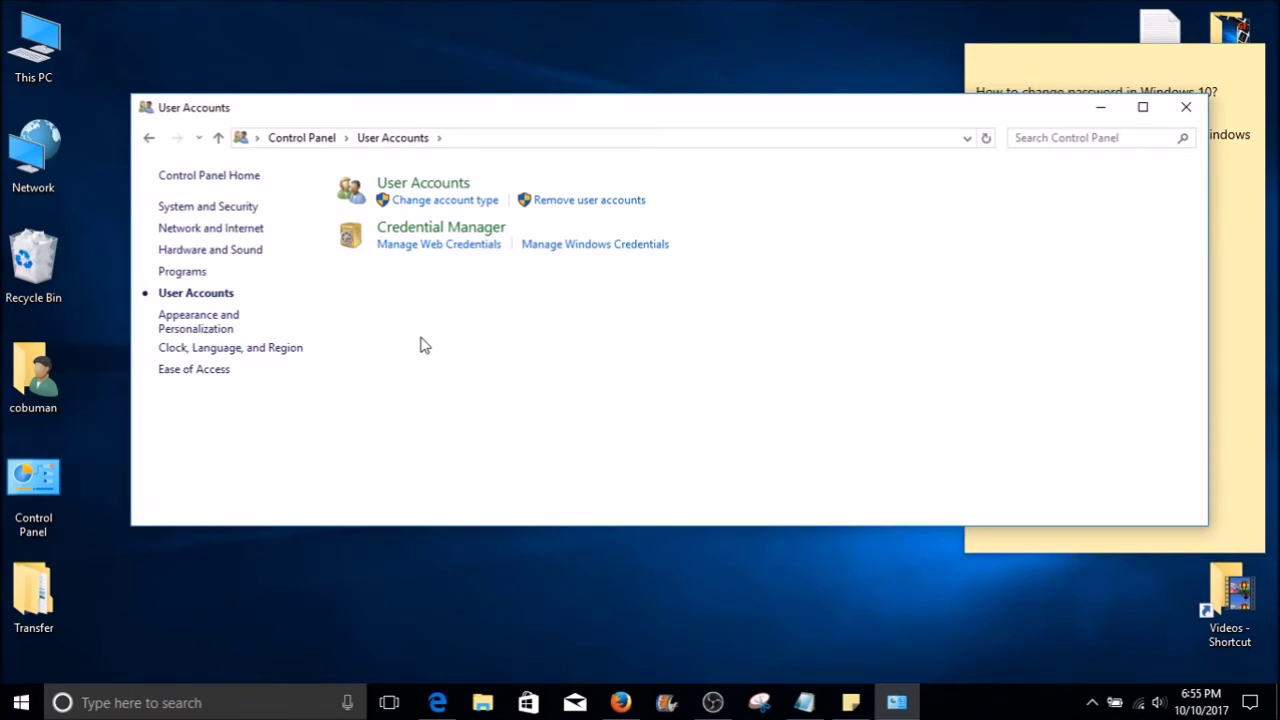
click(423, 184)
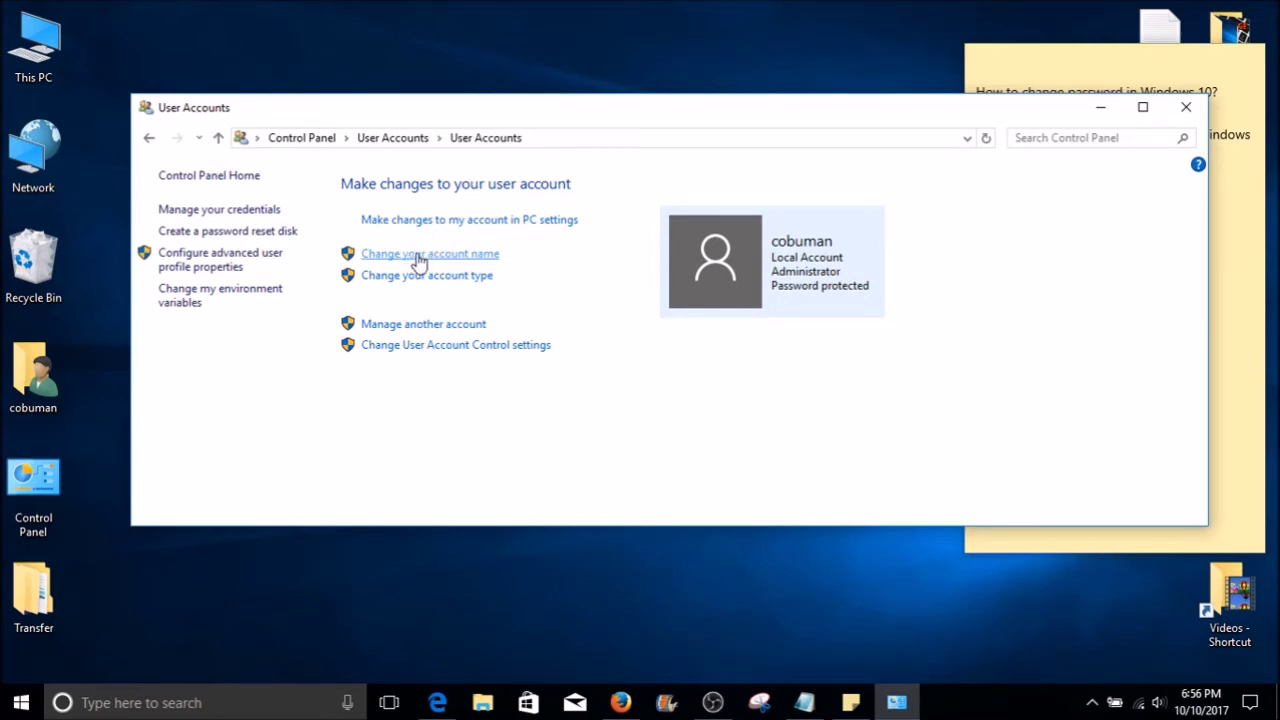
- Try out changing the account name to "newaccountname", cancel the change and close the User Accounts window
click(414, 255)
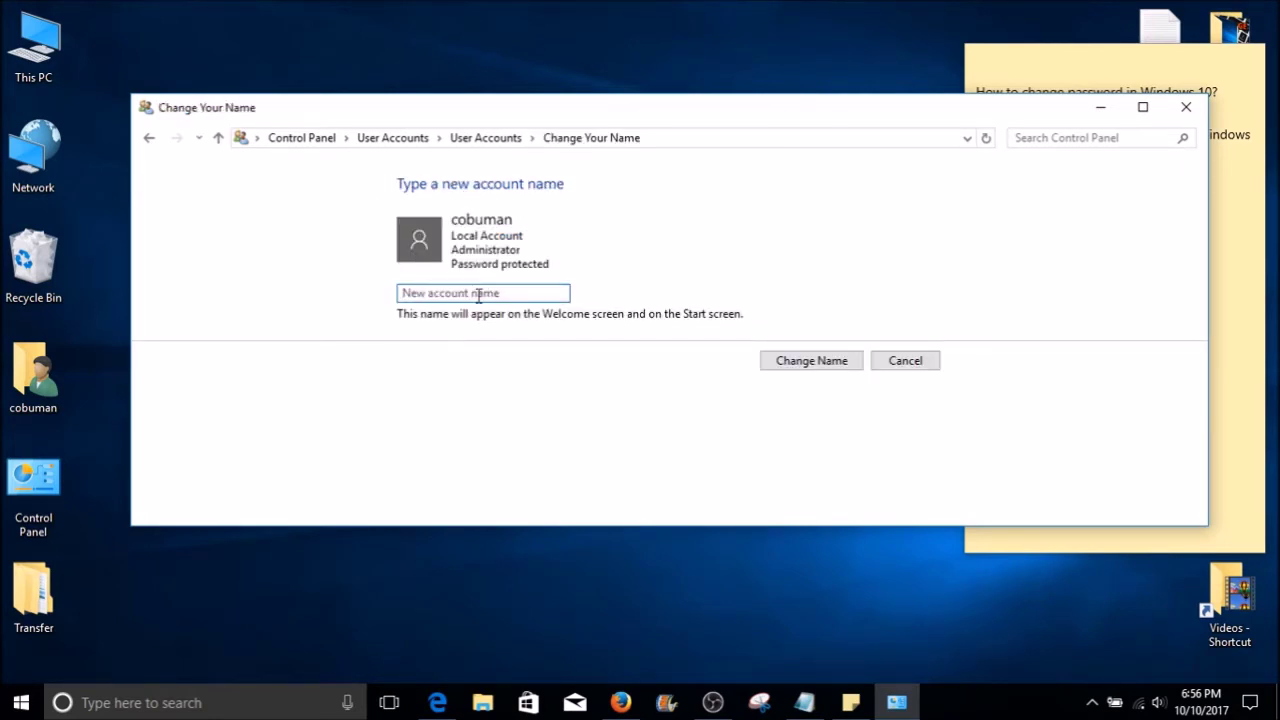
click(479, 295)
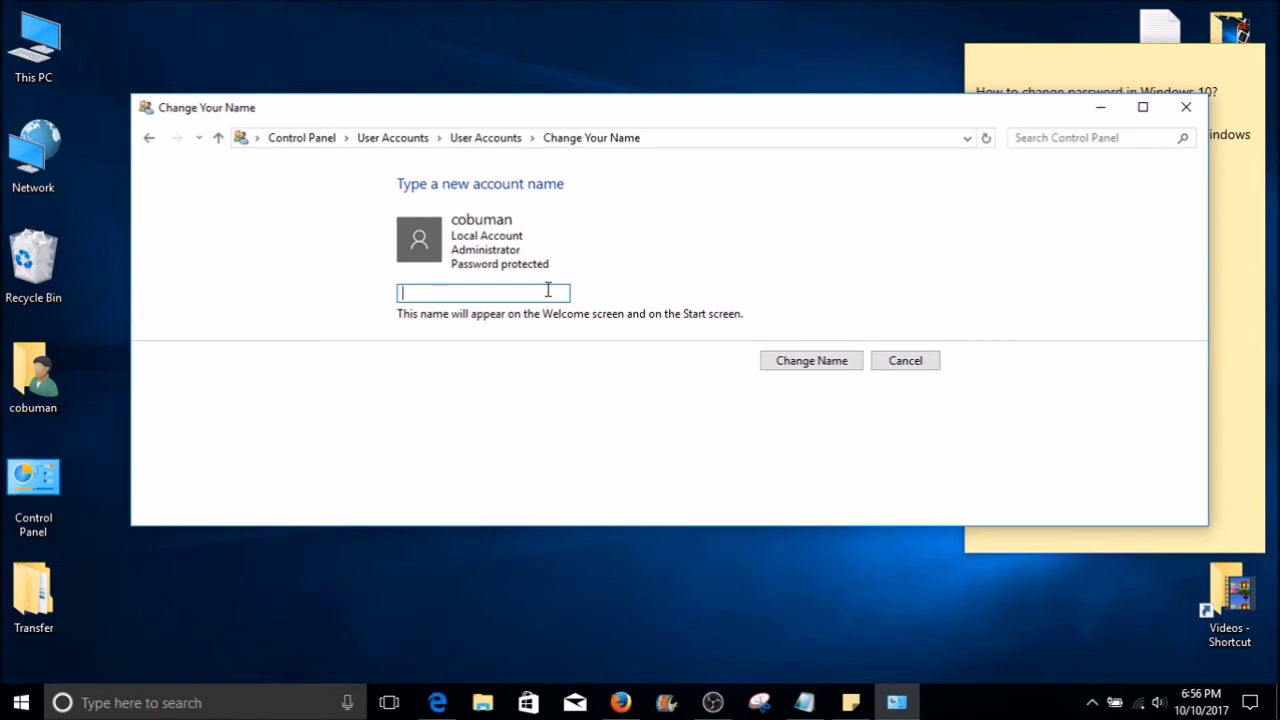
text(newaccountname)
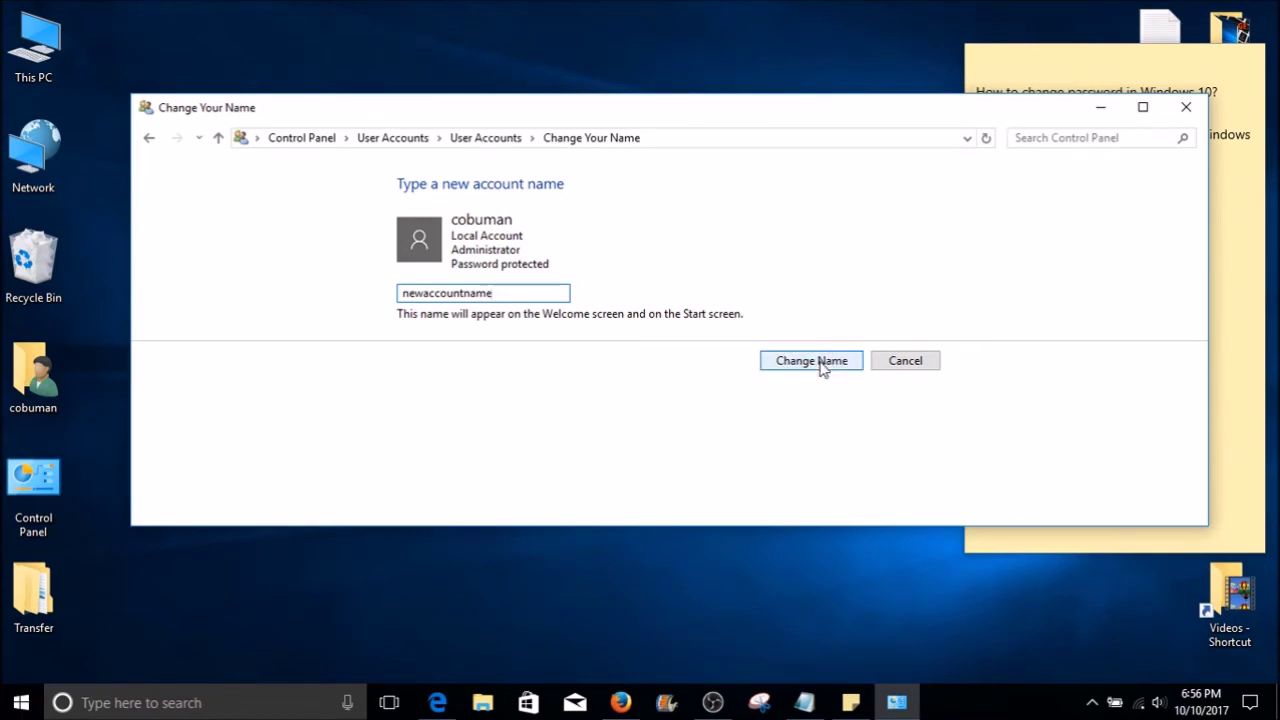
click(905, 361)
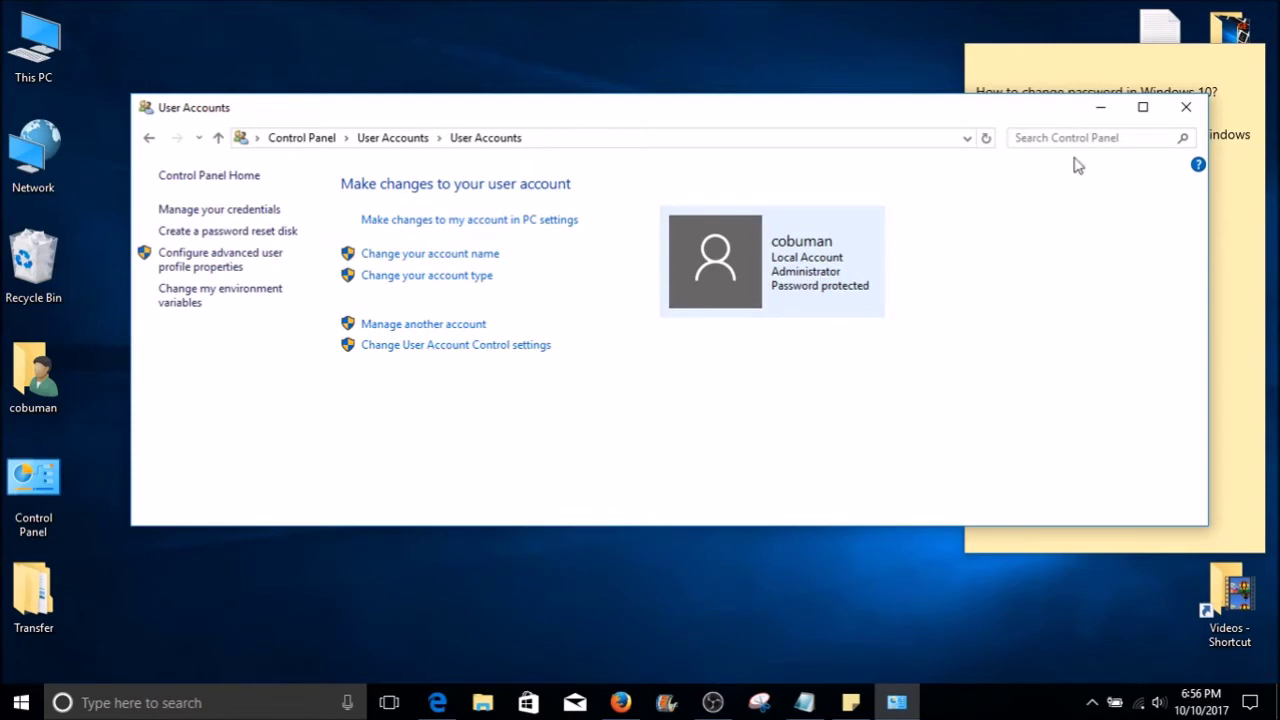
click(1183, 110)
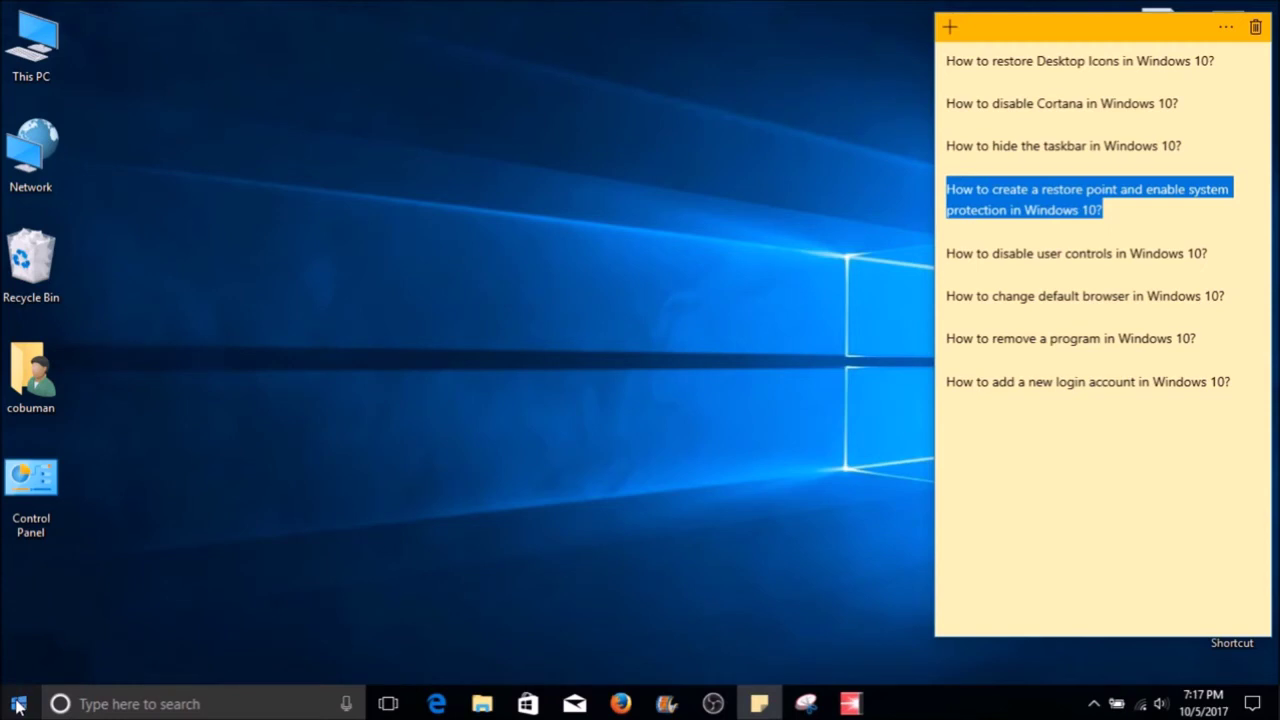
- Search Windows for "restore" and open the system protection settings for creating a restore point
click(130, 702)
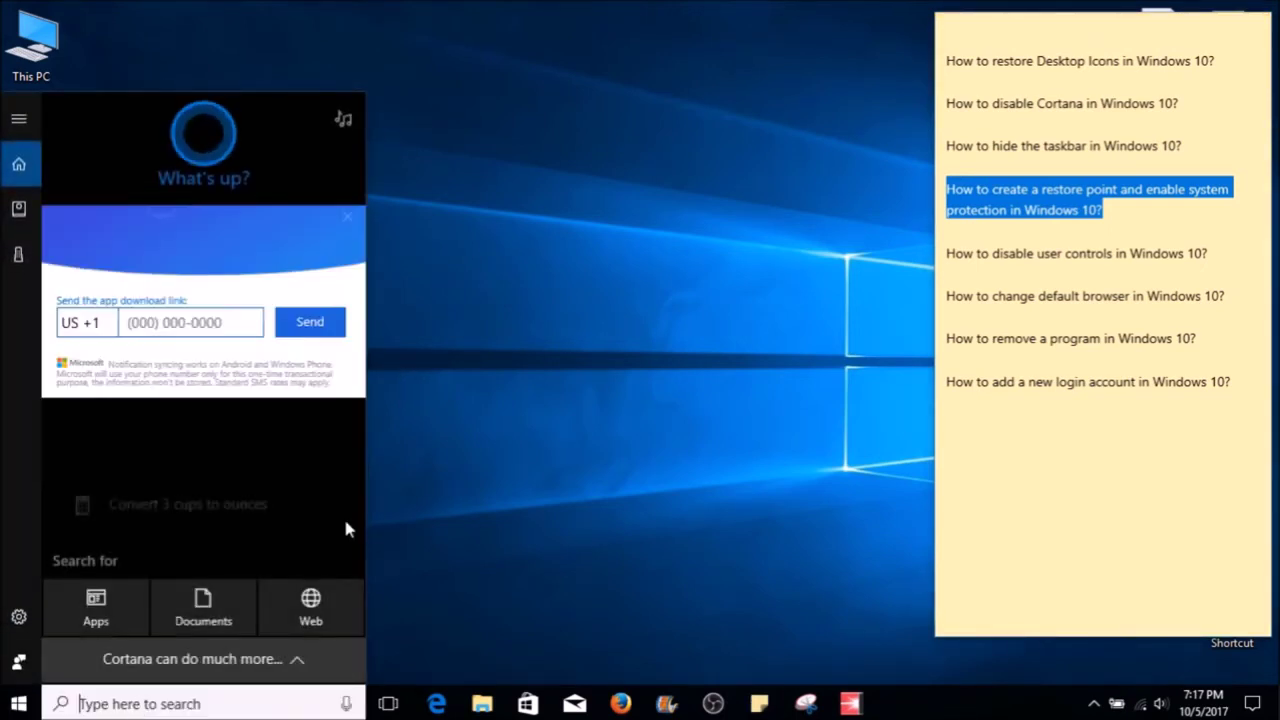
text(restor)
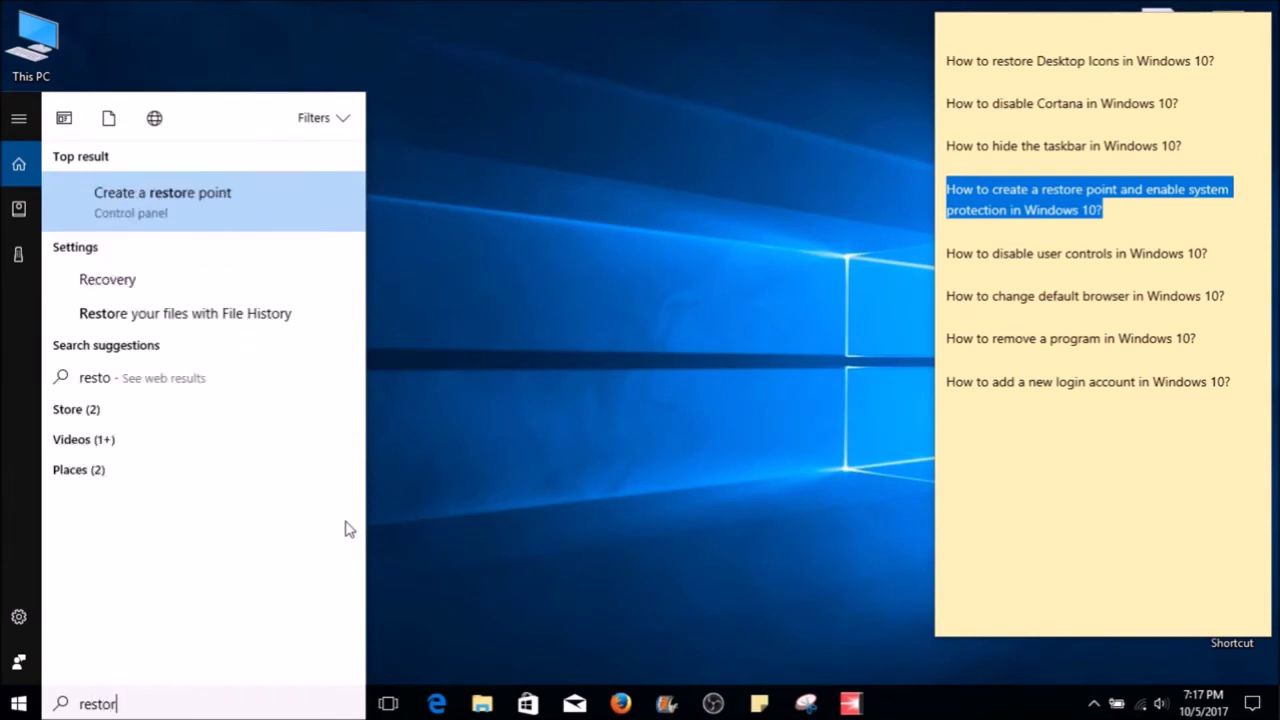
text(e)
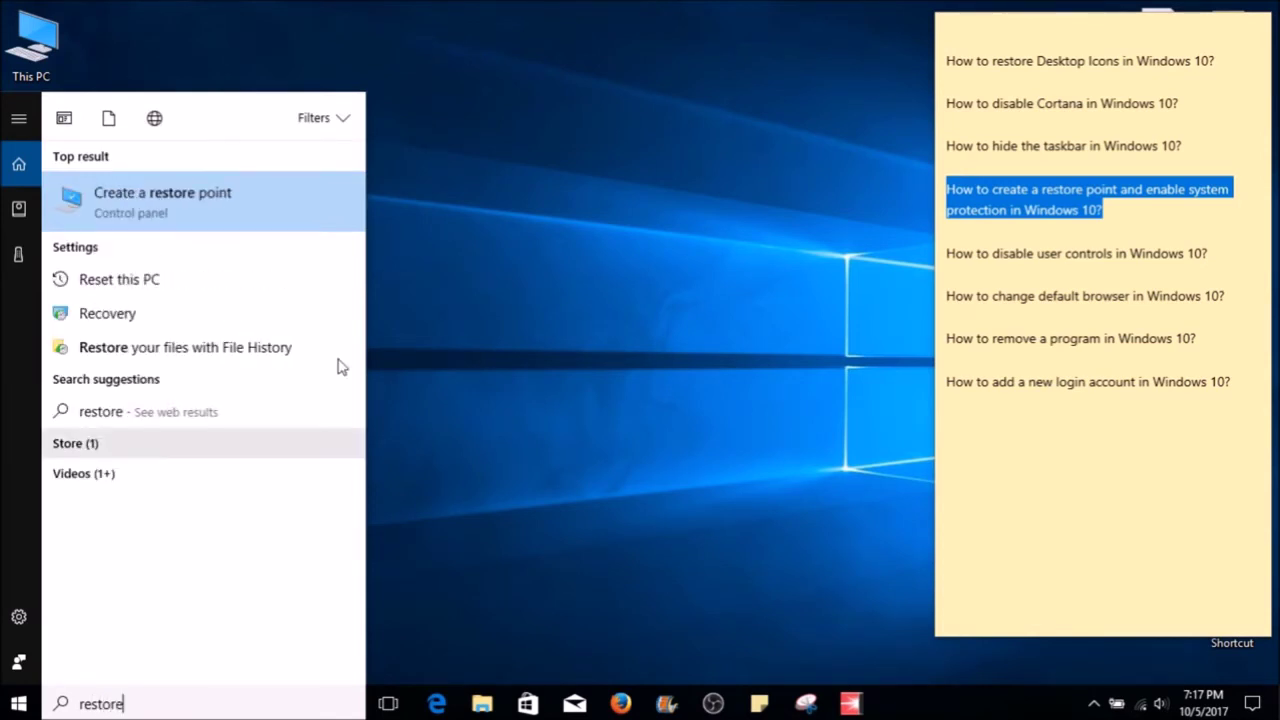
click(174, 200)
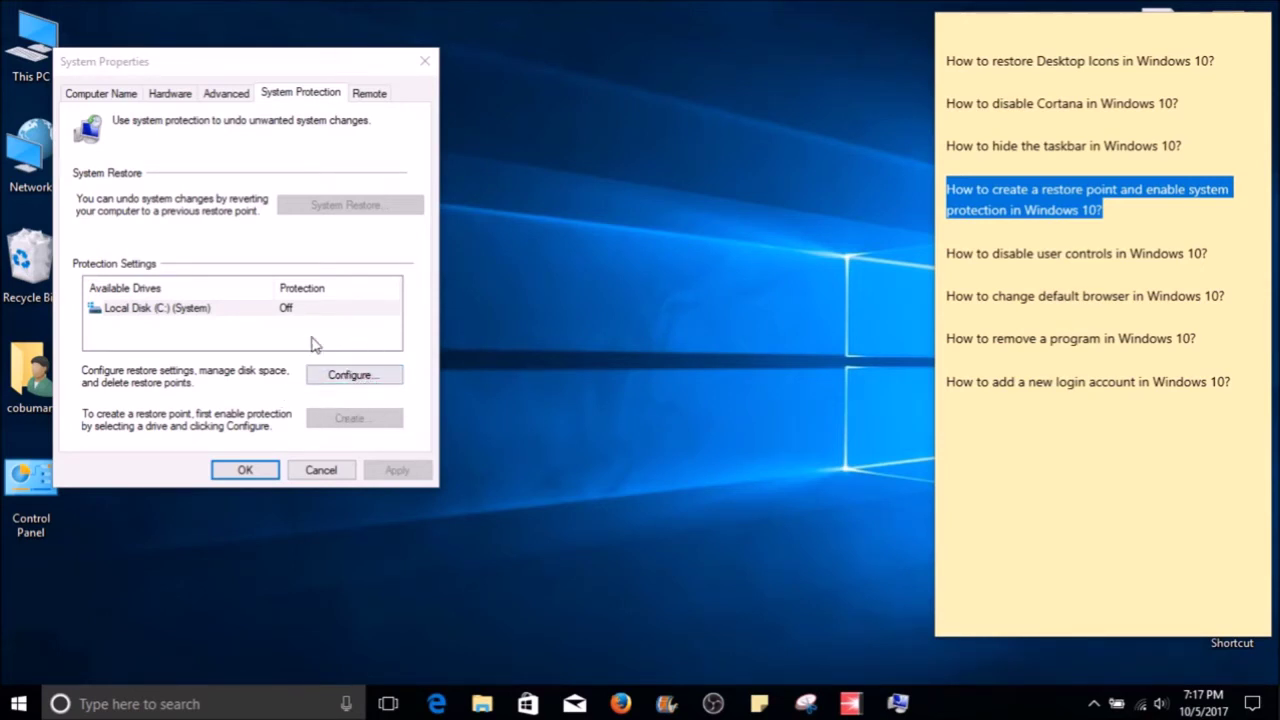
- Turn on system protection for Local Disk (C:) with a maximum disk space usage of 5% and apply it
click(350, 375)
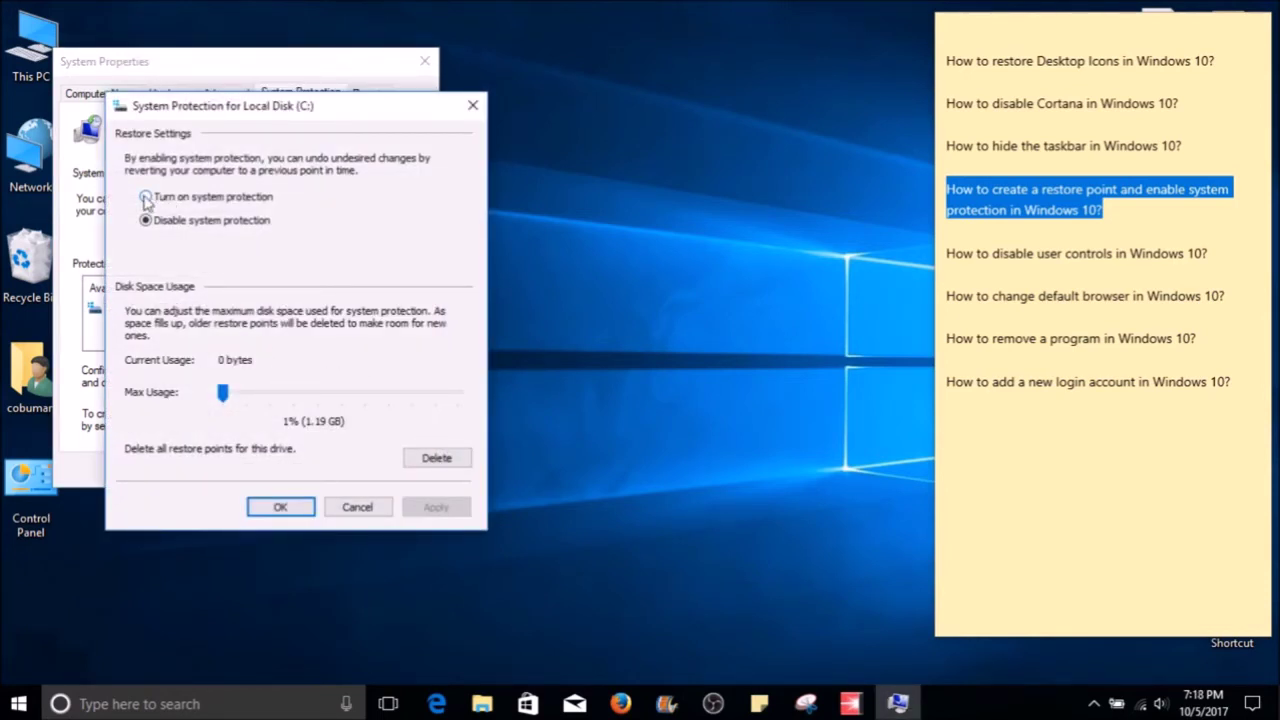
click(147, 200)
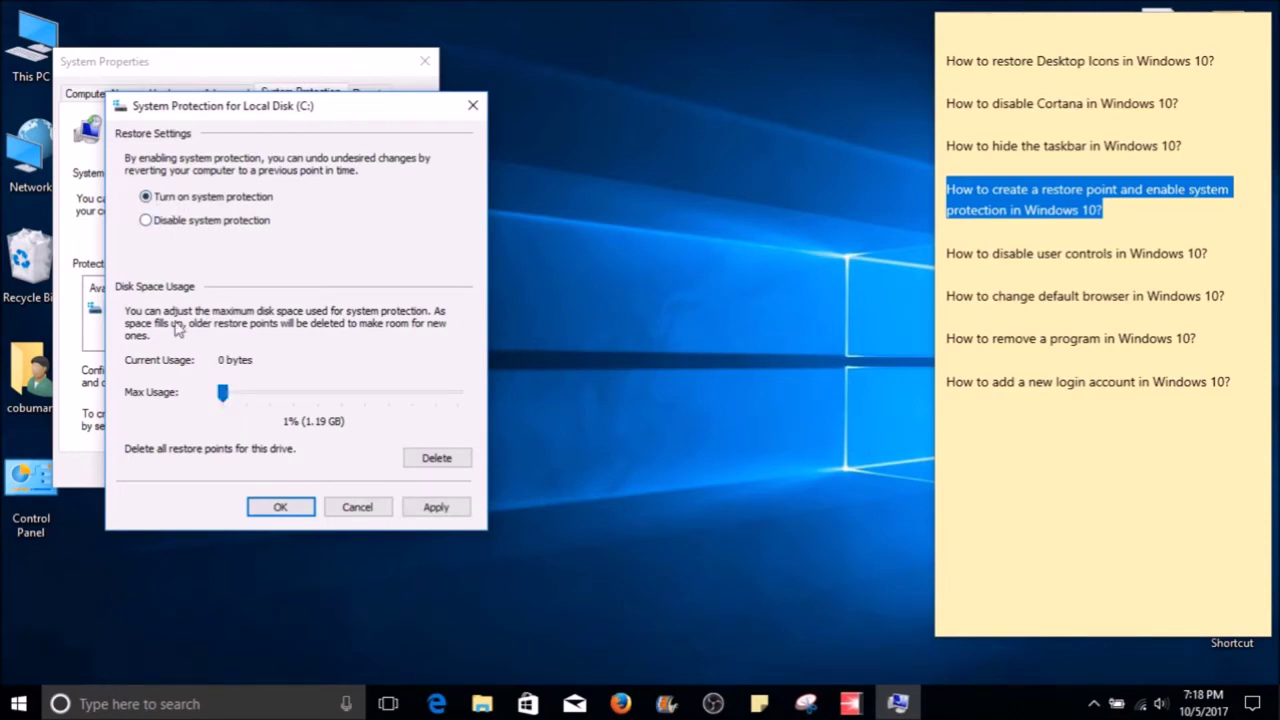
drag(224, 396, 235, 399)
click(436, 508)
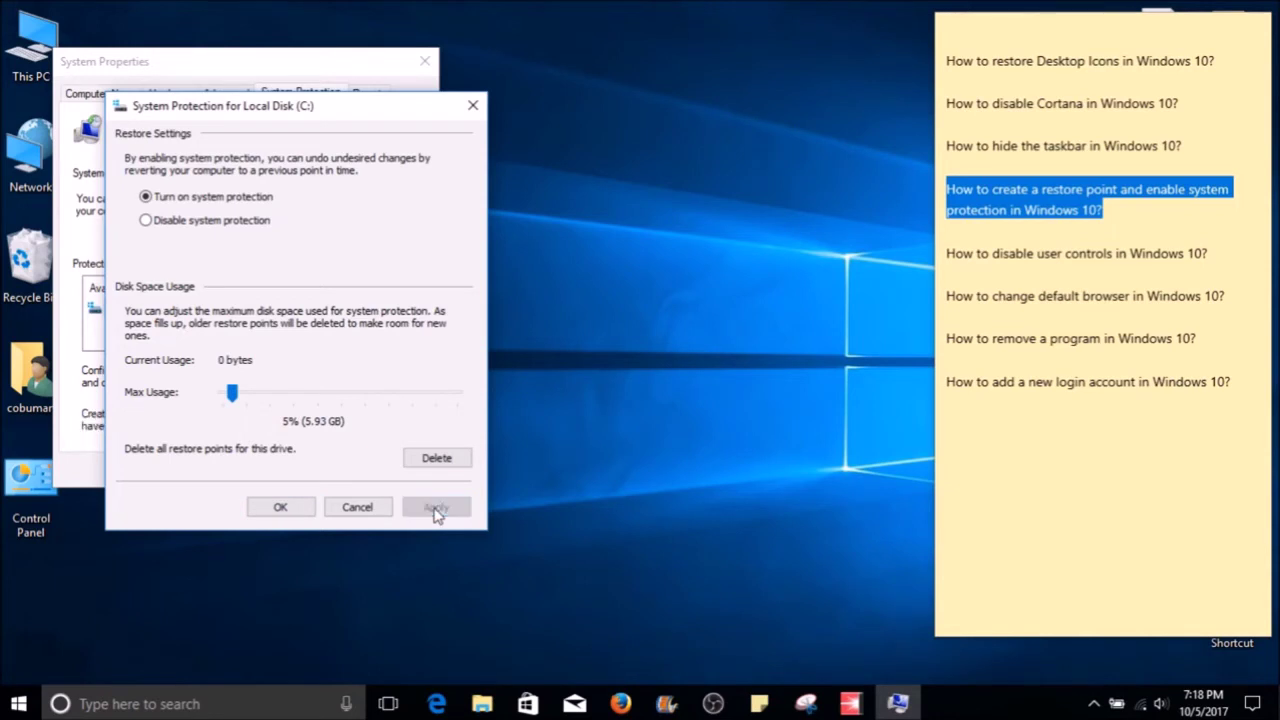
click(276, 508)
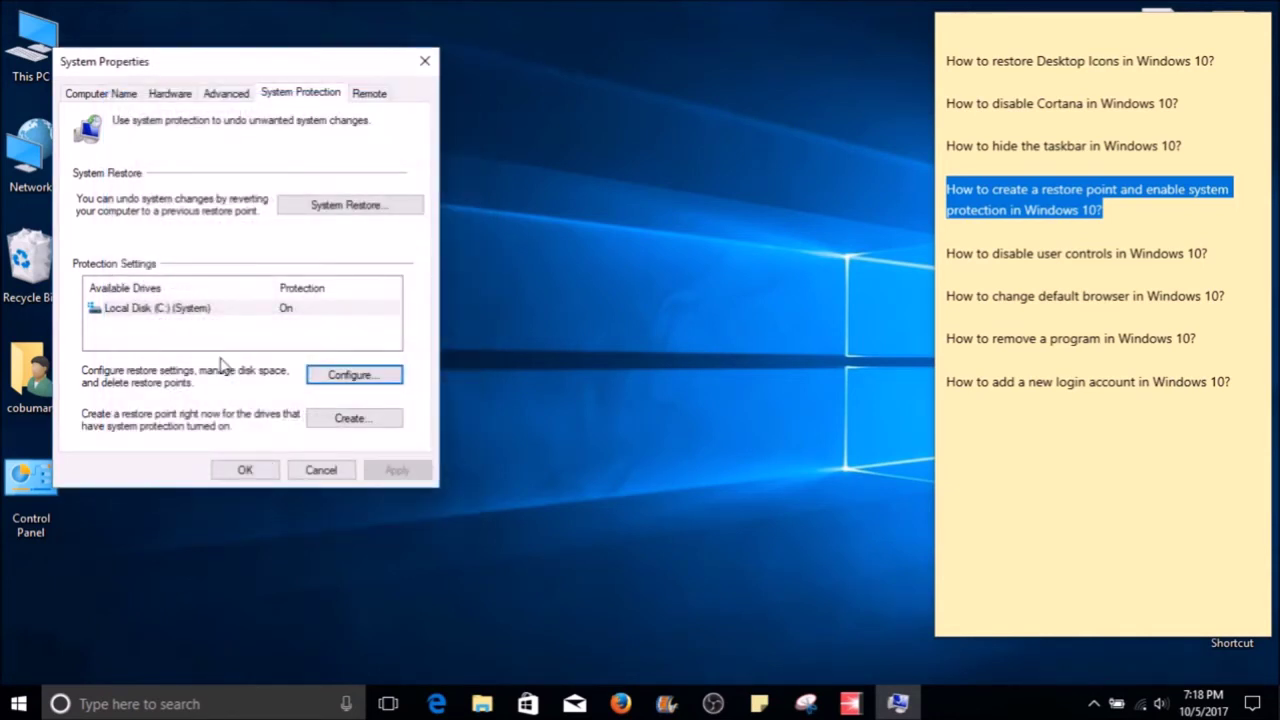
- Create a restore point with the description "Restore"
click(356, 427)
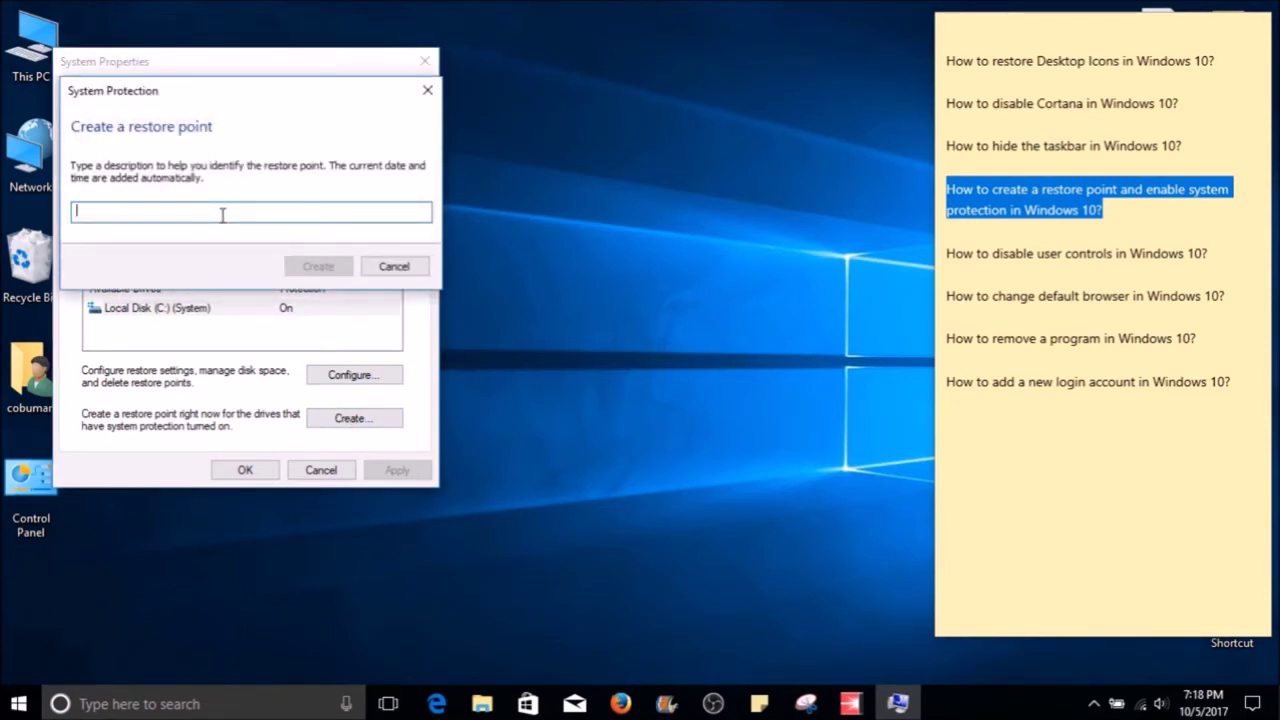
text(Restore)
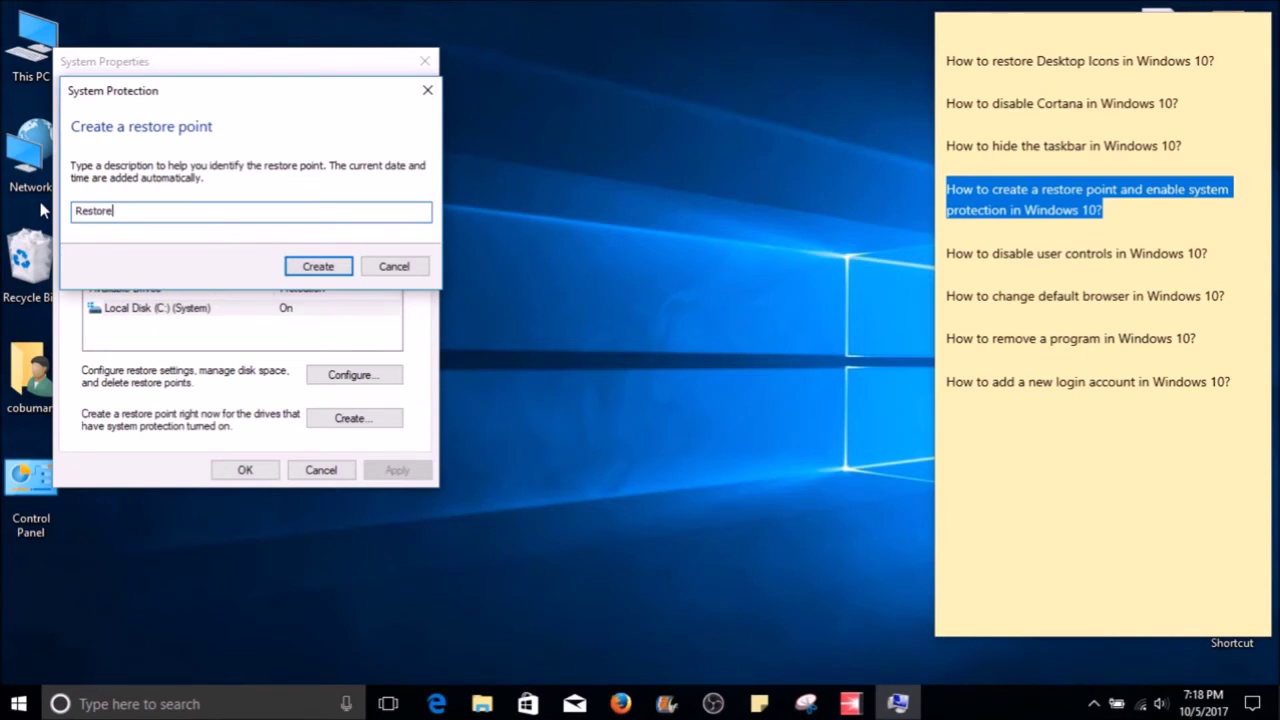
click(293, 267)
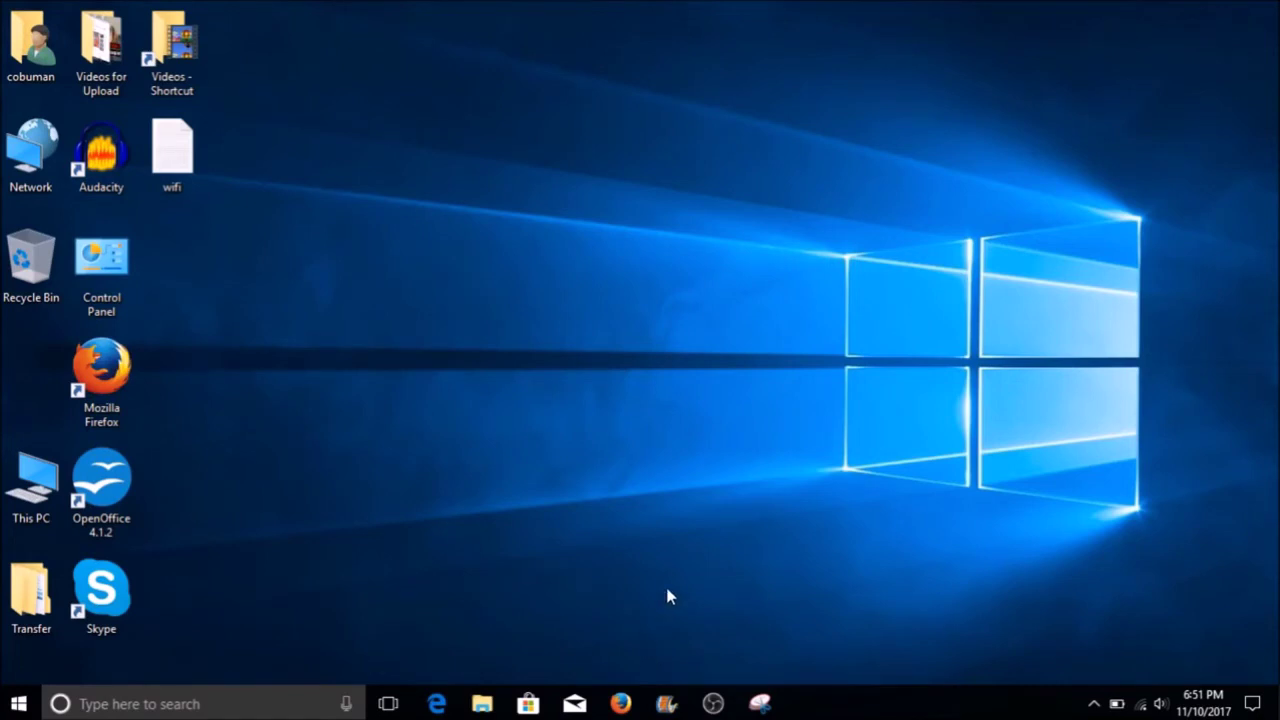
- Switch to Firefox, accept the Chrome terms of service and save the ChromeSetup.exe download
mouse_move(618, 707)
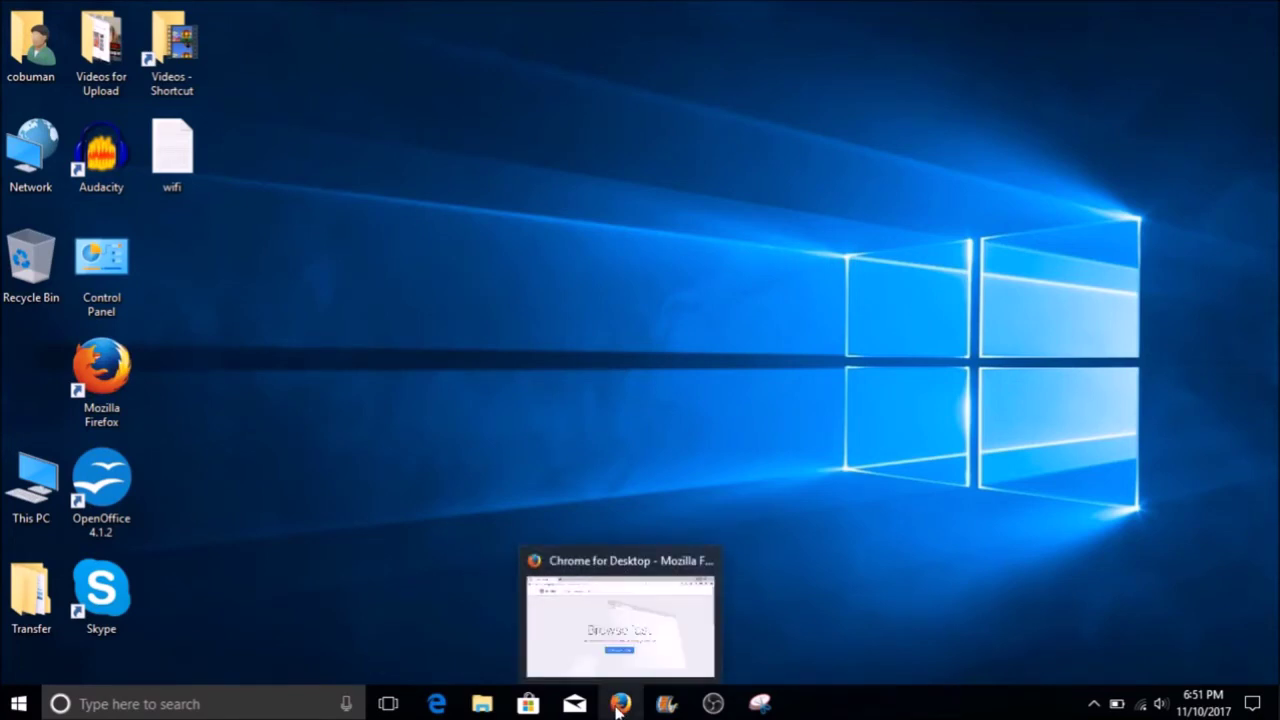
click(618, 705)
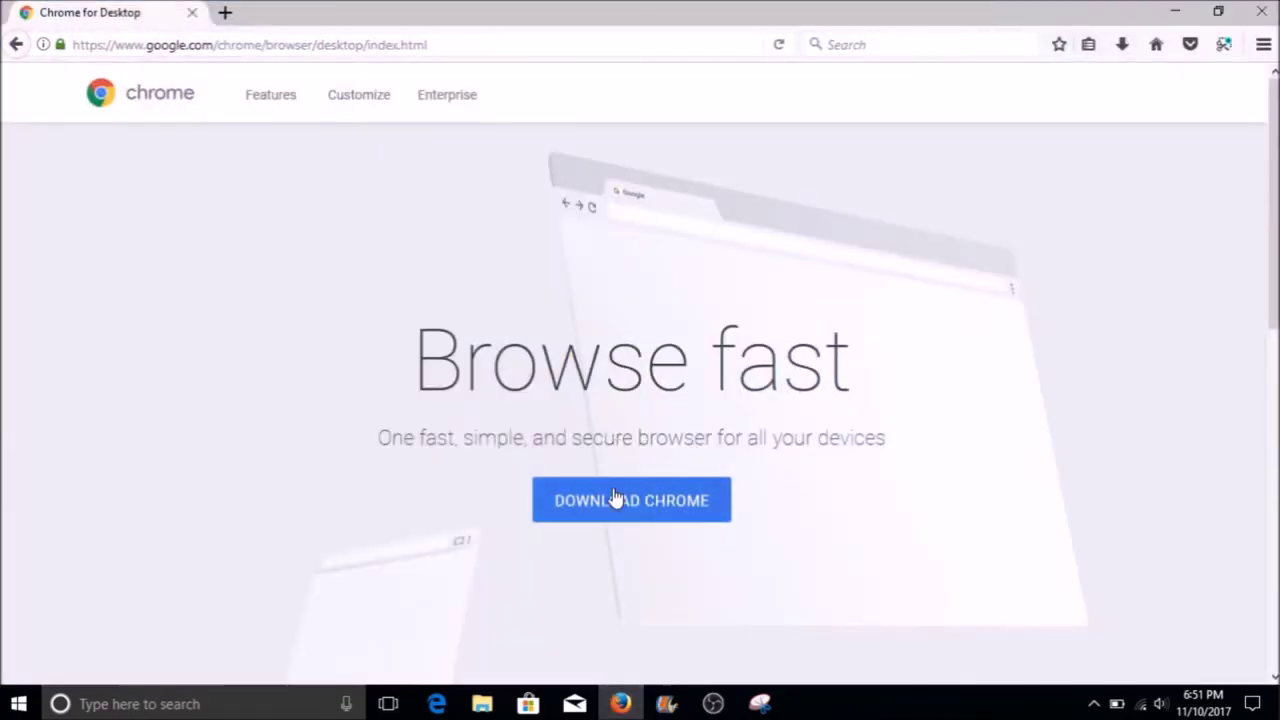
click(613, 498)
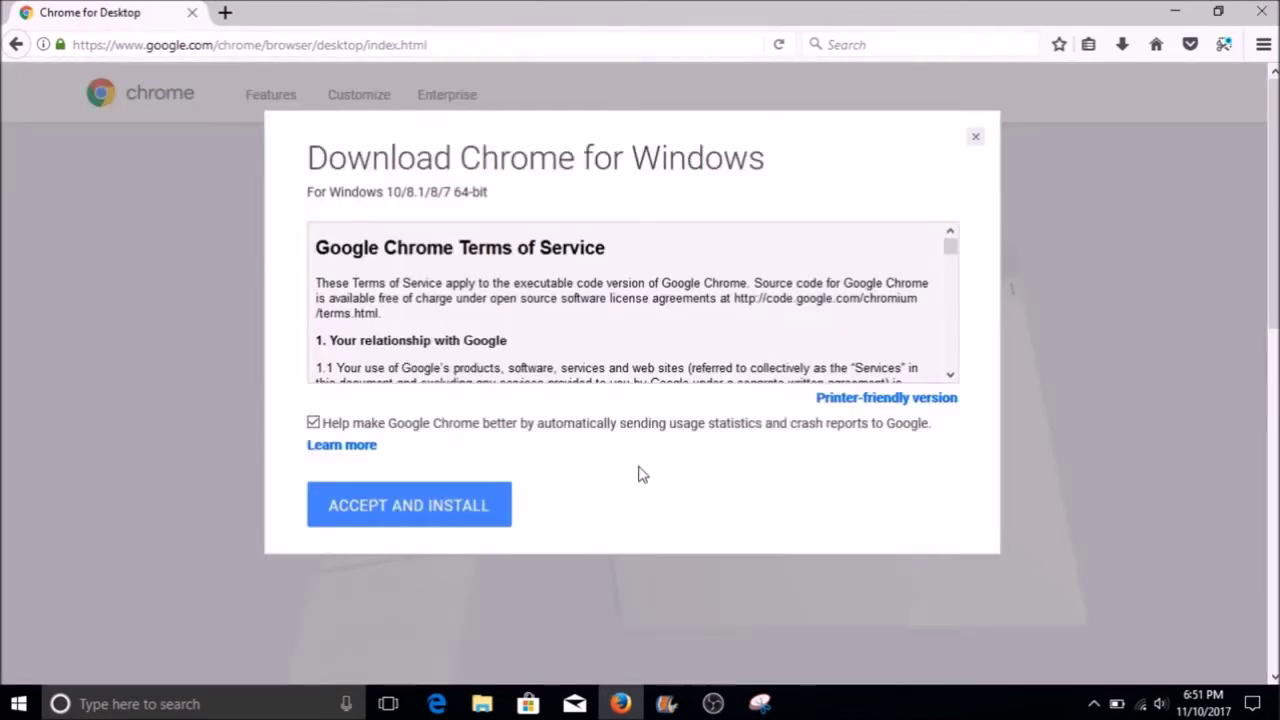
click(425, 506)
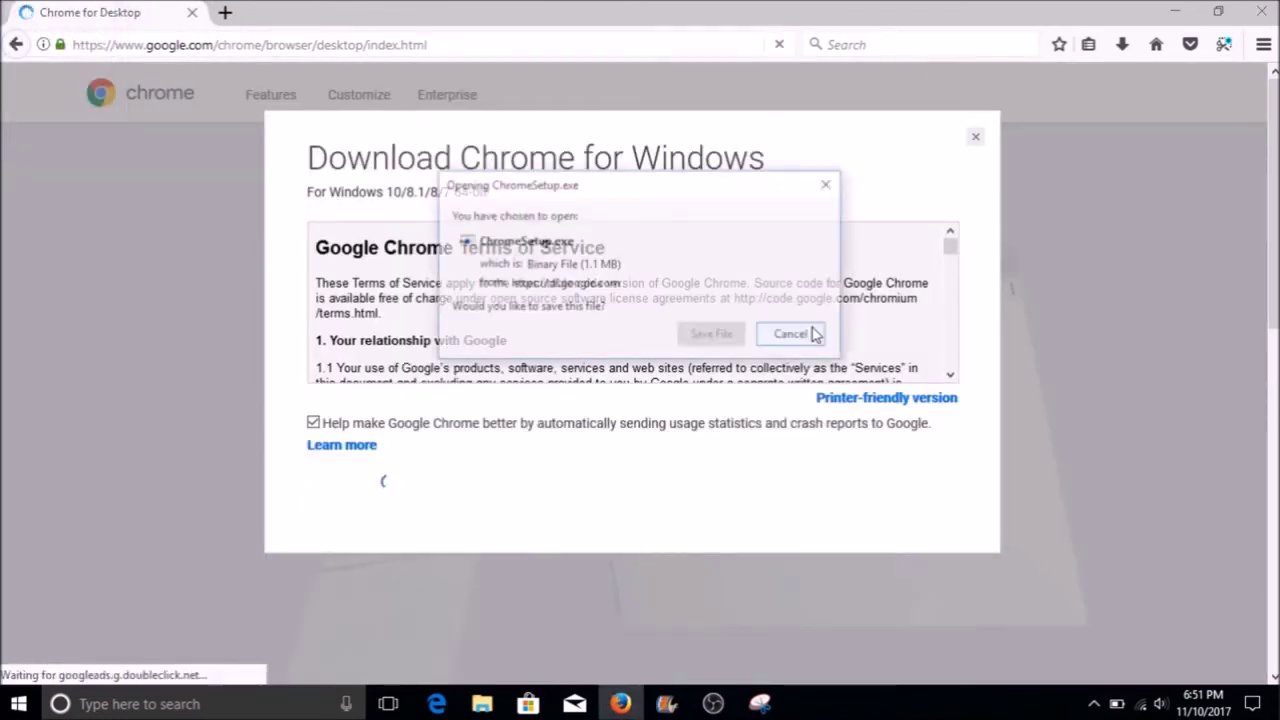
click(710, 336)
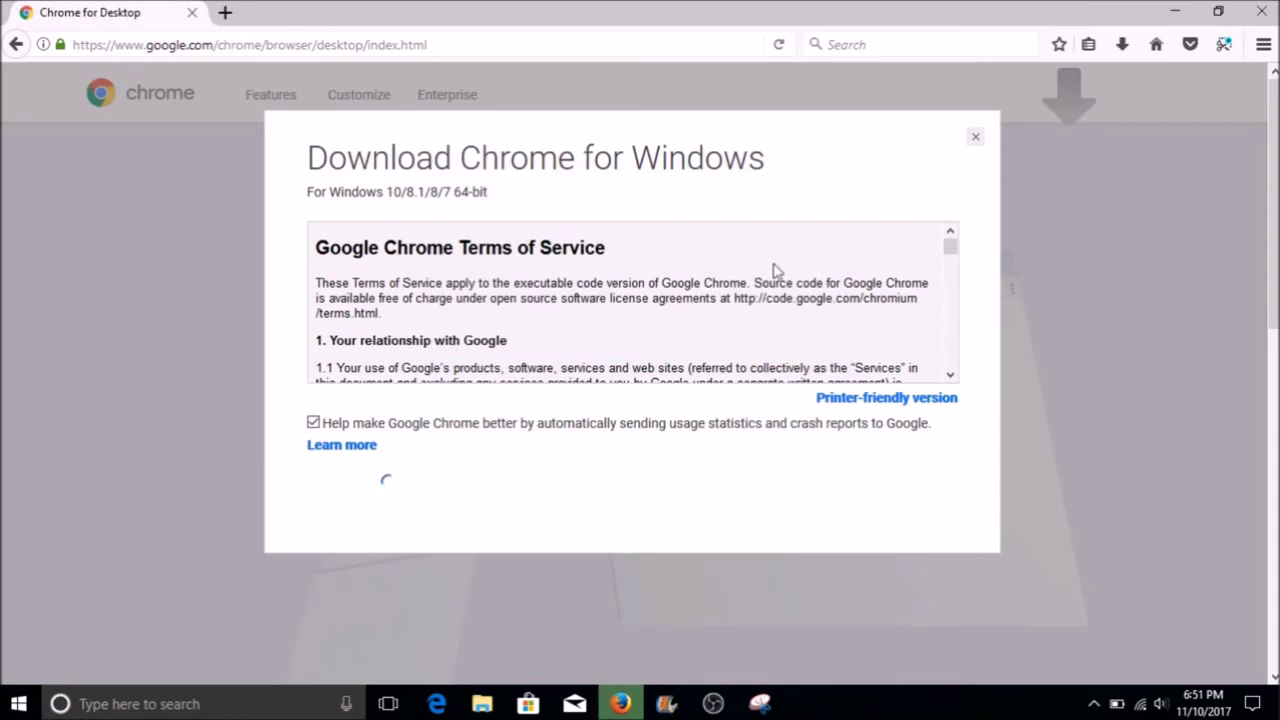
click(976, 141)
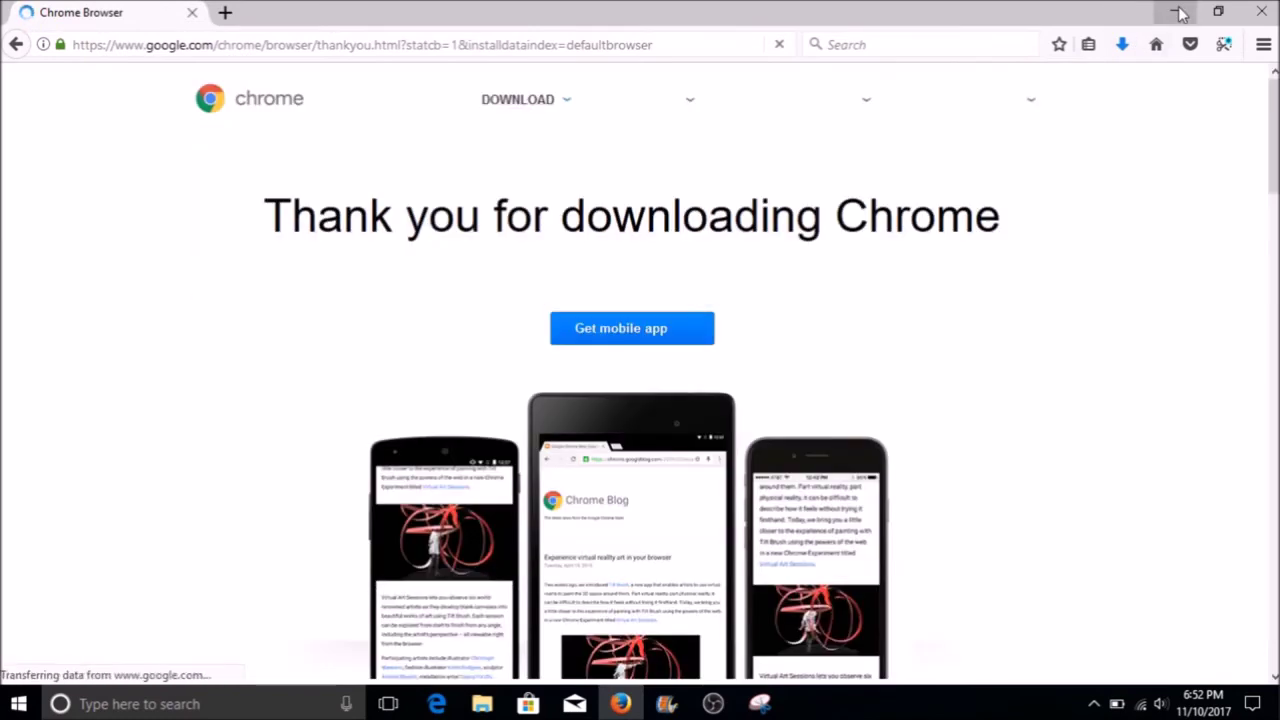
- Run the downloaded ChromeSetup.exe and complete the installation of Google Chrome
click(1122, 44)
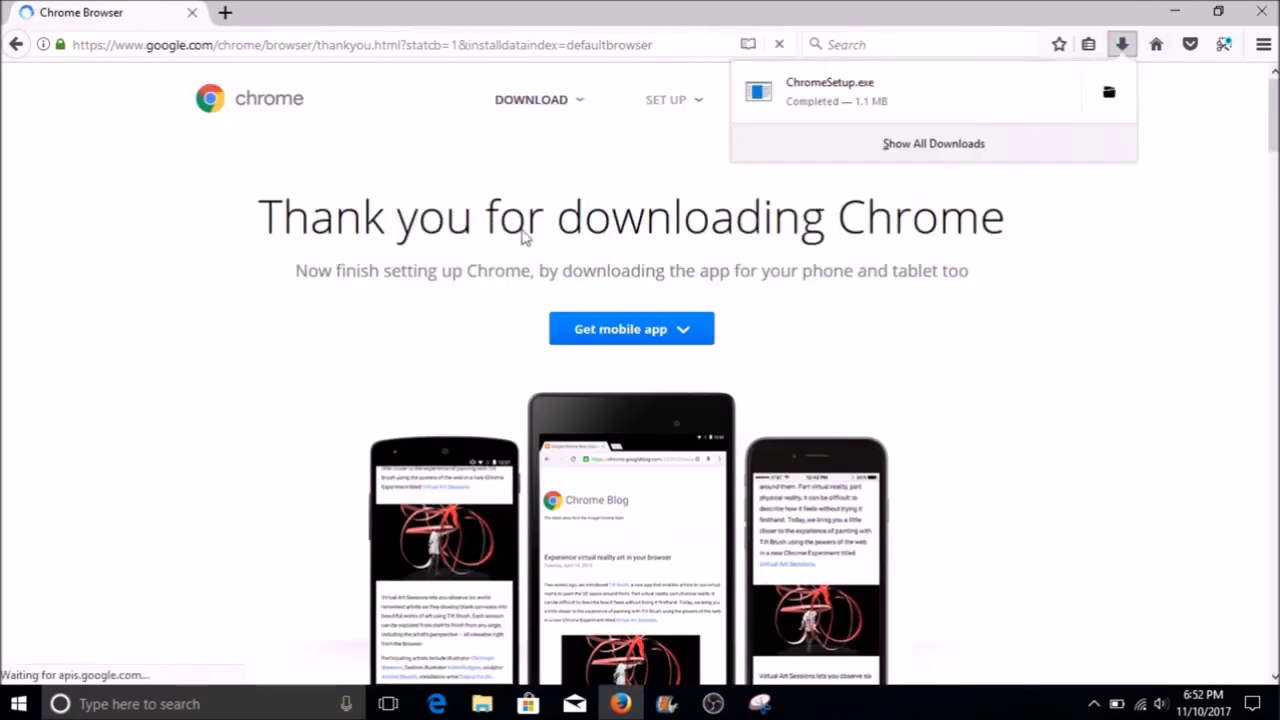
click(876, 104)
mouse_move(900, 94)
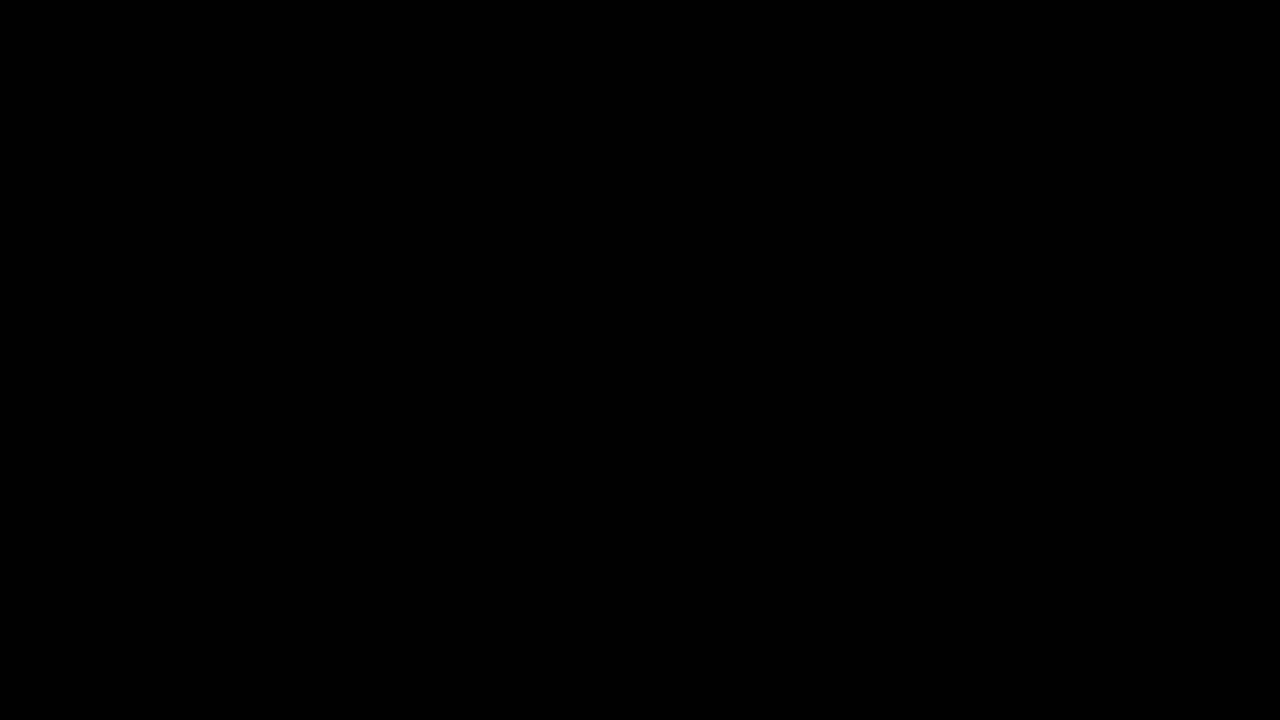
click(466, 306)
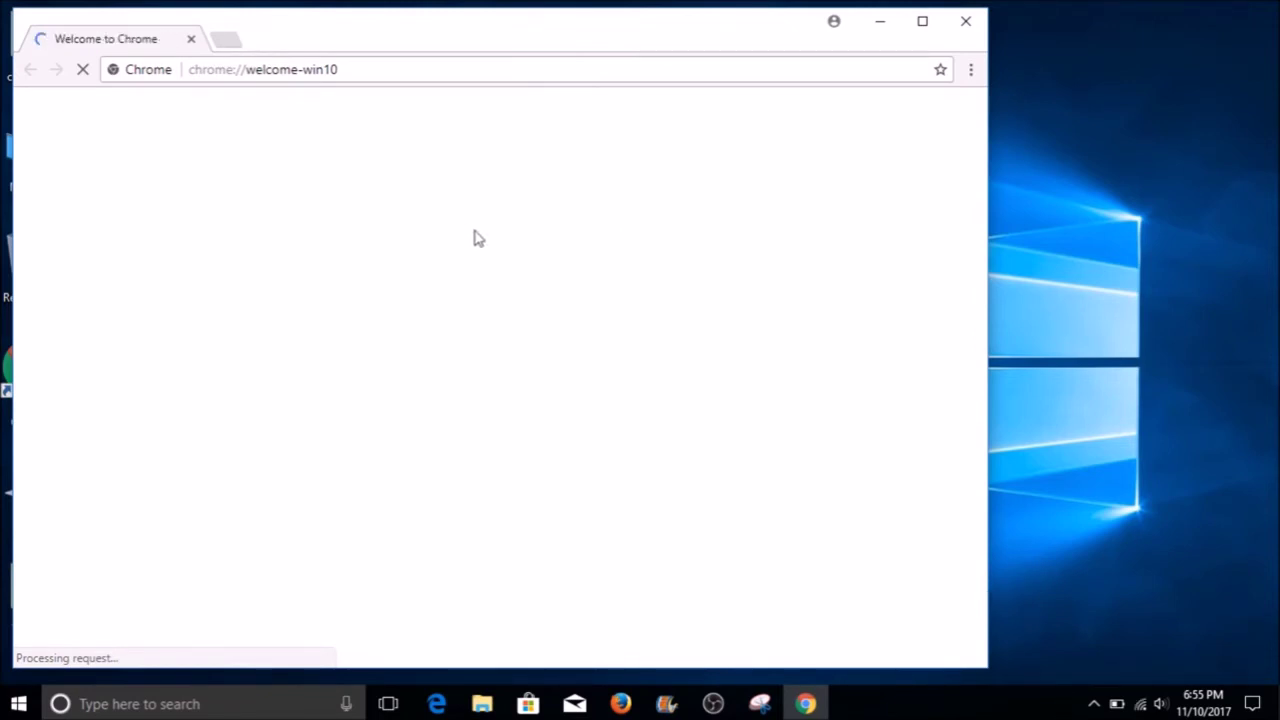
click(351, 69)
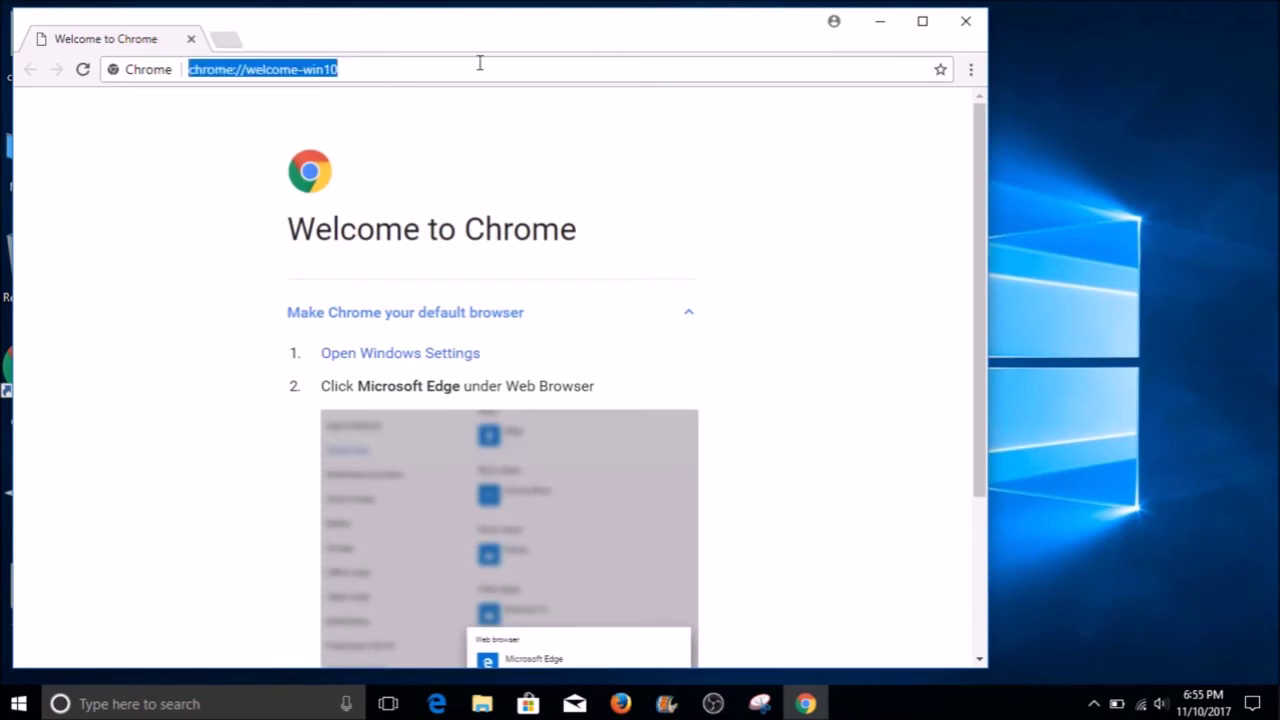
text(yah)
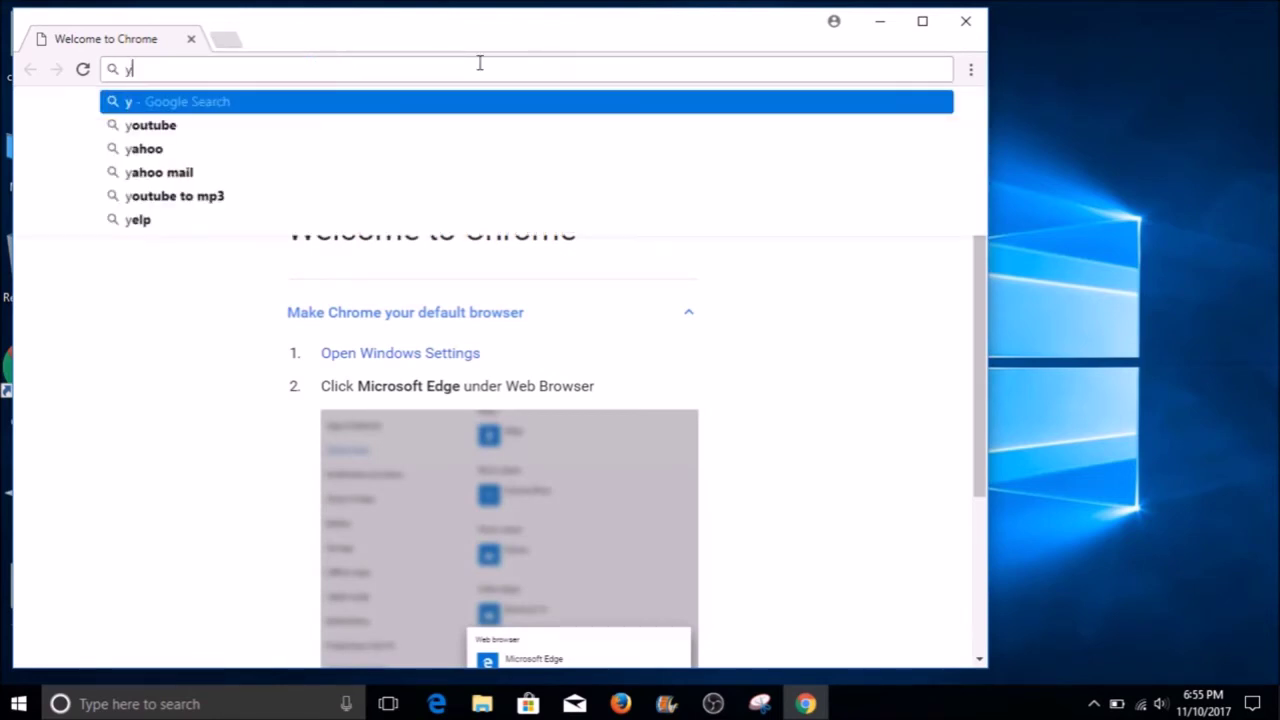
key(BackSpace)
key(BackSpace)
key(BackSpace)
key(BackSpace)
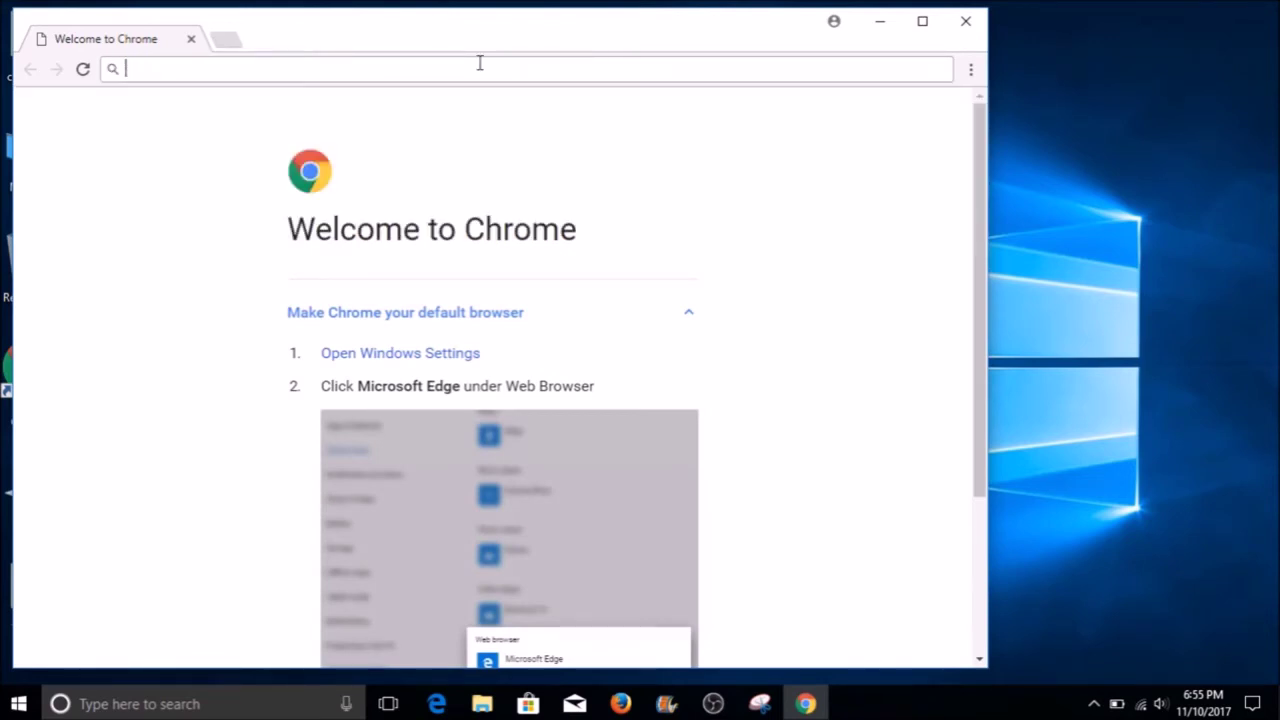
- Go to facebook.com in the Chrome window
text(face)
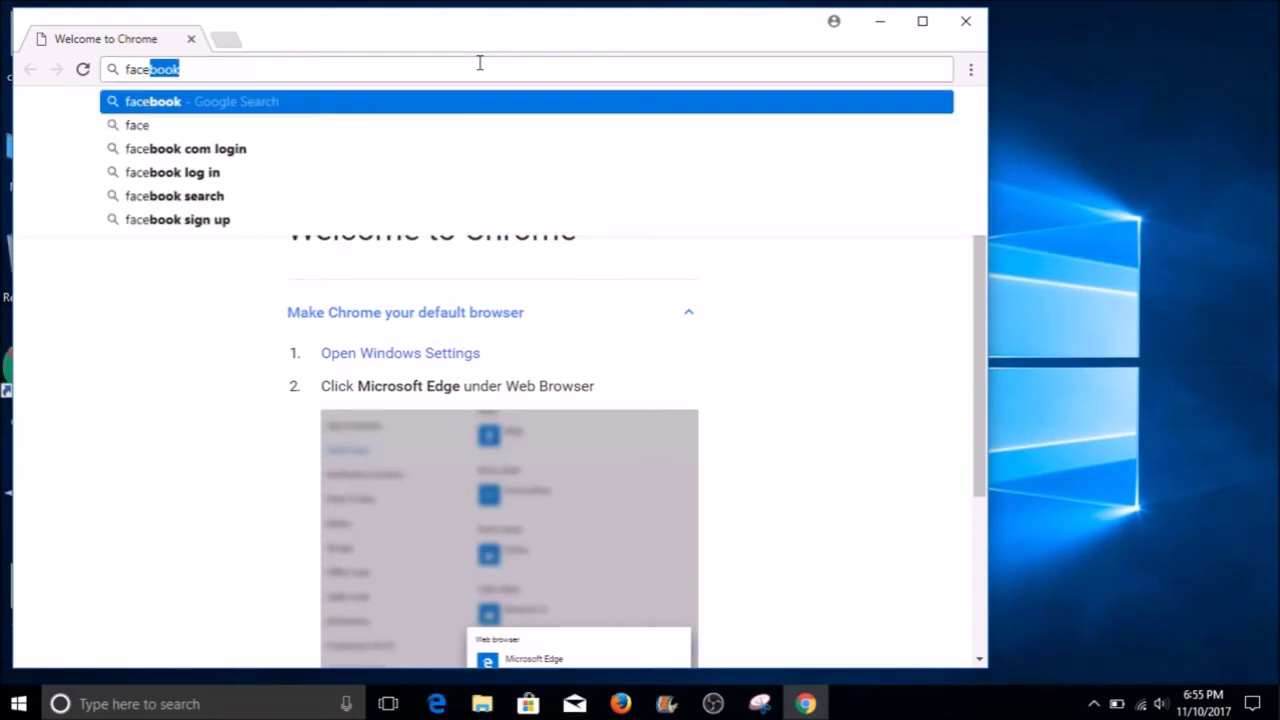
text(book.c)
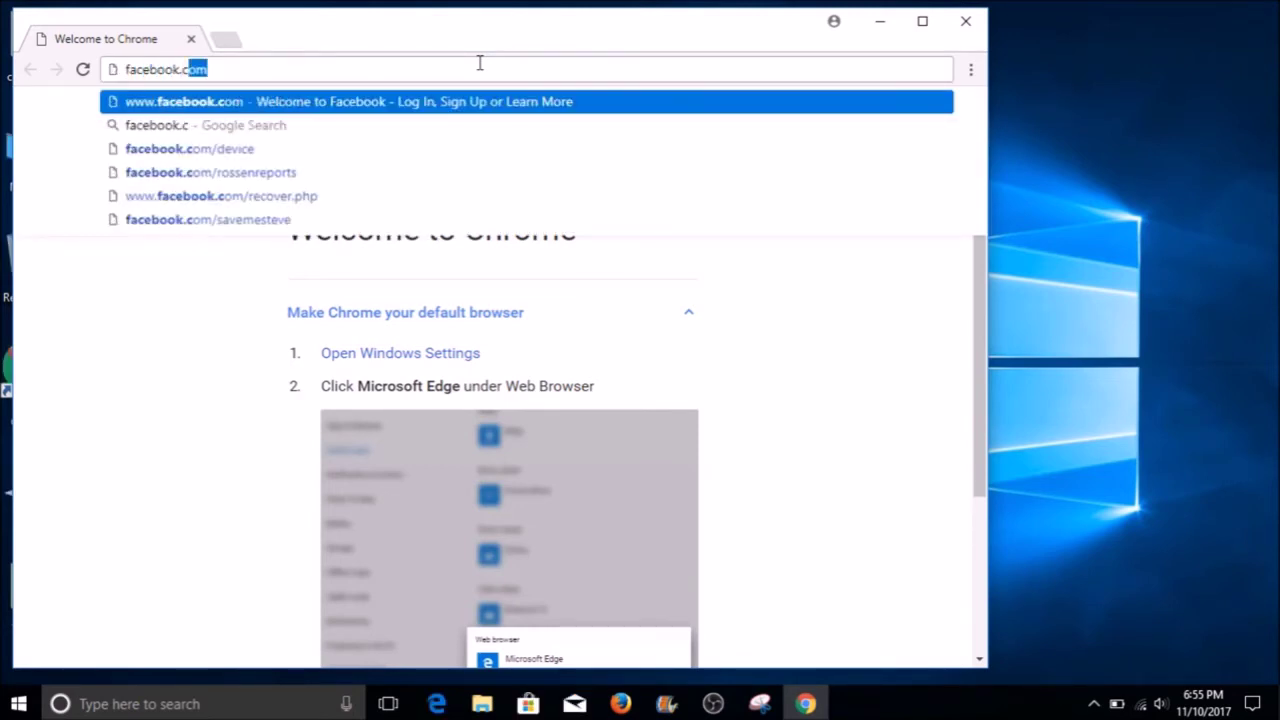
key(Return)
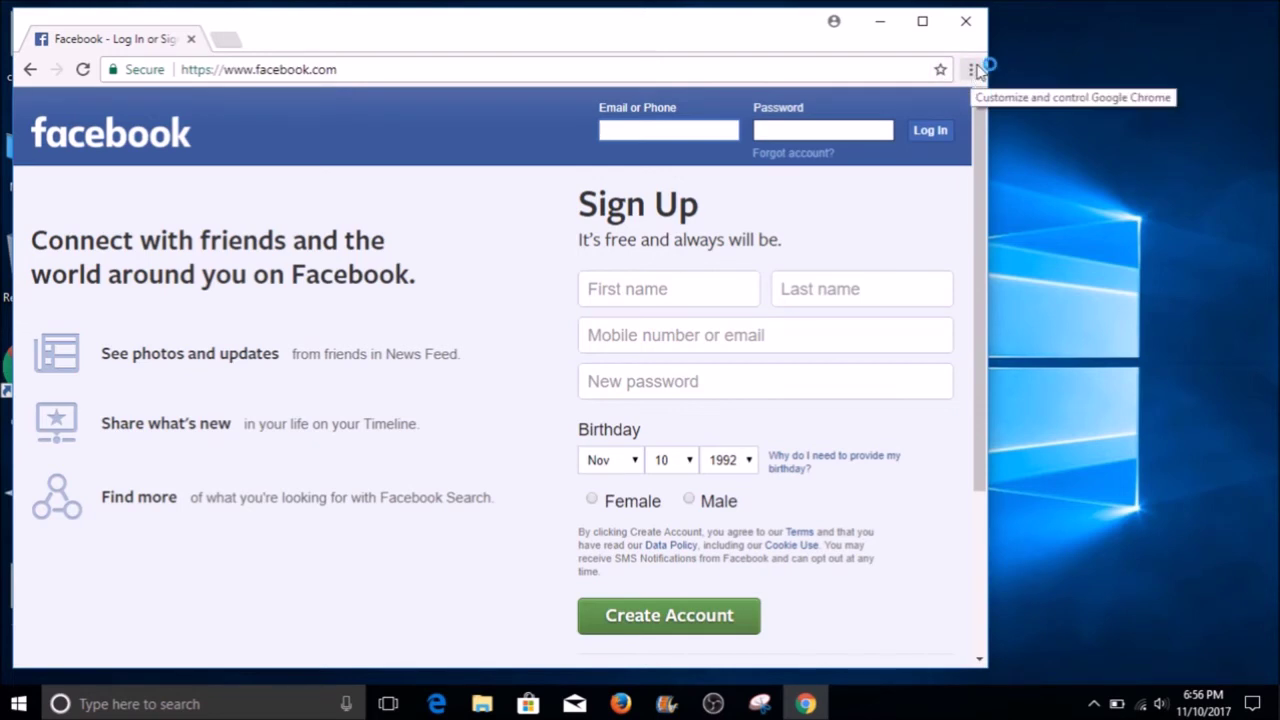
- Add the Facebook page to the desktop as a shortcut that opens as a window, and move the shortcut away from the other icons
click(972, 70)
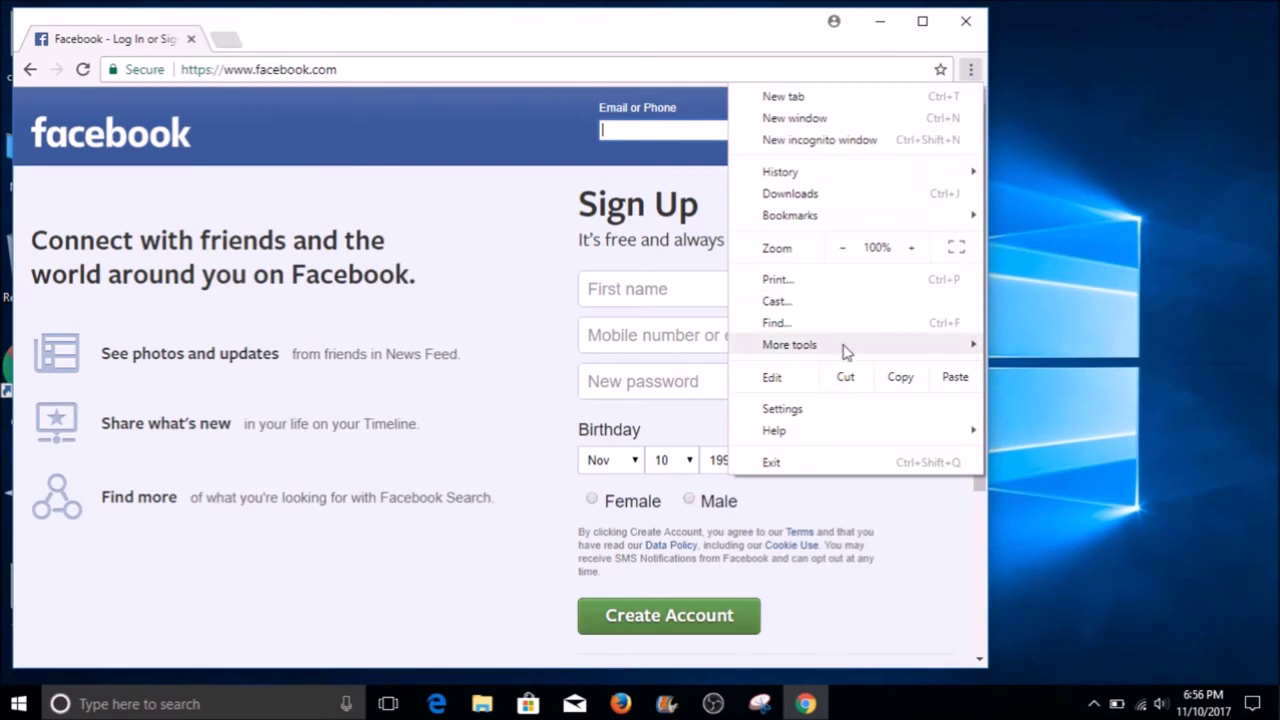
mouse_move(845, 350)
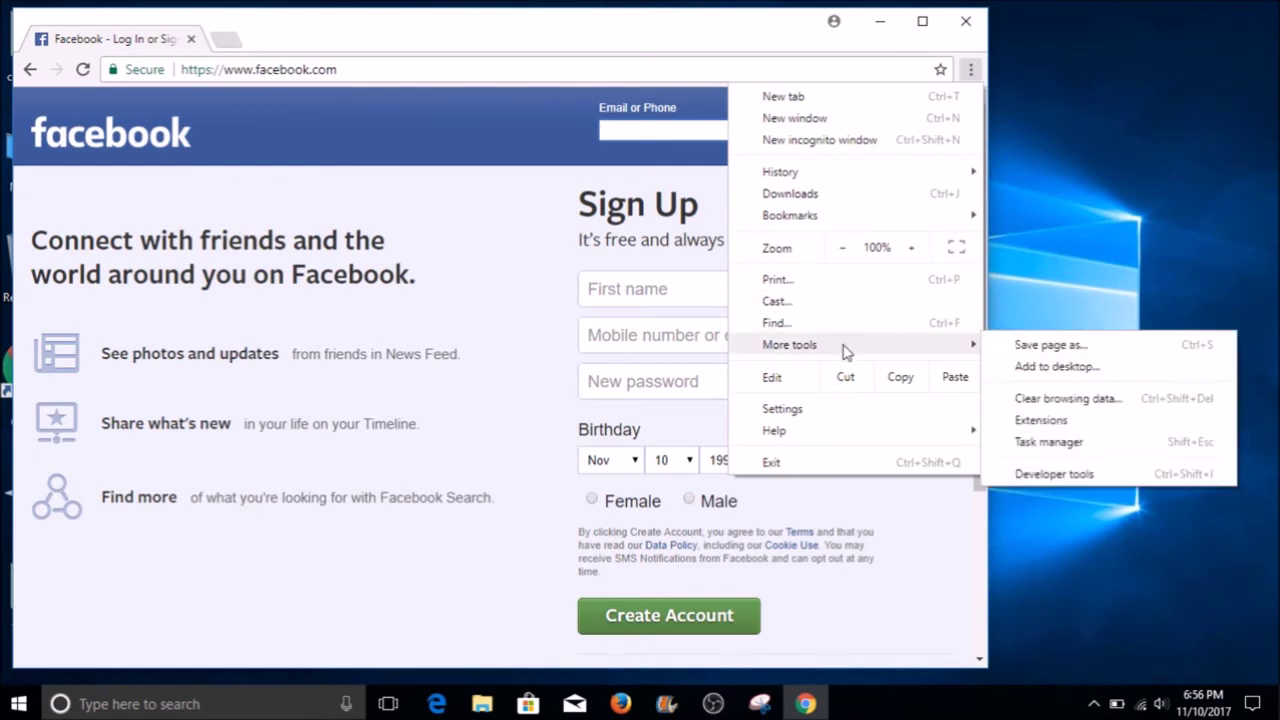
click(1074, 369)
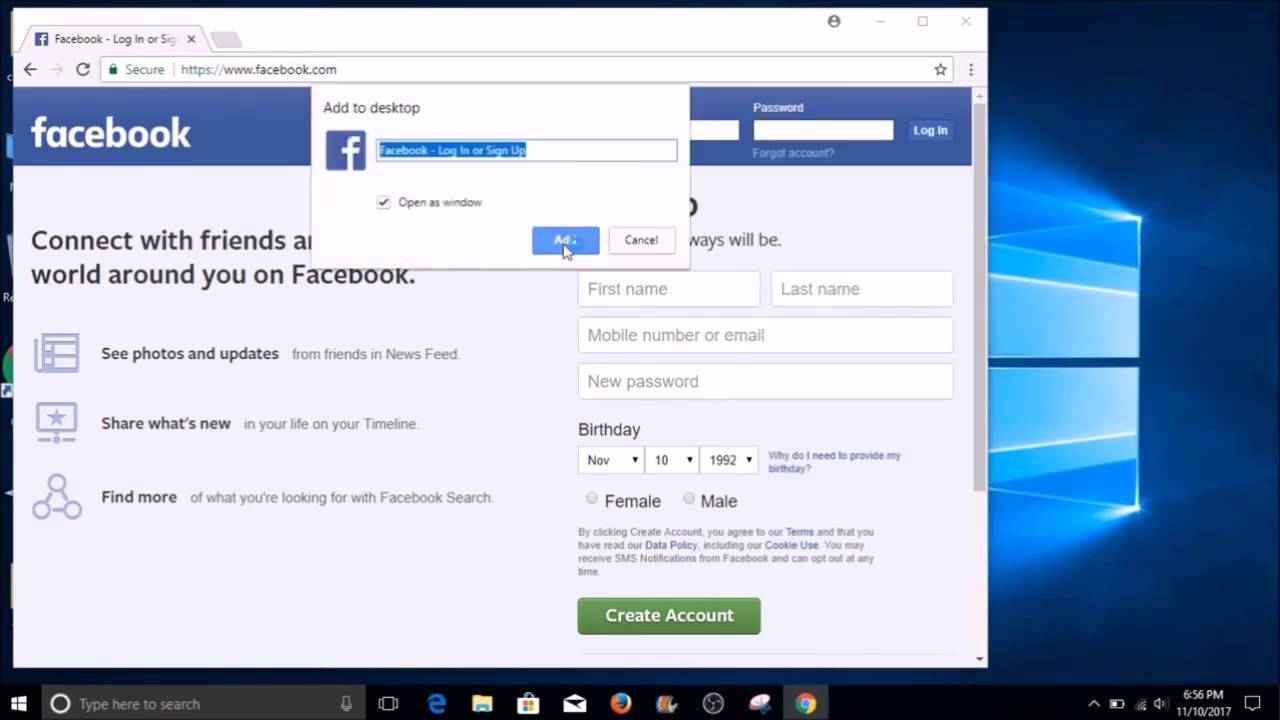
click(398, 203)
click(559, 247)
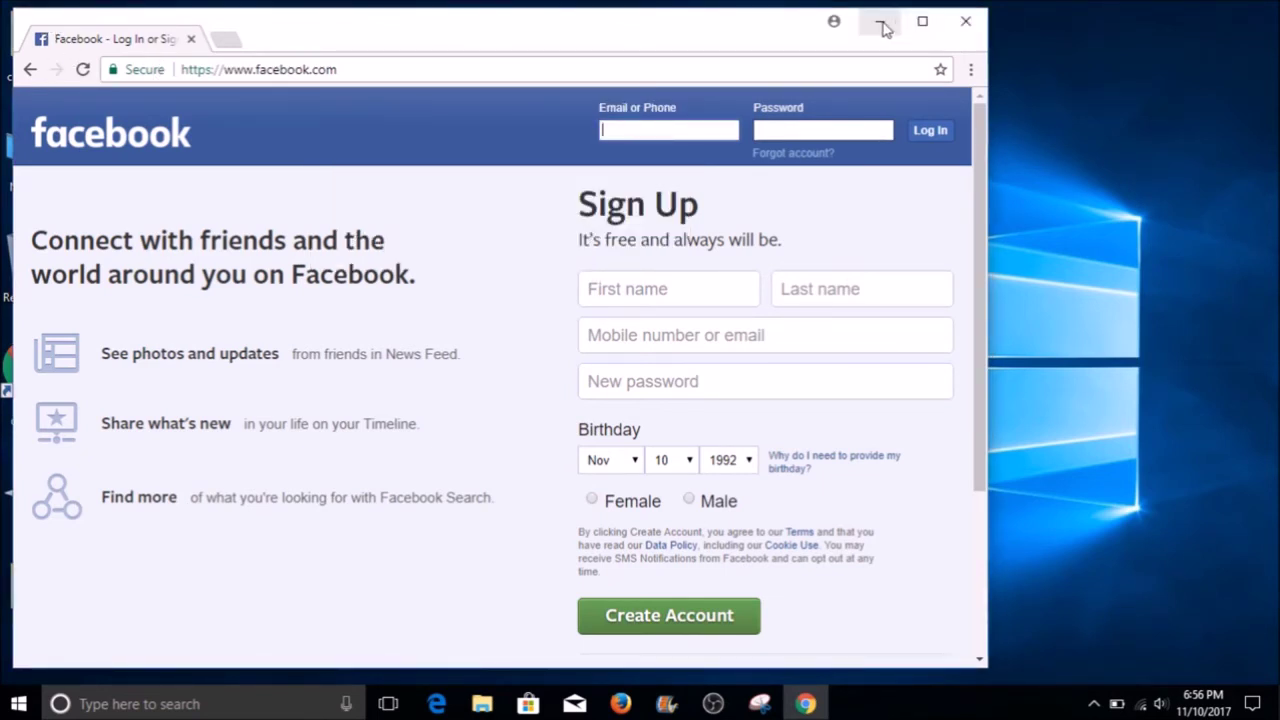
click(970, 20)
drag(193, 288, 405, 175)
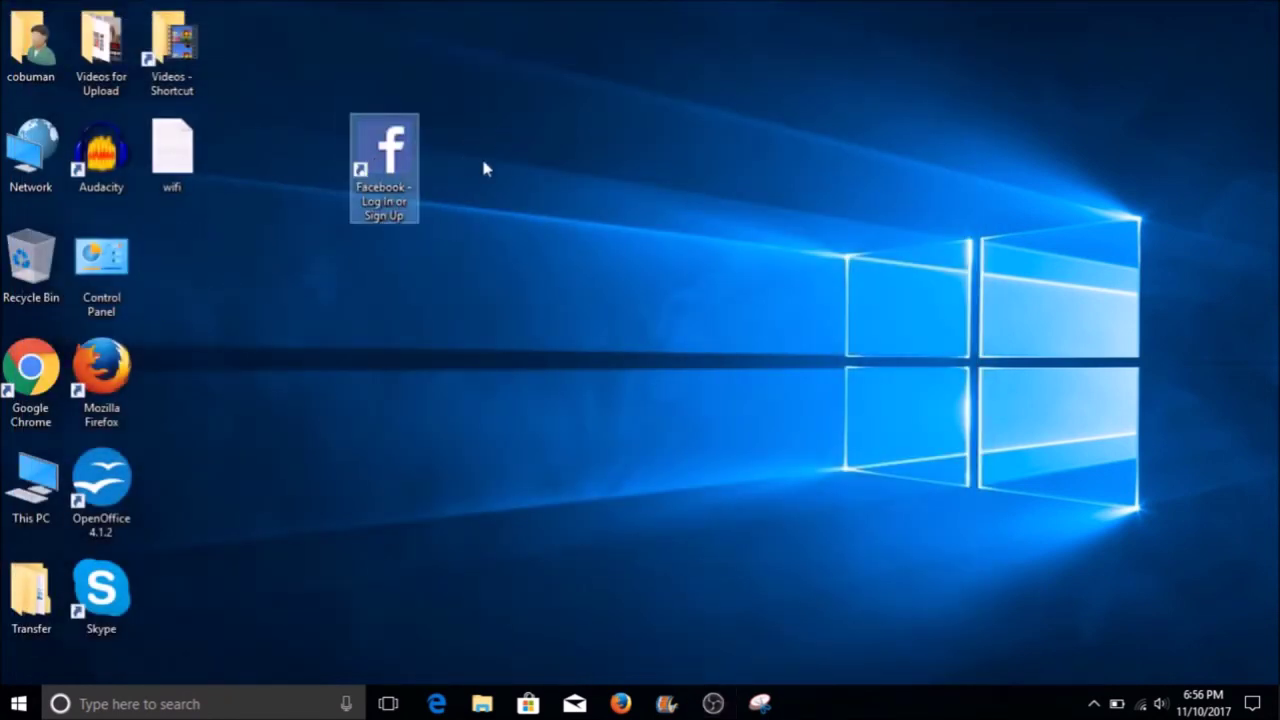
- Test the Facebook desktop shortcut, close its window and move the shortcut to the top row of the desktop
double_click(388, 168)
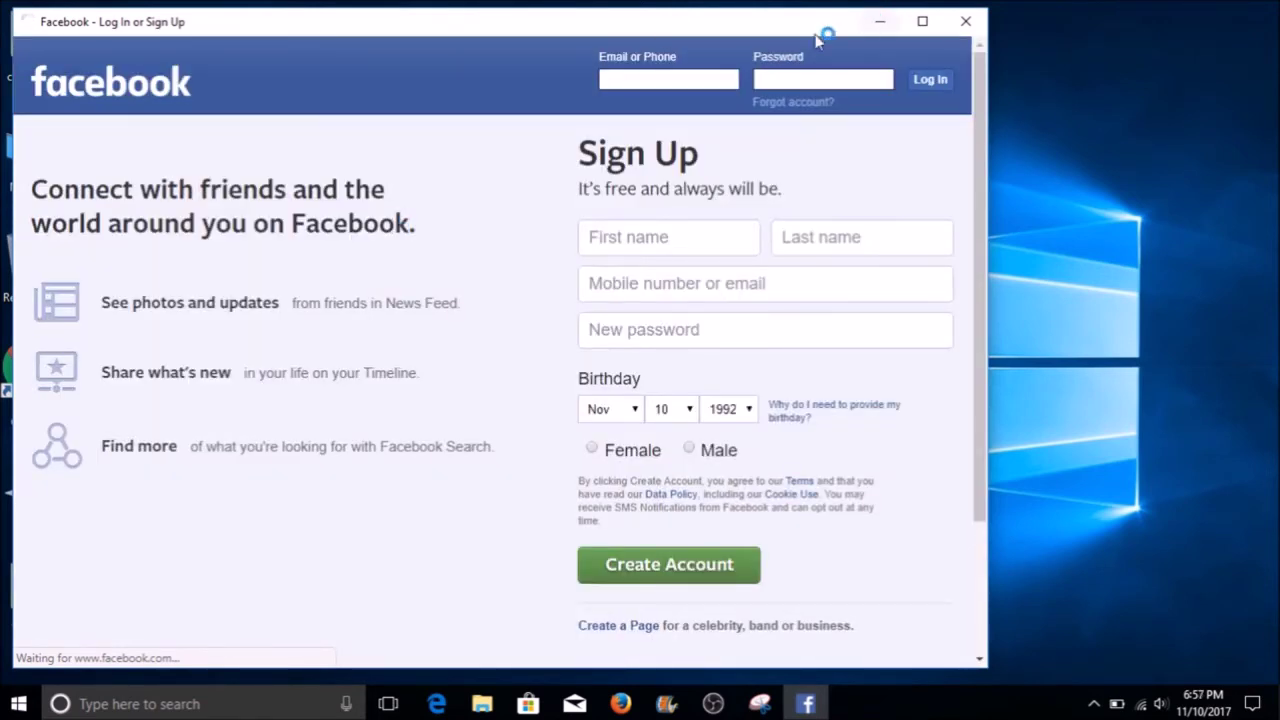
click(648, 78)
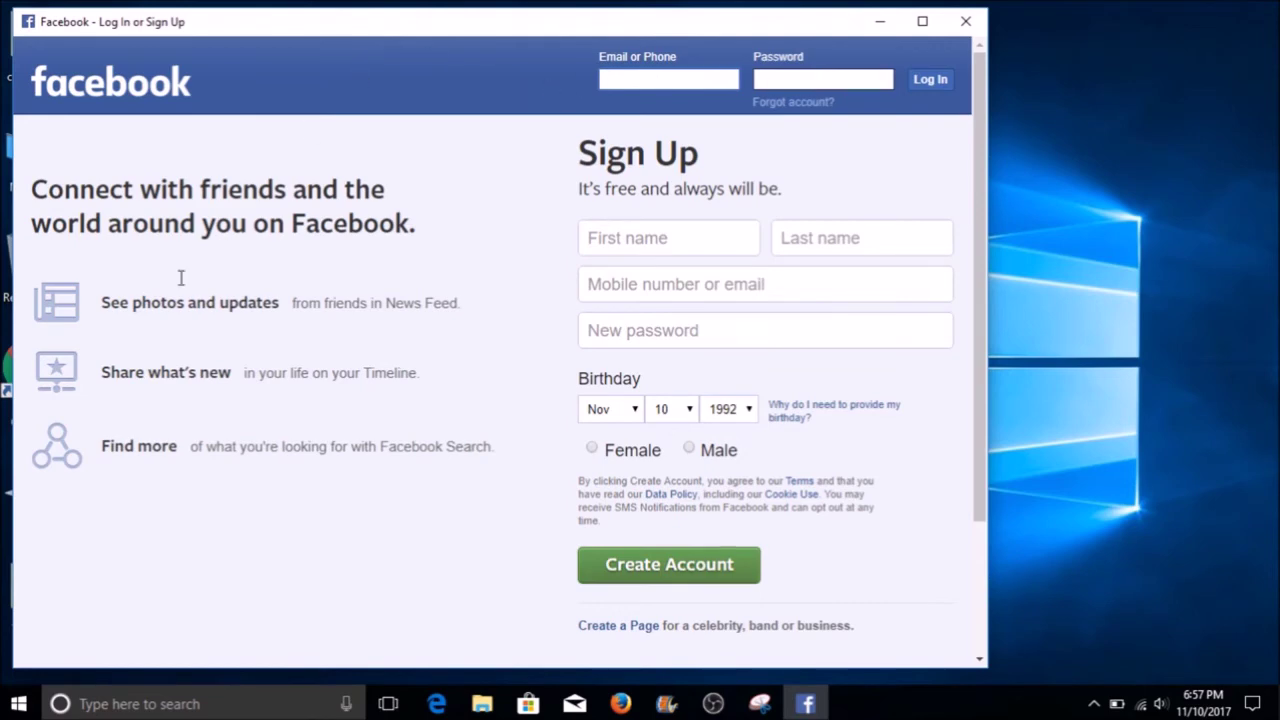
click(966, 22)
drag(375, 152, 312, 45)
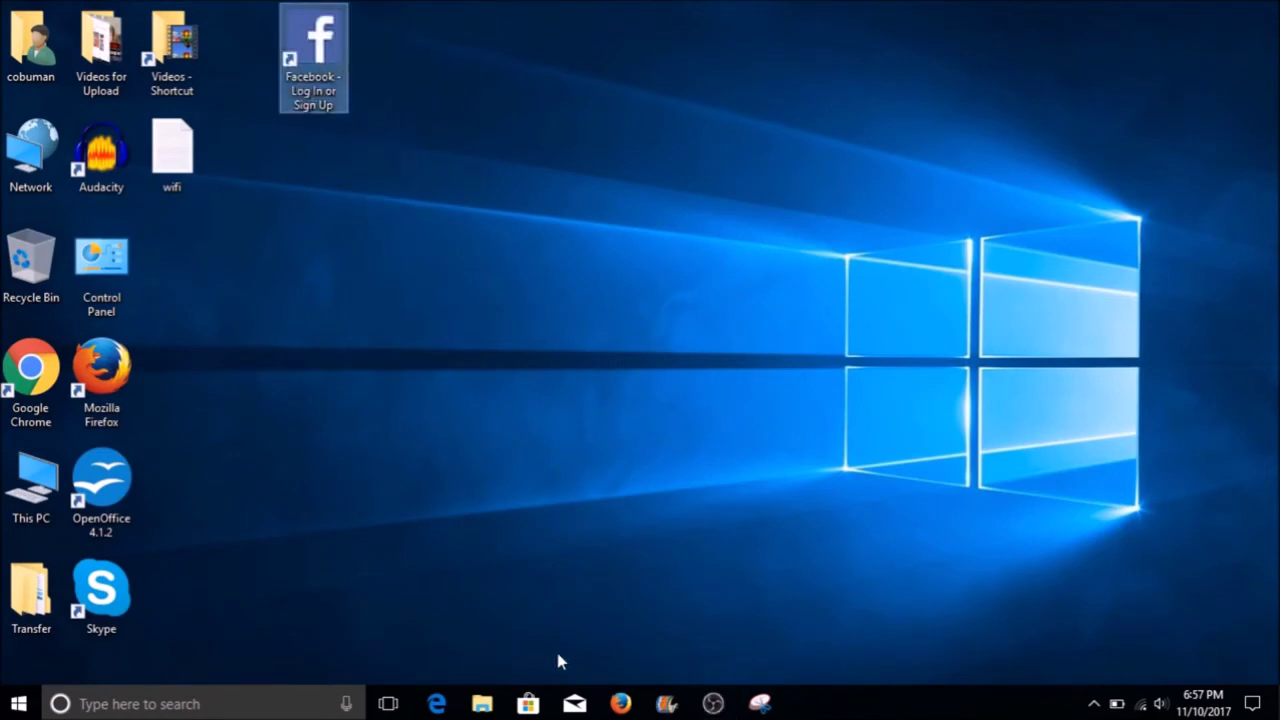
- Launch Google Chrome, go to yahoo.com and open the Yahoo Mail sign-in page
double_click(32, 378)
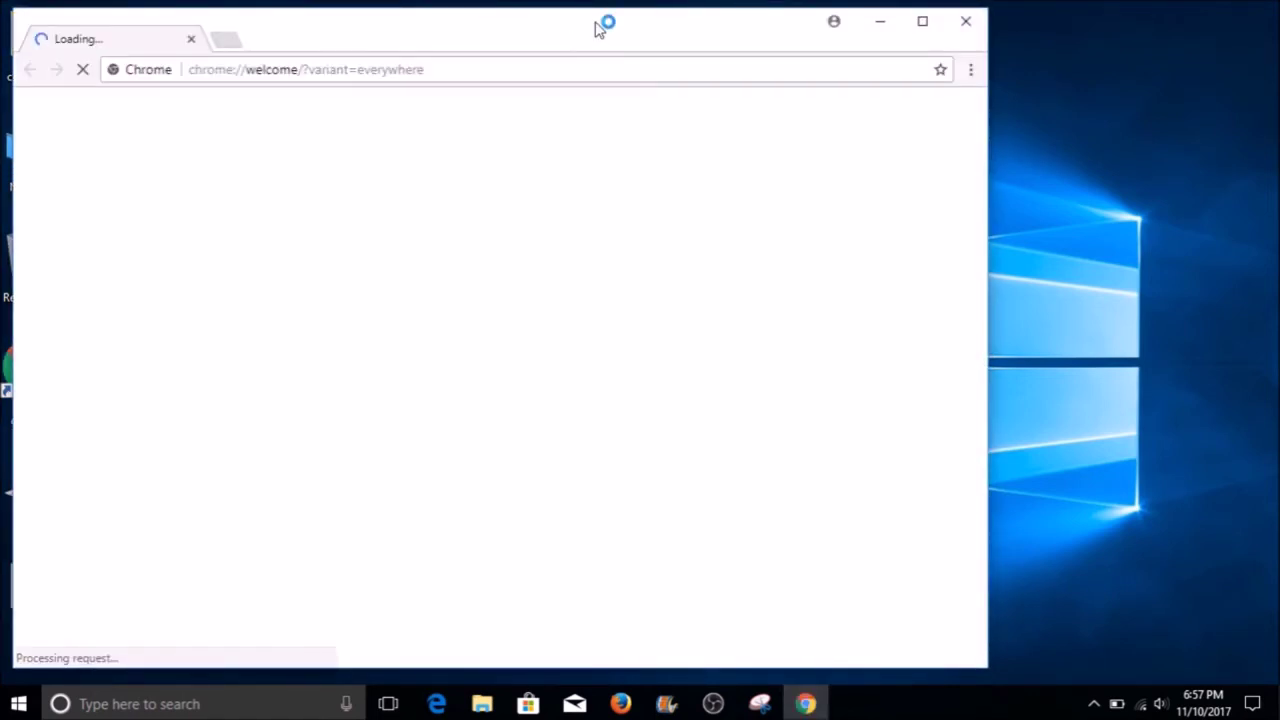
click(489, 66)
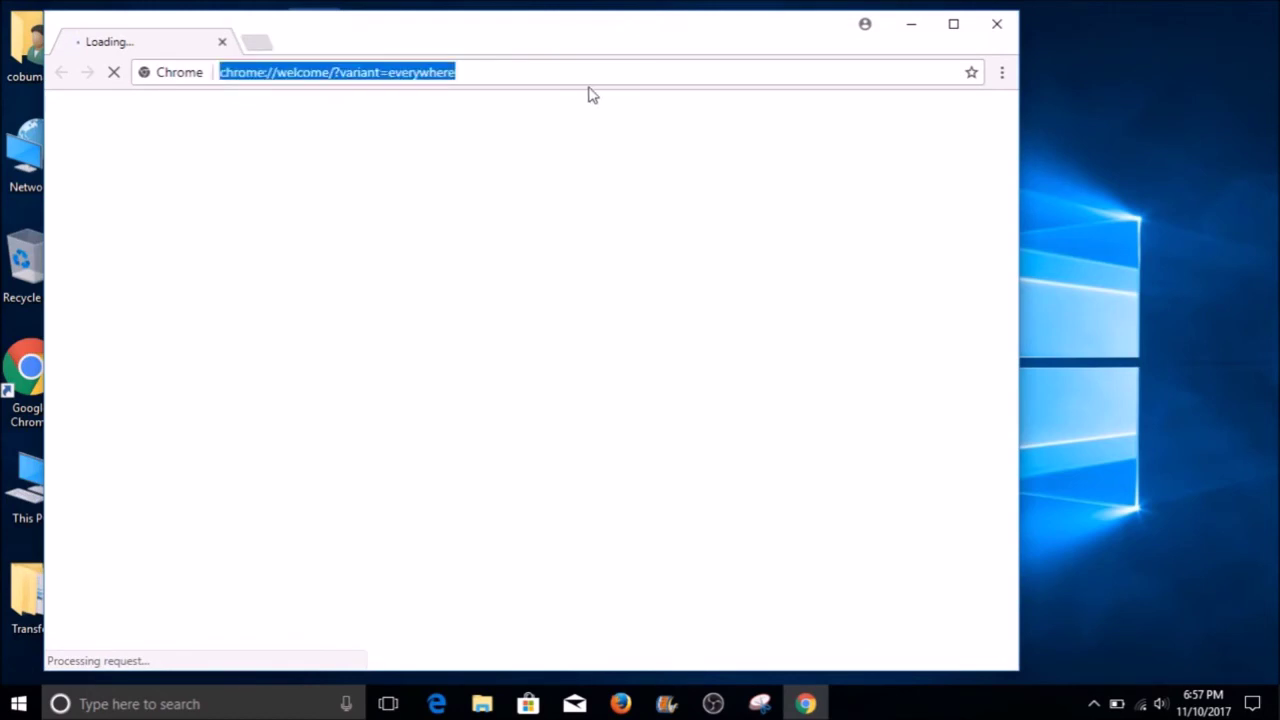
text(yahoo.com)
key(Return)
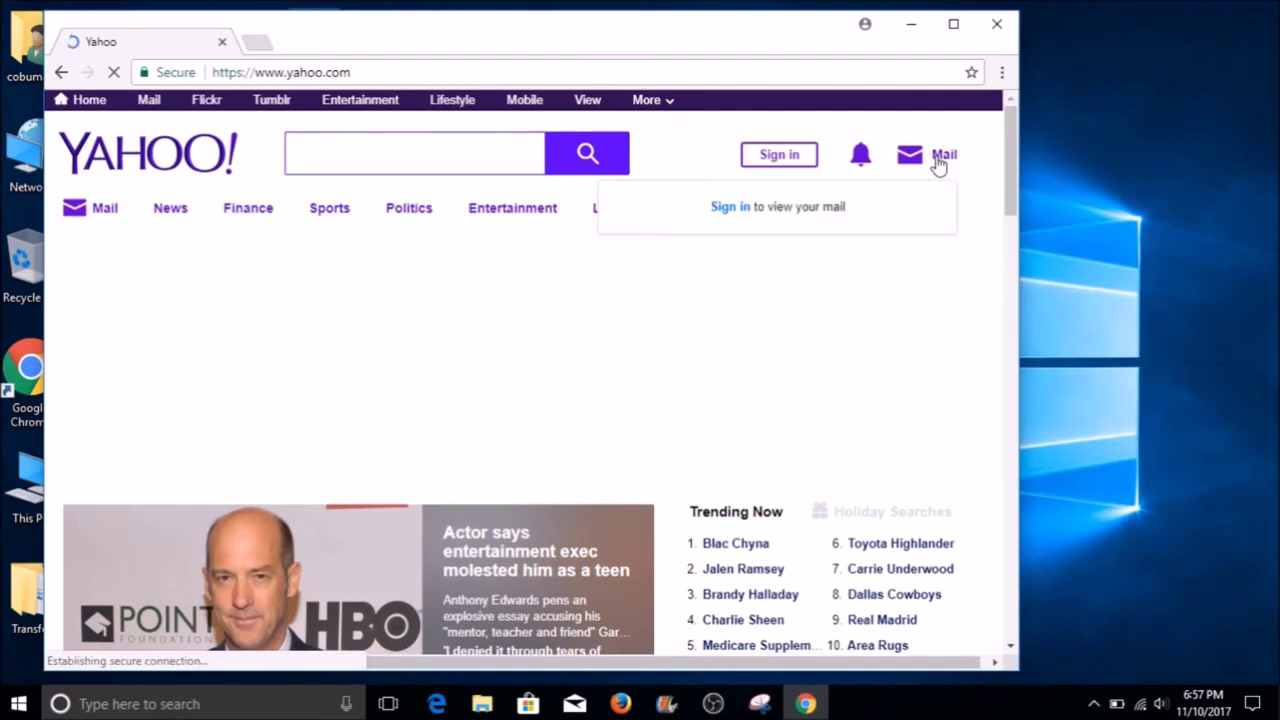
click(938, 160)
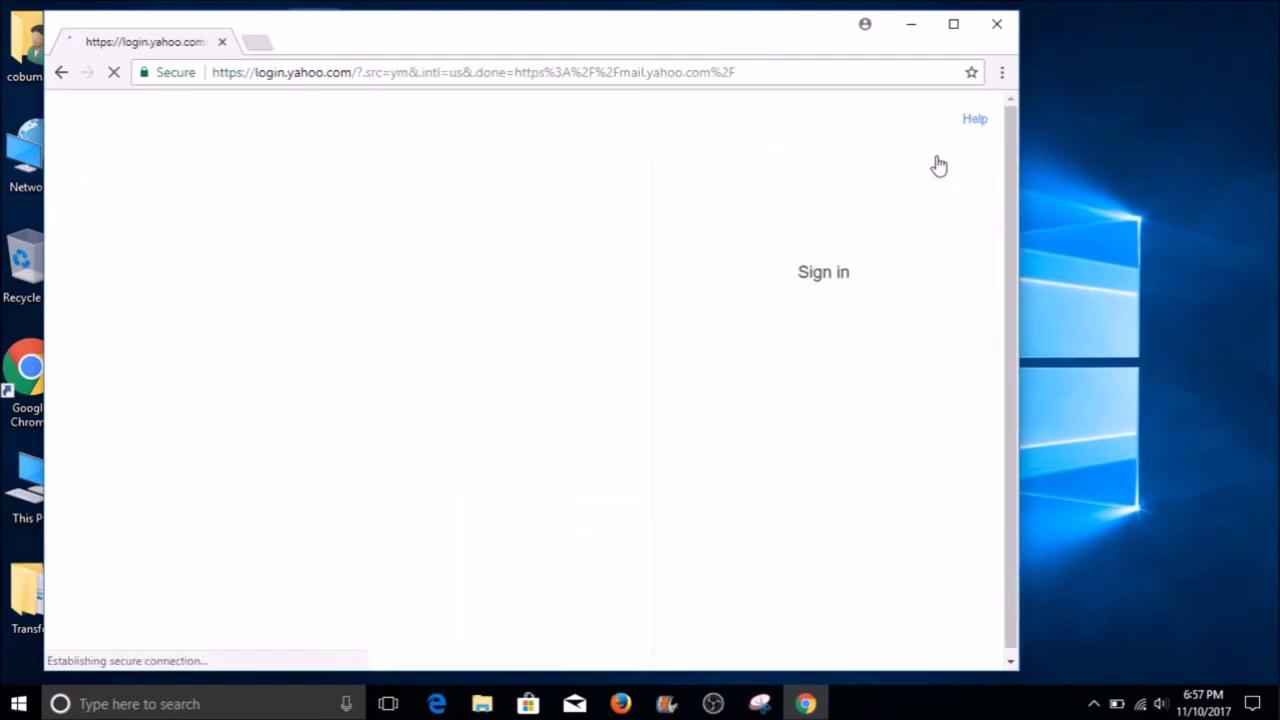
- Add the Yahoo sign-in page to the desktop as a shortcut that opens as a window, and place it beside the Facebook shortcut
click(1001, 75)
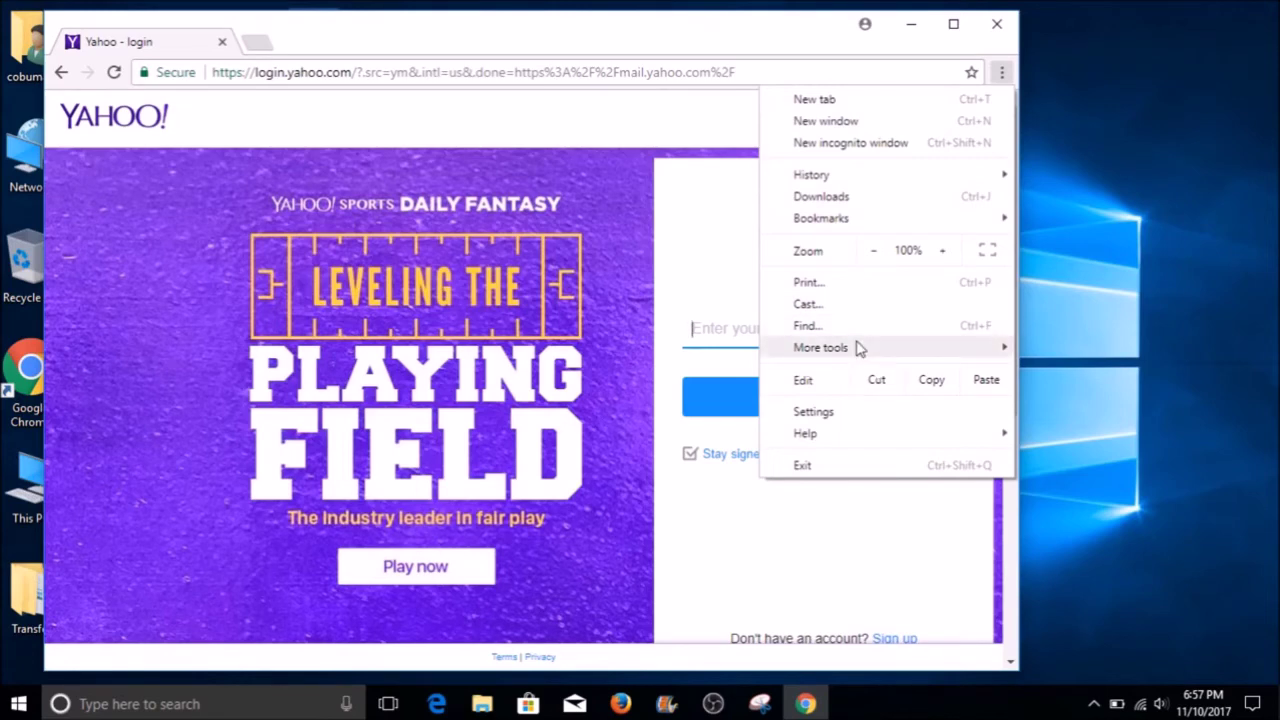
mouse_move(858, 347)
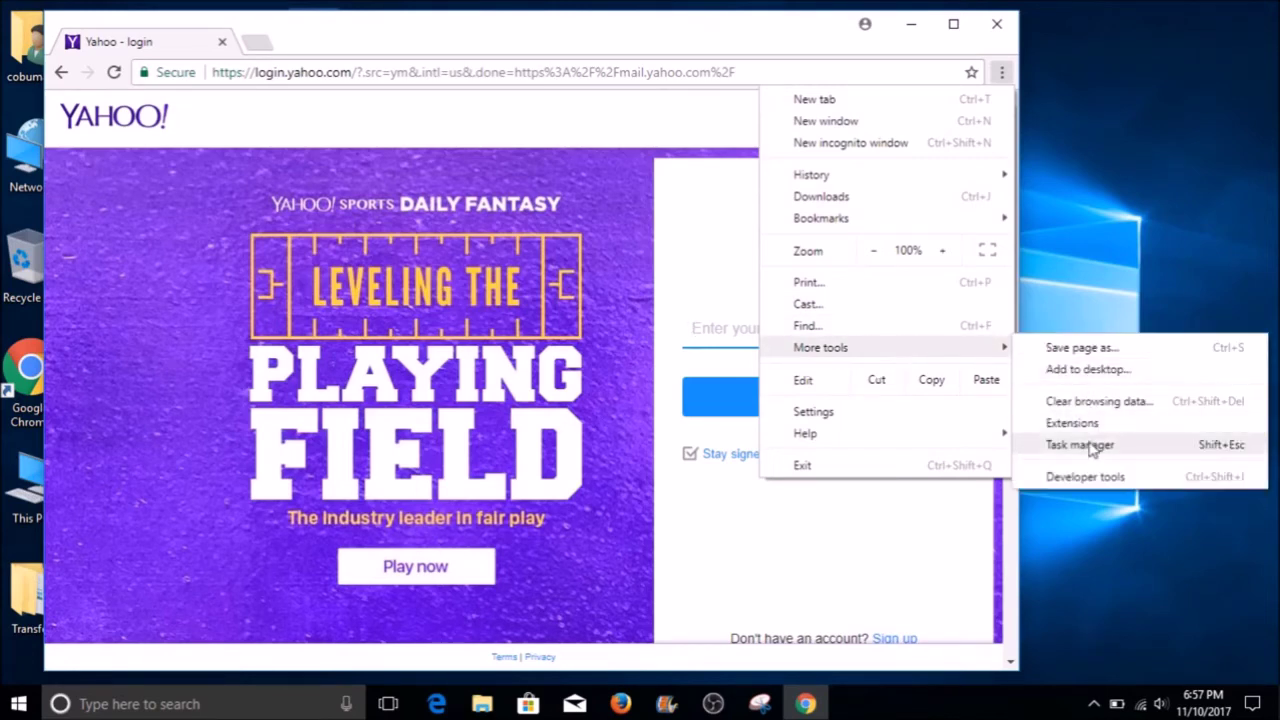
click(1081, 371)
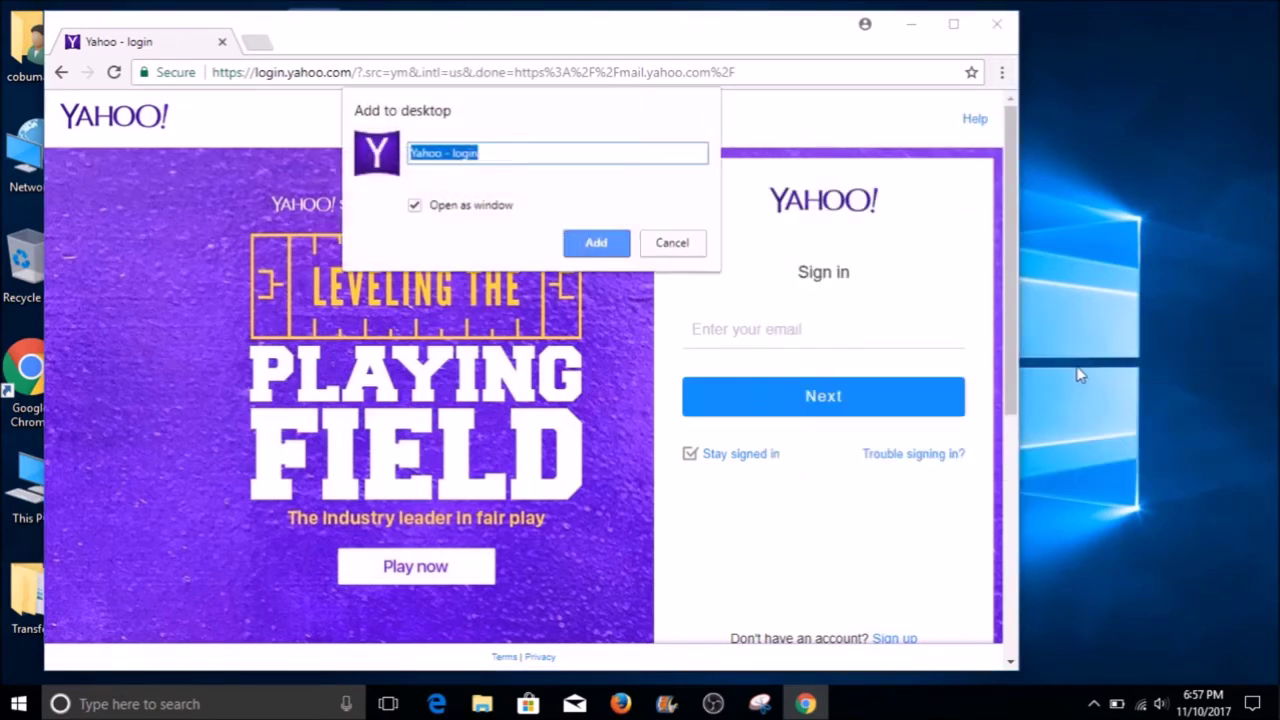
click(595, 245)
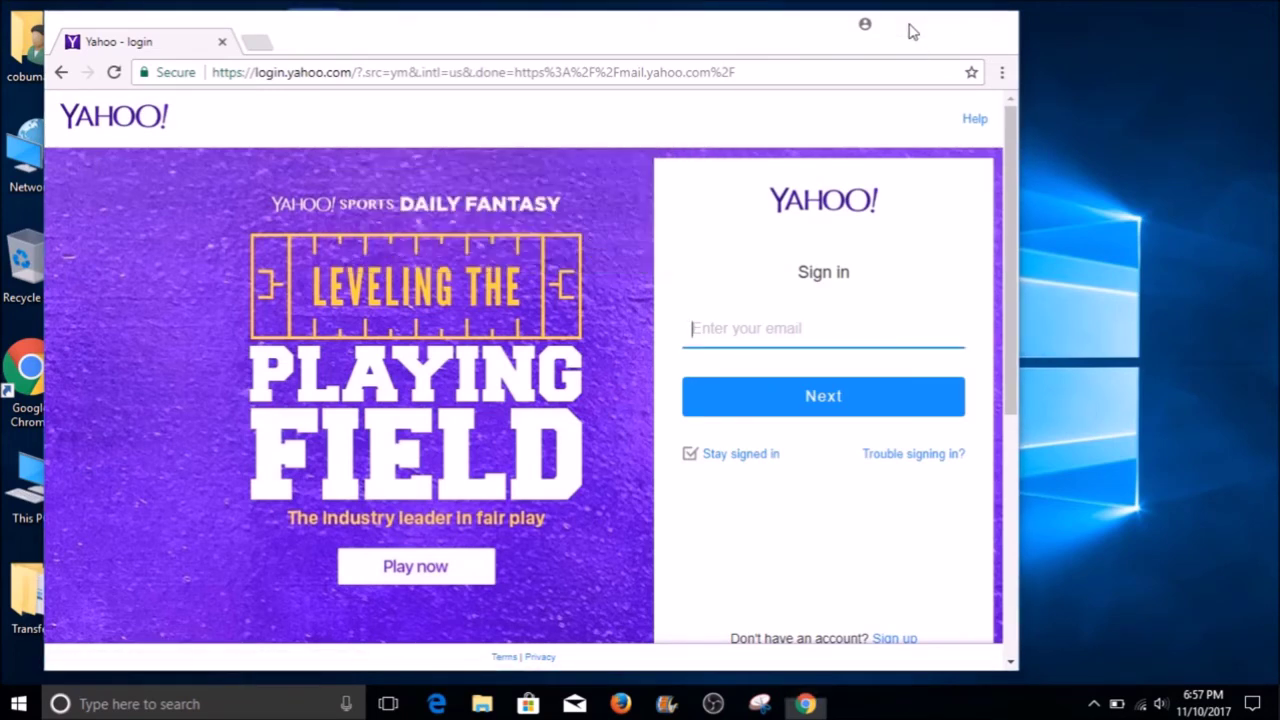
click(912, 32)
drag(190, 262, 385, 45)
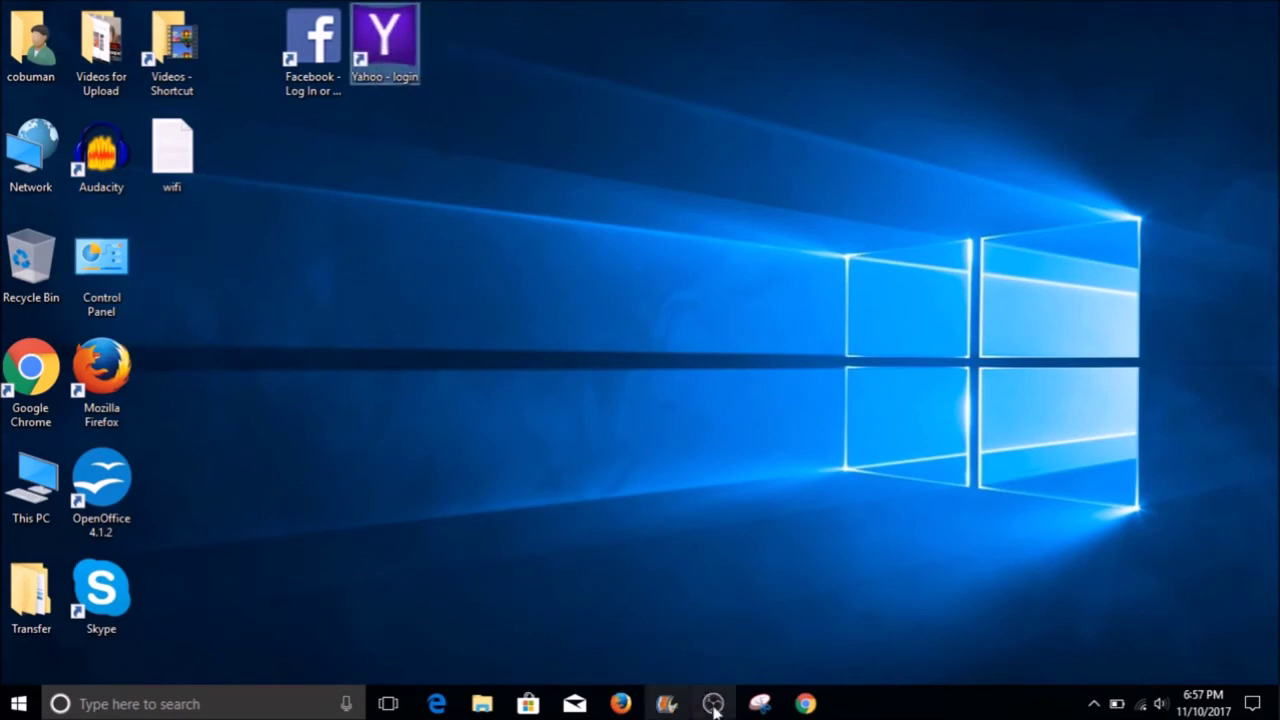
- Return to the Chrome window and go to google.com
click(805, 703)
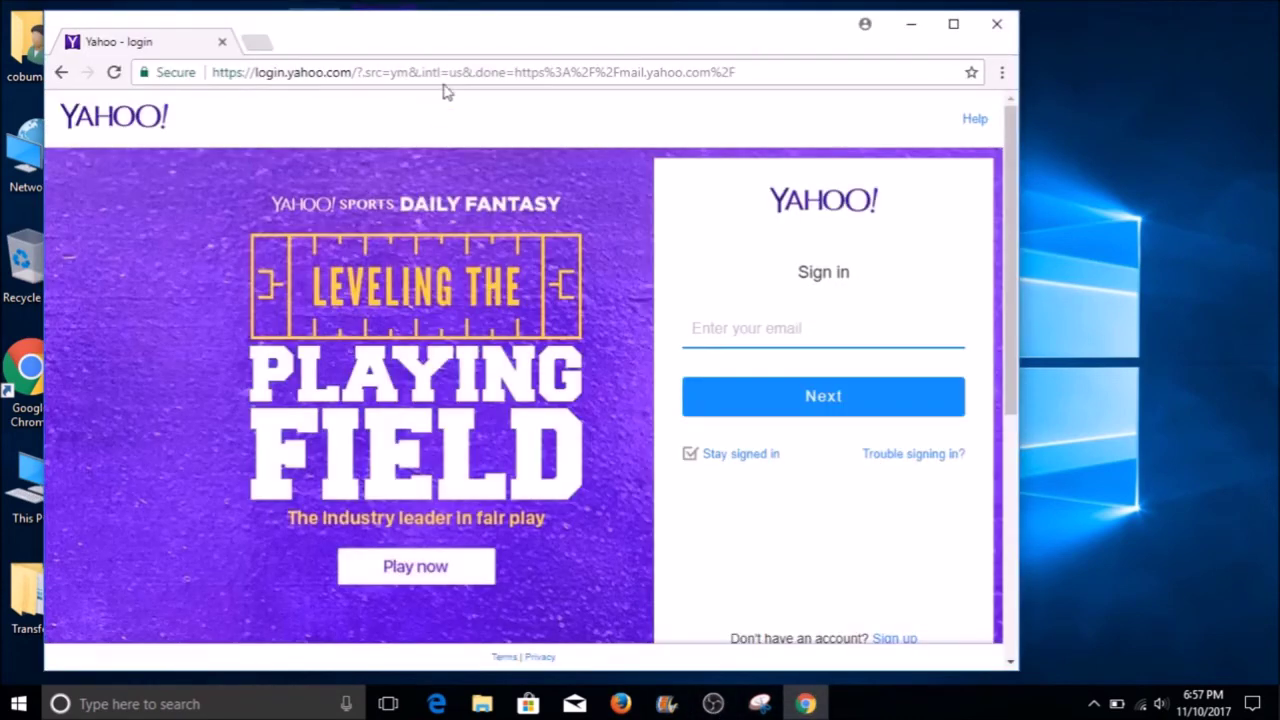
click(445, 72)
text(goog)
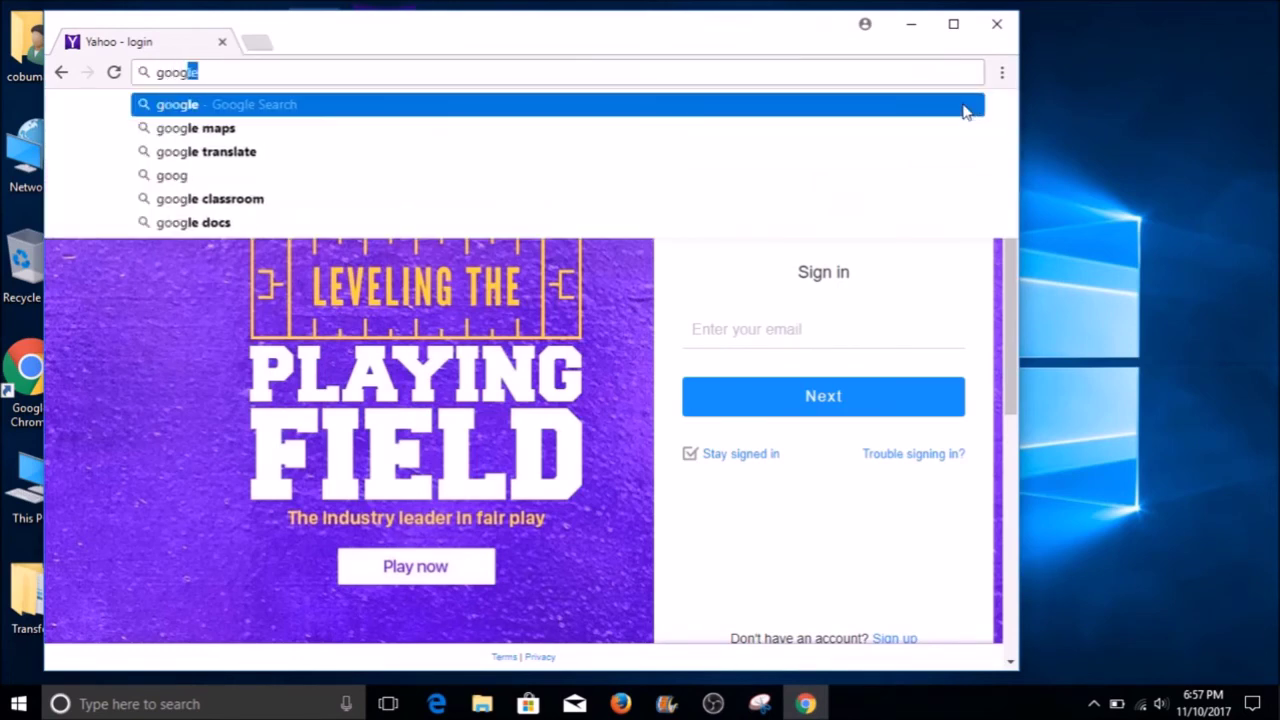
text(le.com)
key(Return)
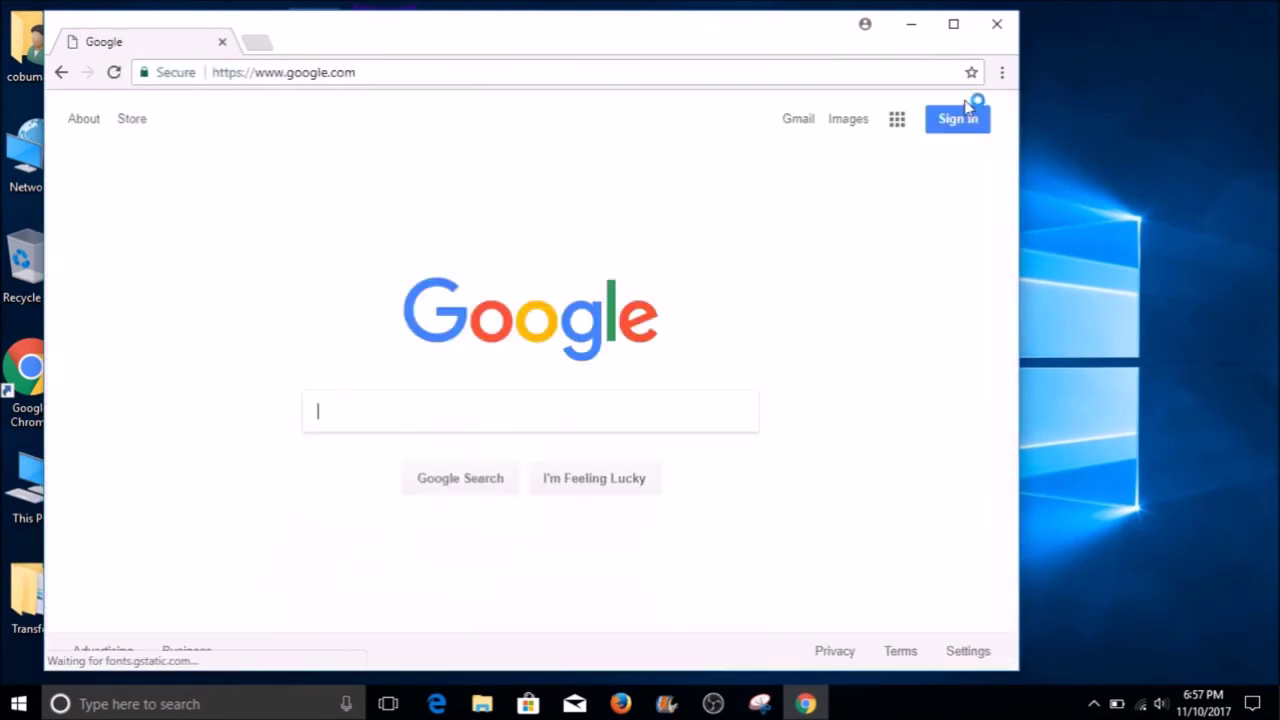
- Open the Gmail sign-in page from the Google homepage and add it to the desktop as a shortcut
click(802, 122)
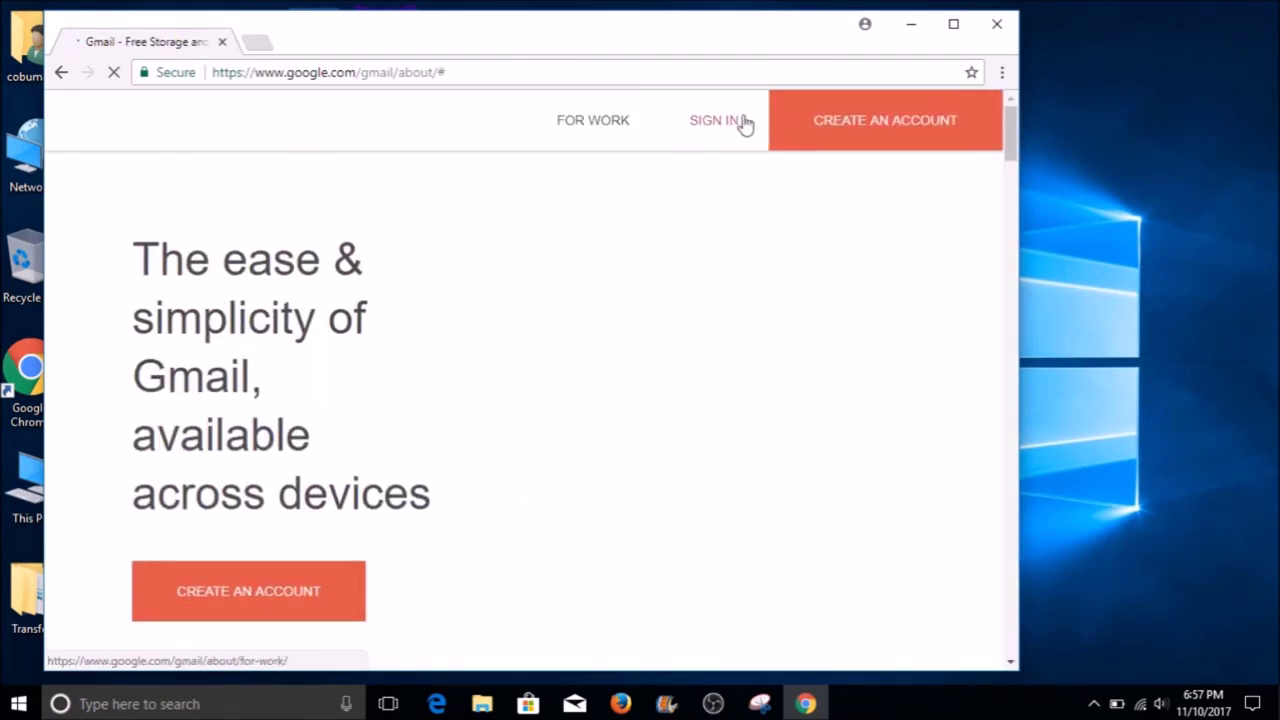
click(722, 132)
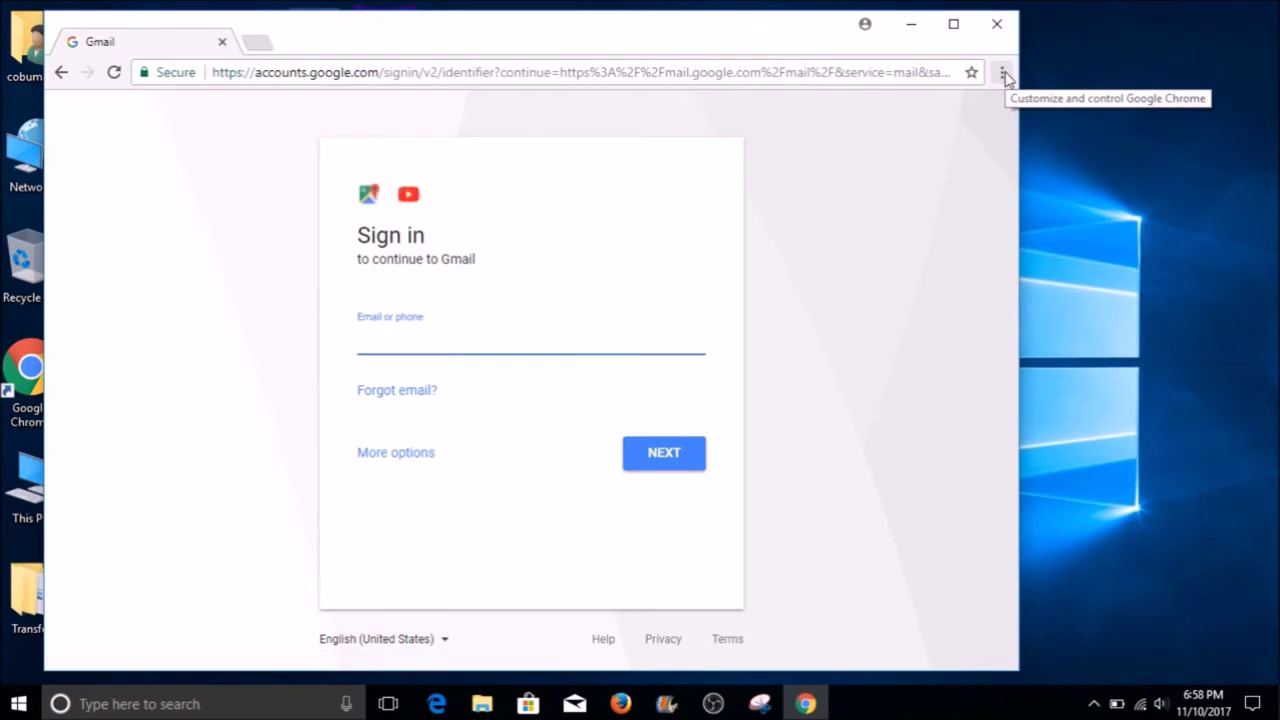
click(1002, 74)
mouse_move(890, 350)
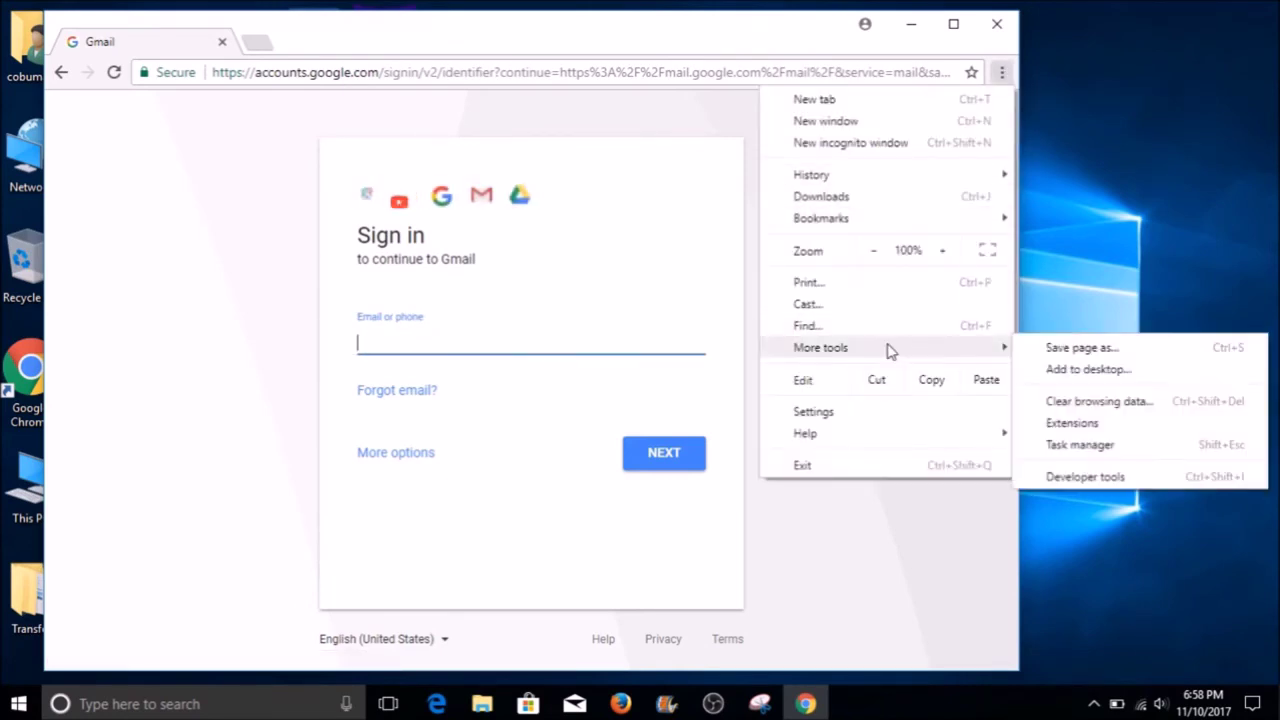
click(1085, 370)
click(591, 244)
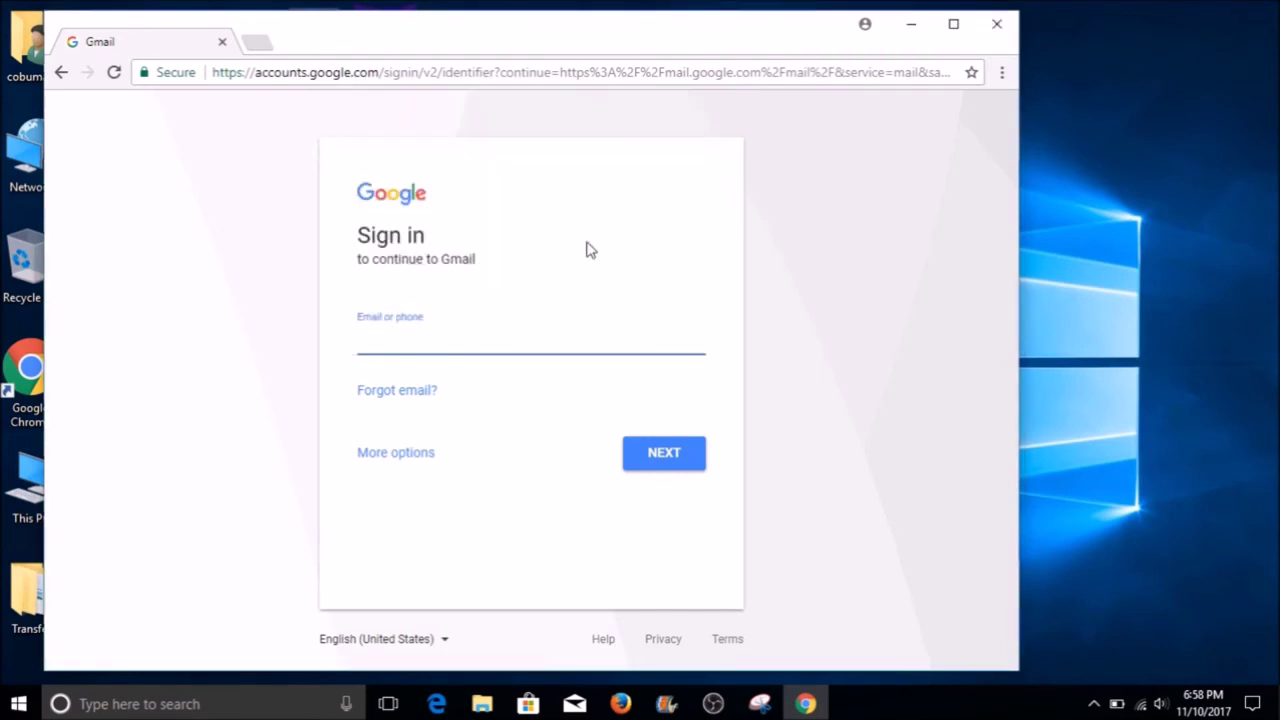
- Go to youtube.com and add the site to the desktop as a YouTube shortcut that opens as a window
click(520, 72)
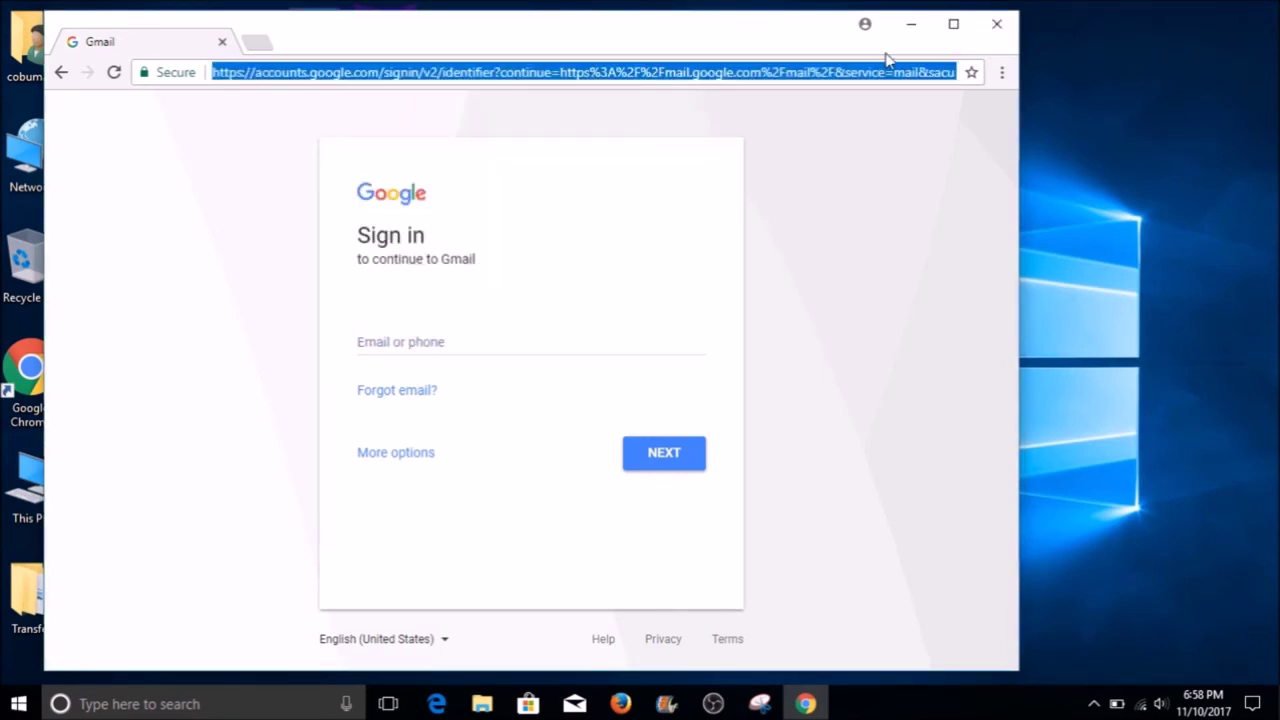
text(youtube.com)
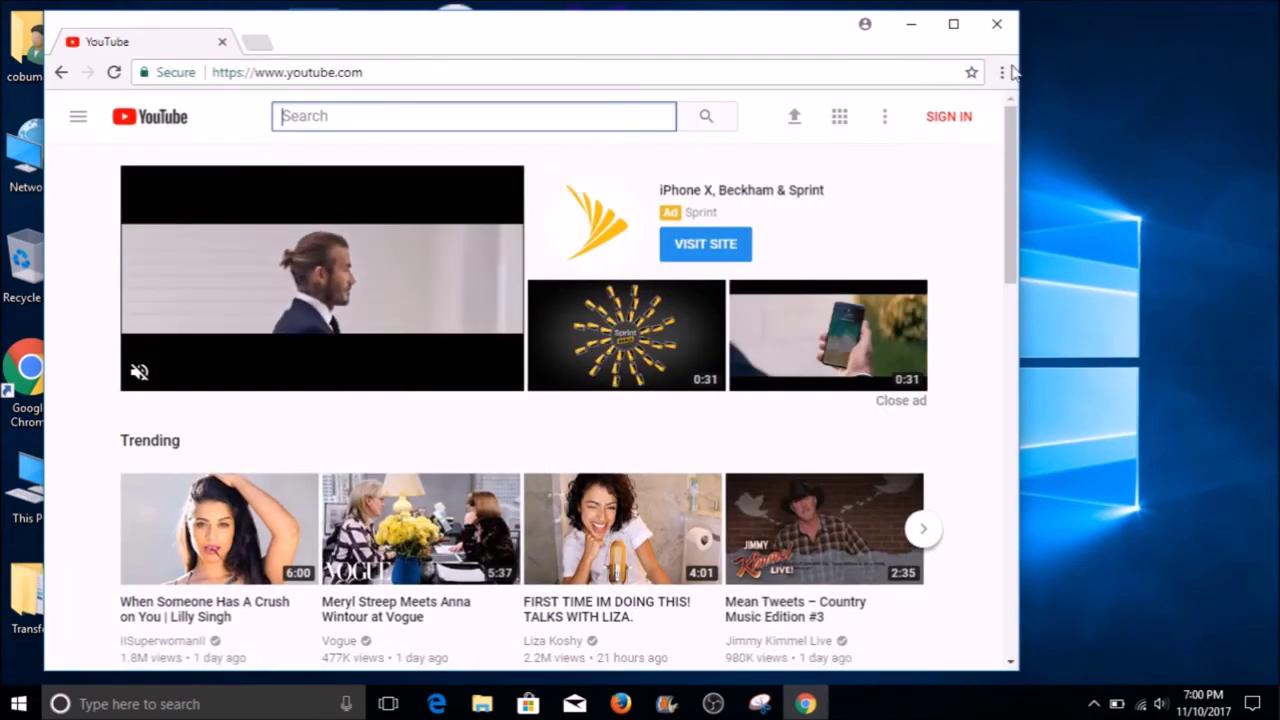
click(1001, 74)
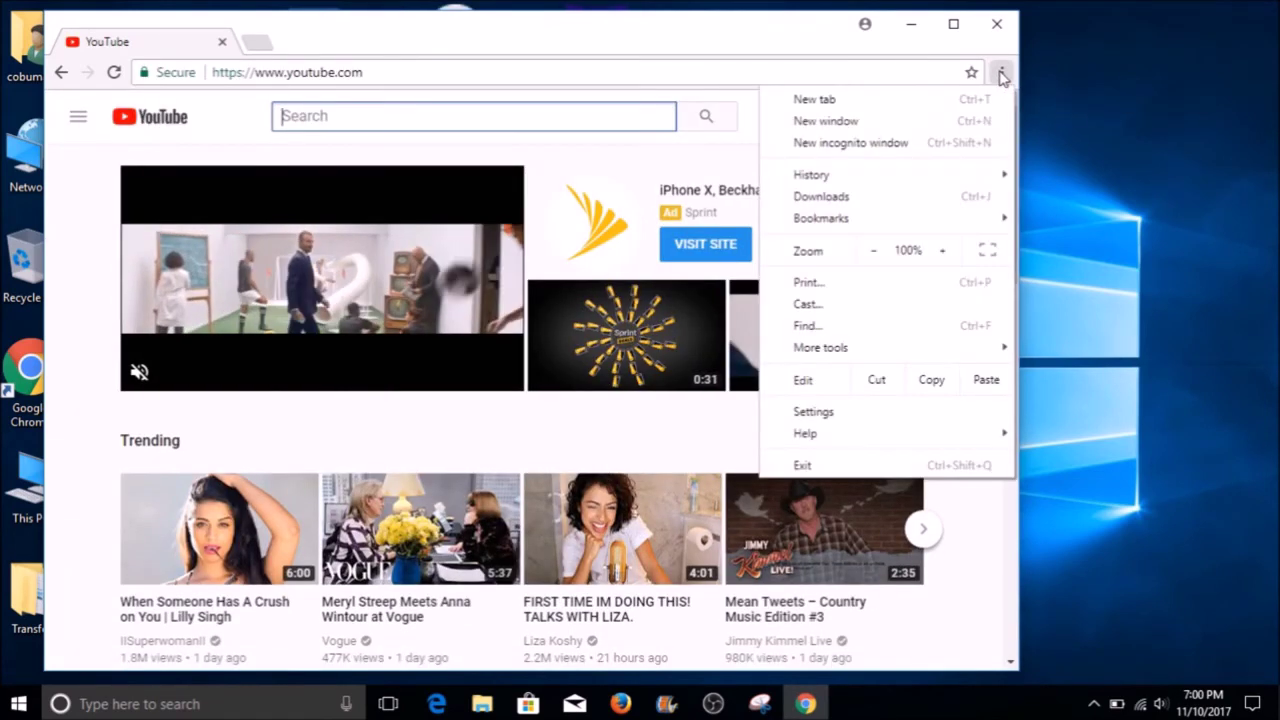
mouse_move(1000, 347)
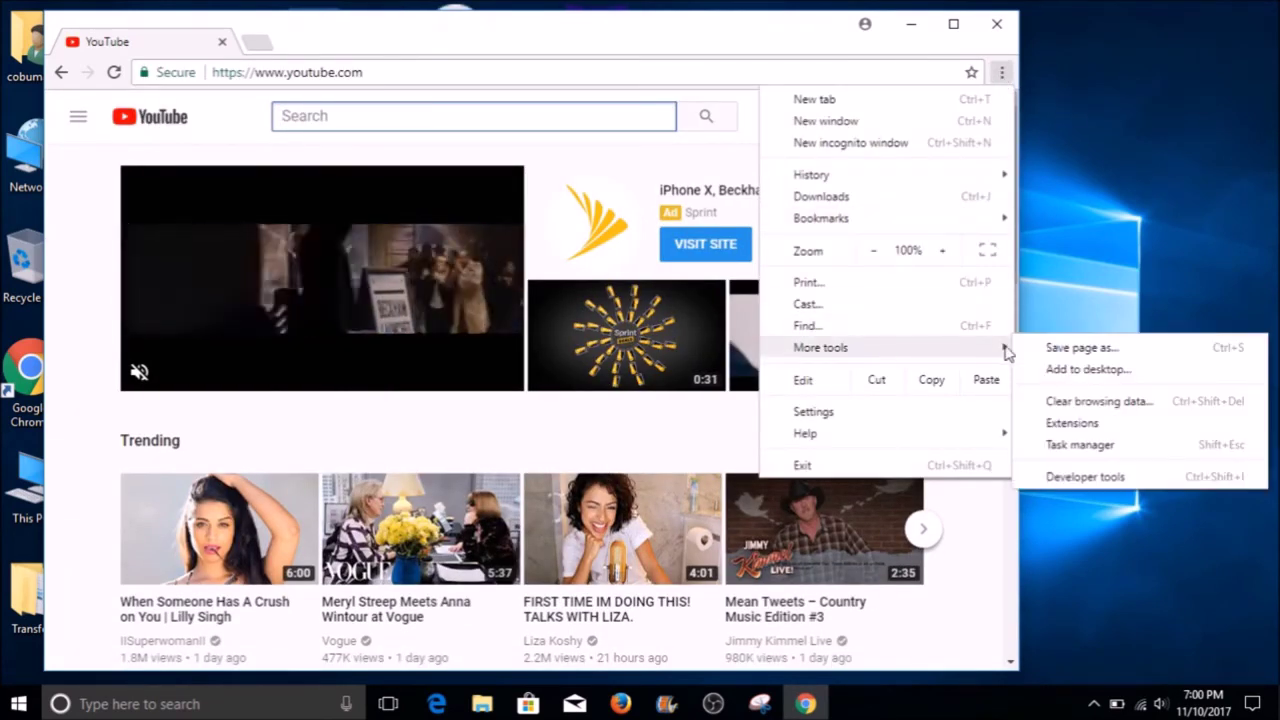
click(1065, 370)
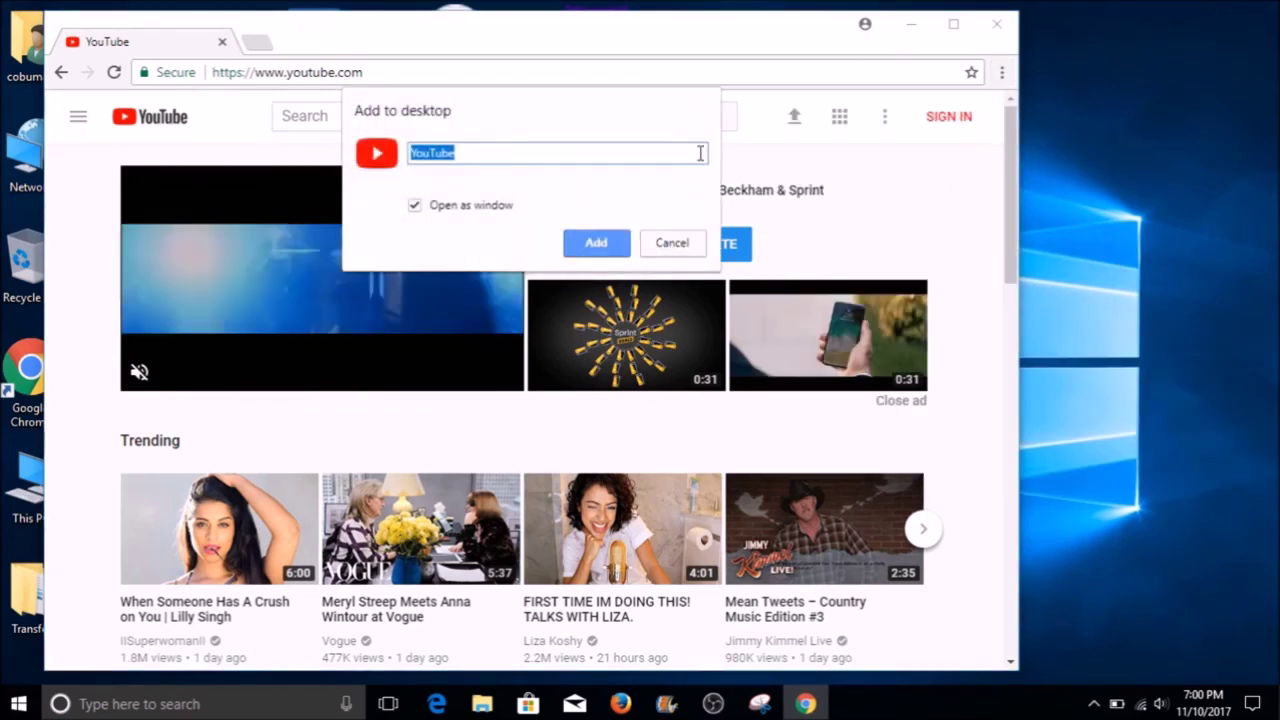
click(604, 245)
- Minimize the browser, place the YouTube shortcut beside the Yahoo one on the desktop, and test it before closing its window
click(910, 23)
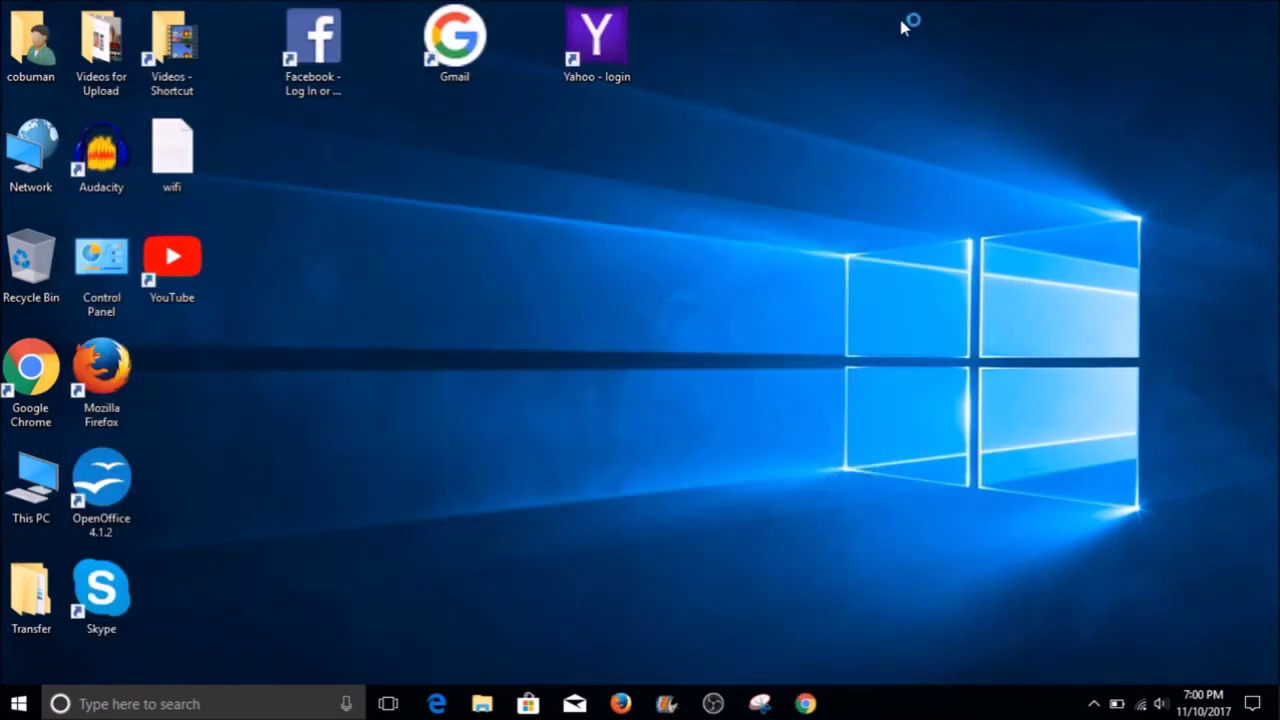
drag(187, 291, 722, 40)
double_click(722, 40)
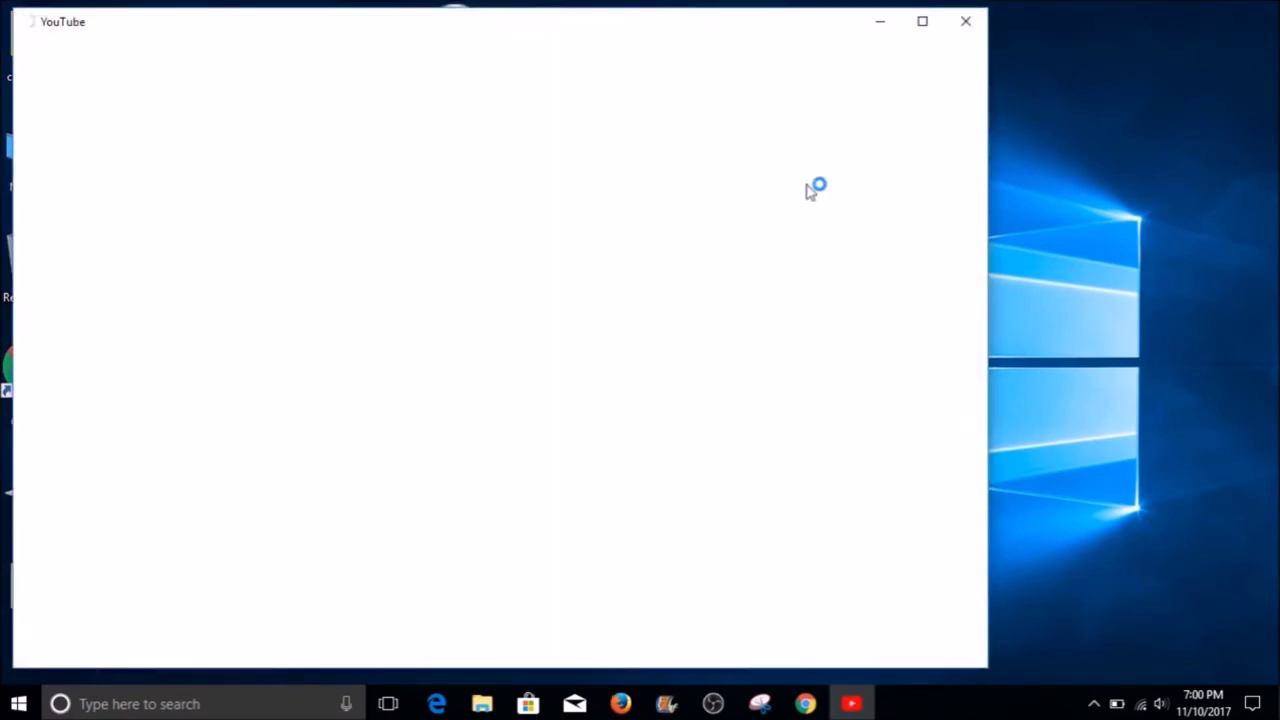
click(963, 22)
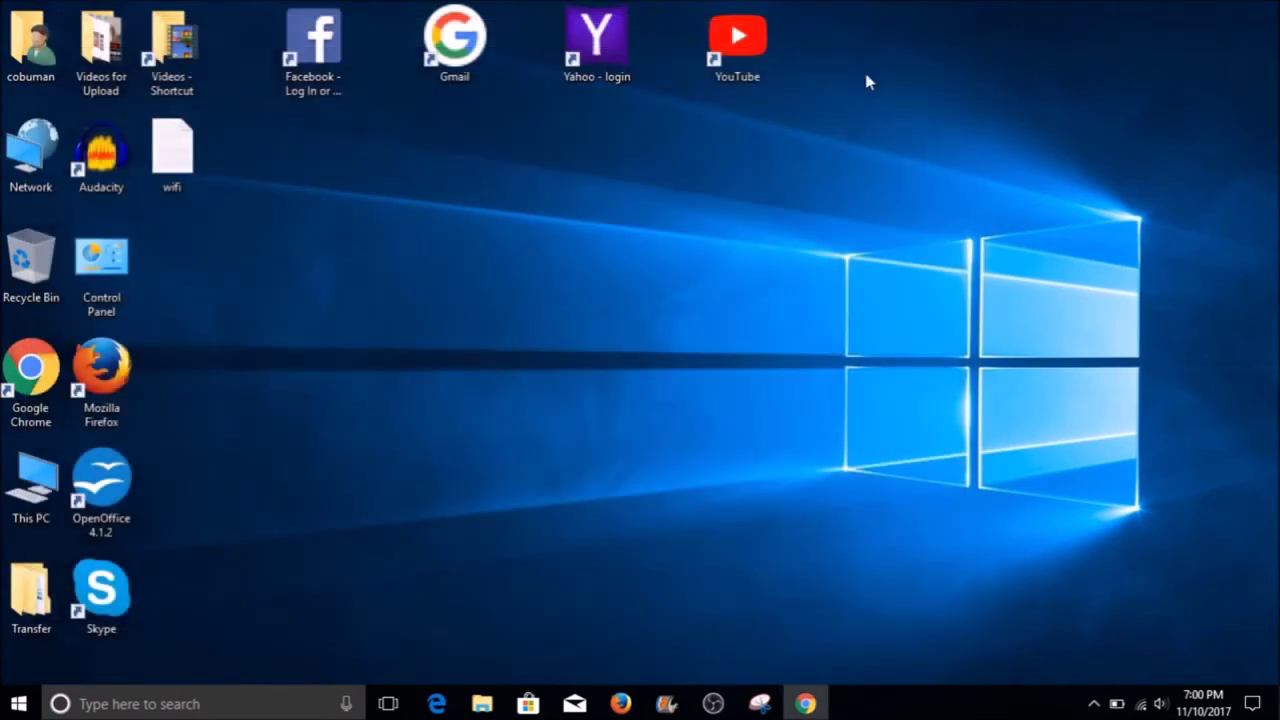
right_click(417, 278)
mouse_move(525, 462)
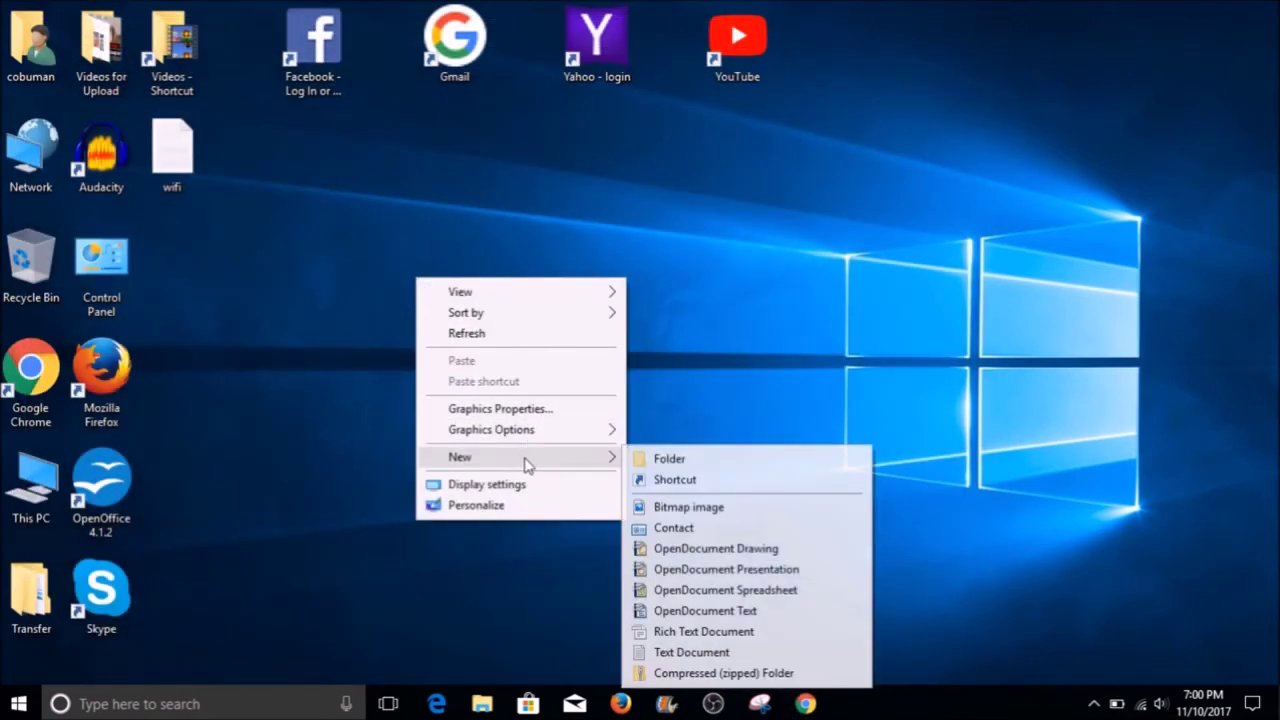
click(686, 480)
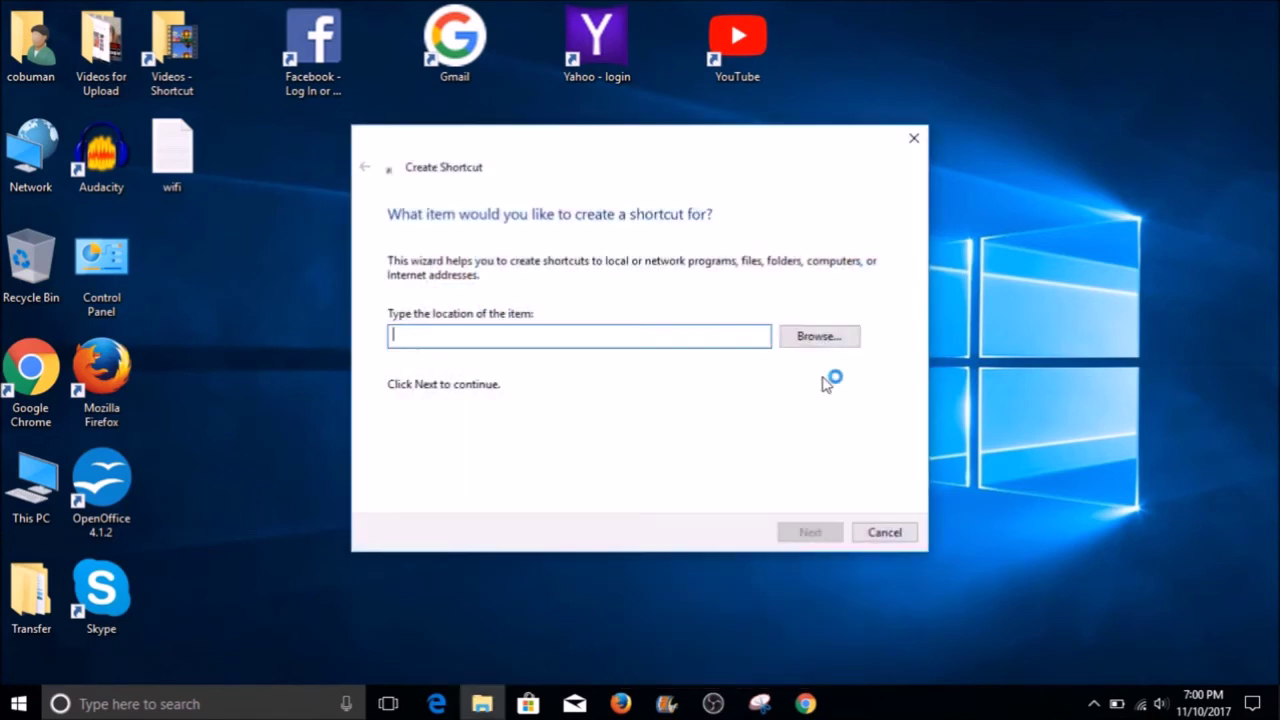
text(http:/)
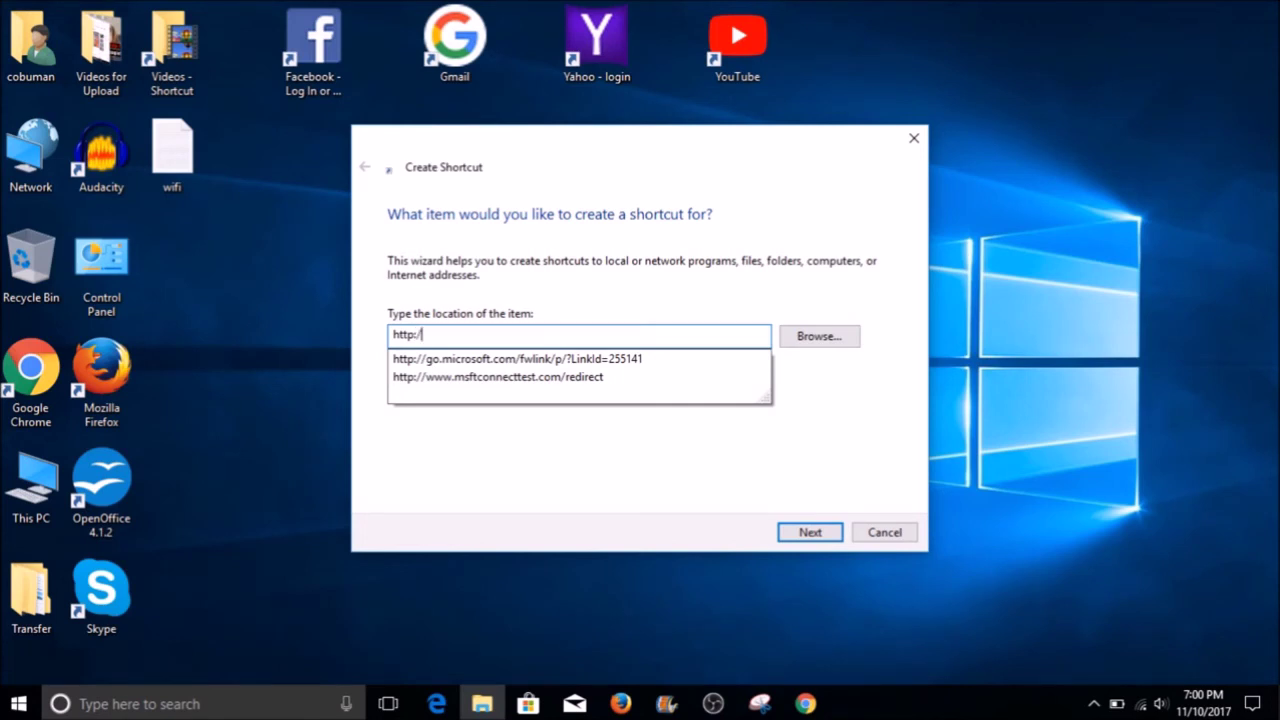
text(/youtube.com)
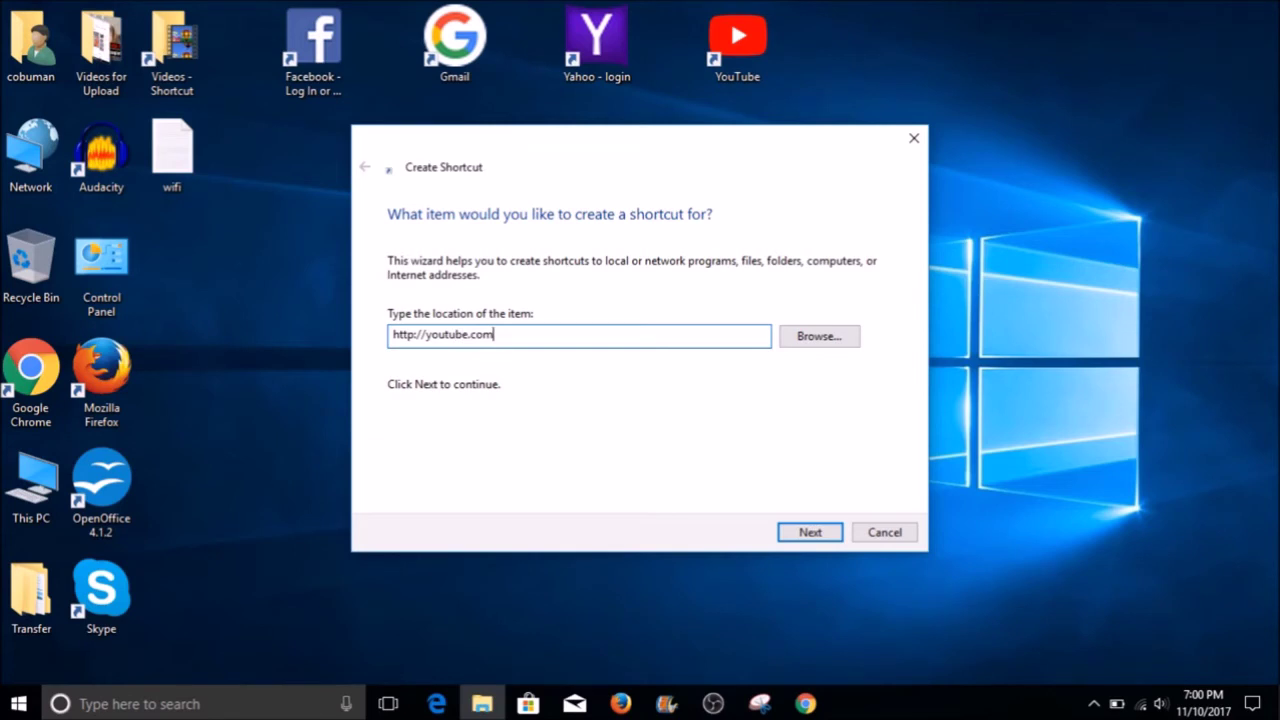
click(800, 533)
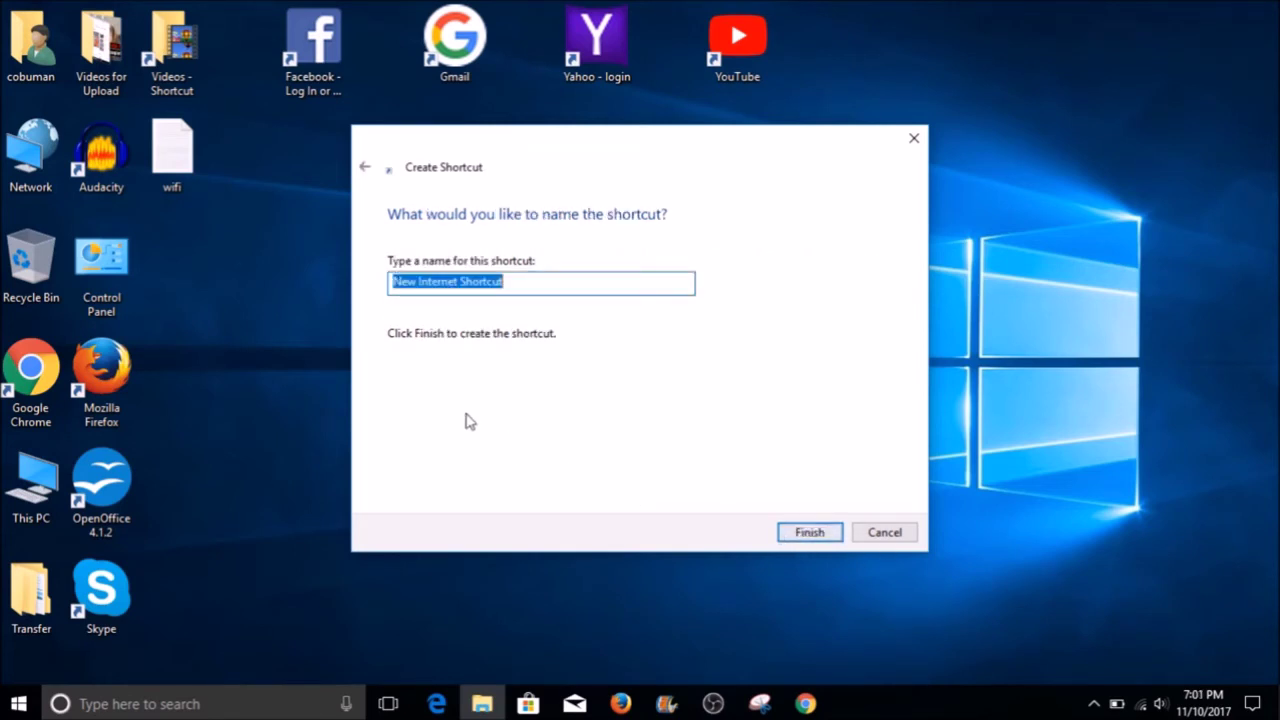
text(Youtube)
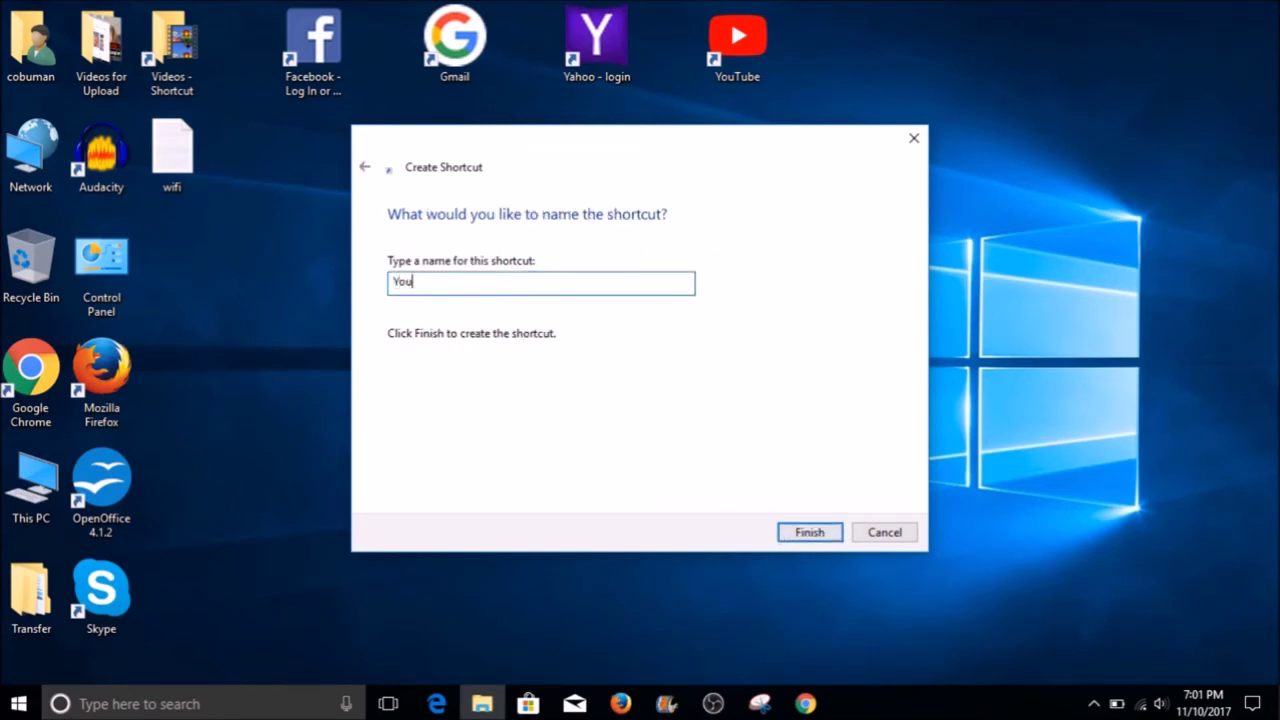
click(806, 536)
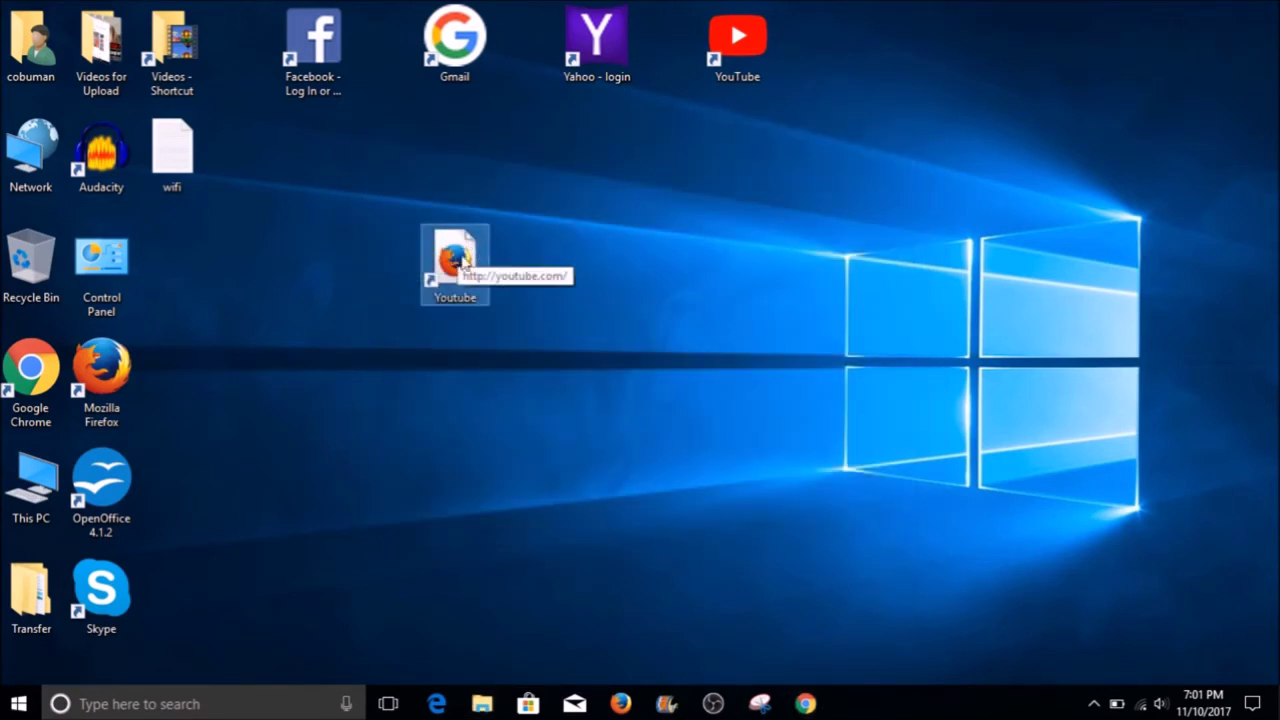
- Test the wizard-made Youtube shortcut by opening it in a browser, and delete that shortcut from the desktop
double_click(457, 259)
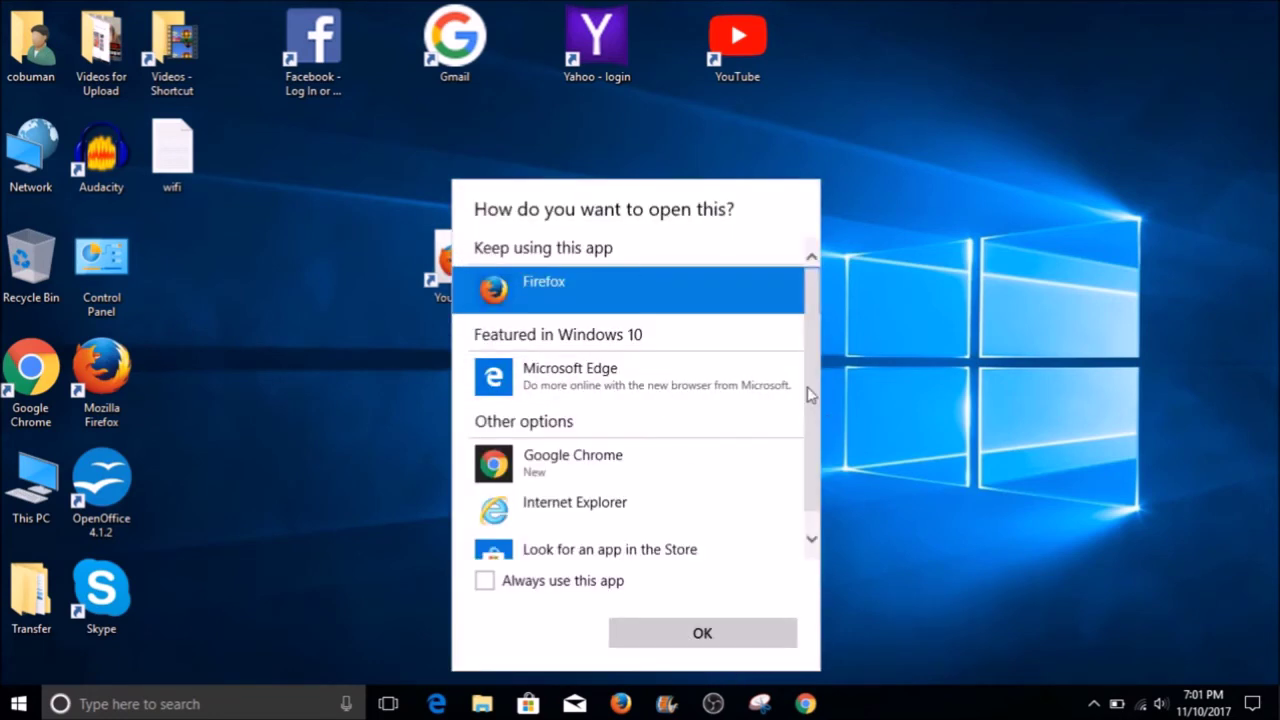
scroll(808, 395, down, 1)
click(697, 628)
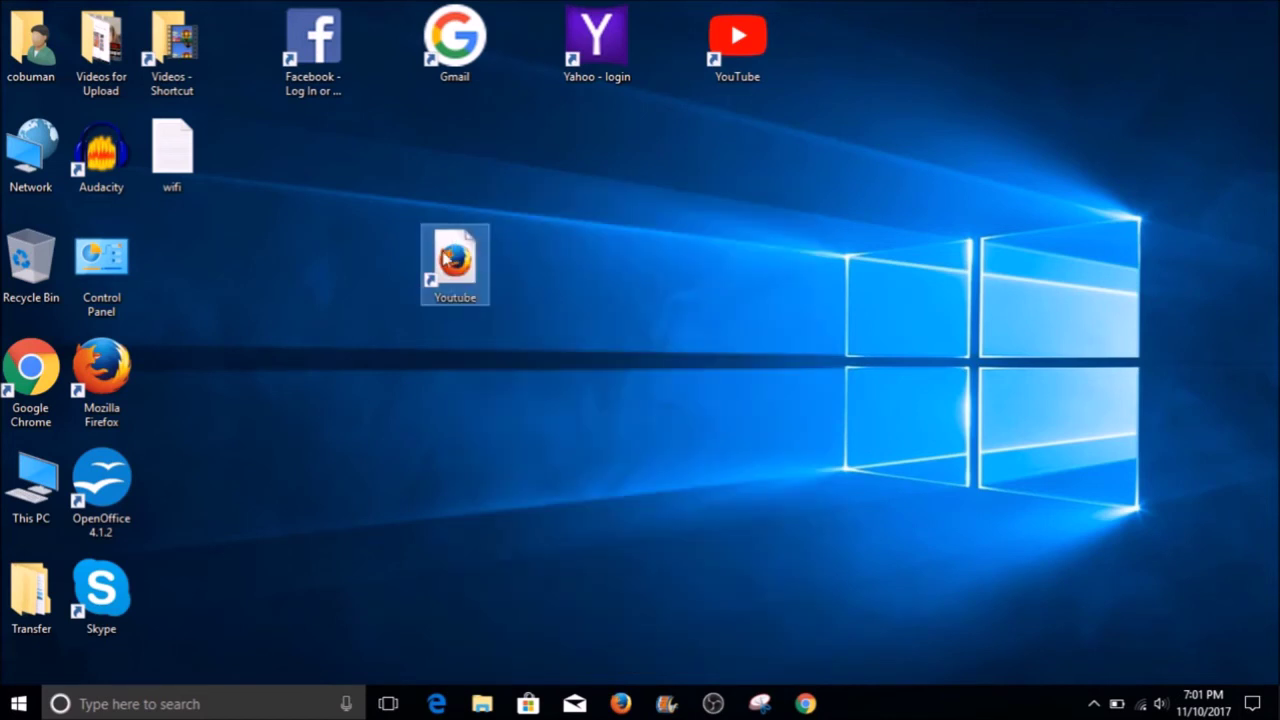
right_click(445, 258)
click(509, 434)
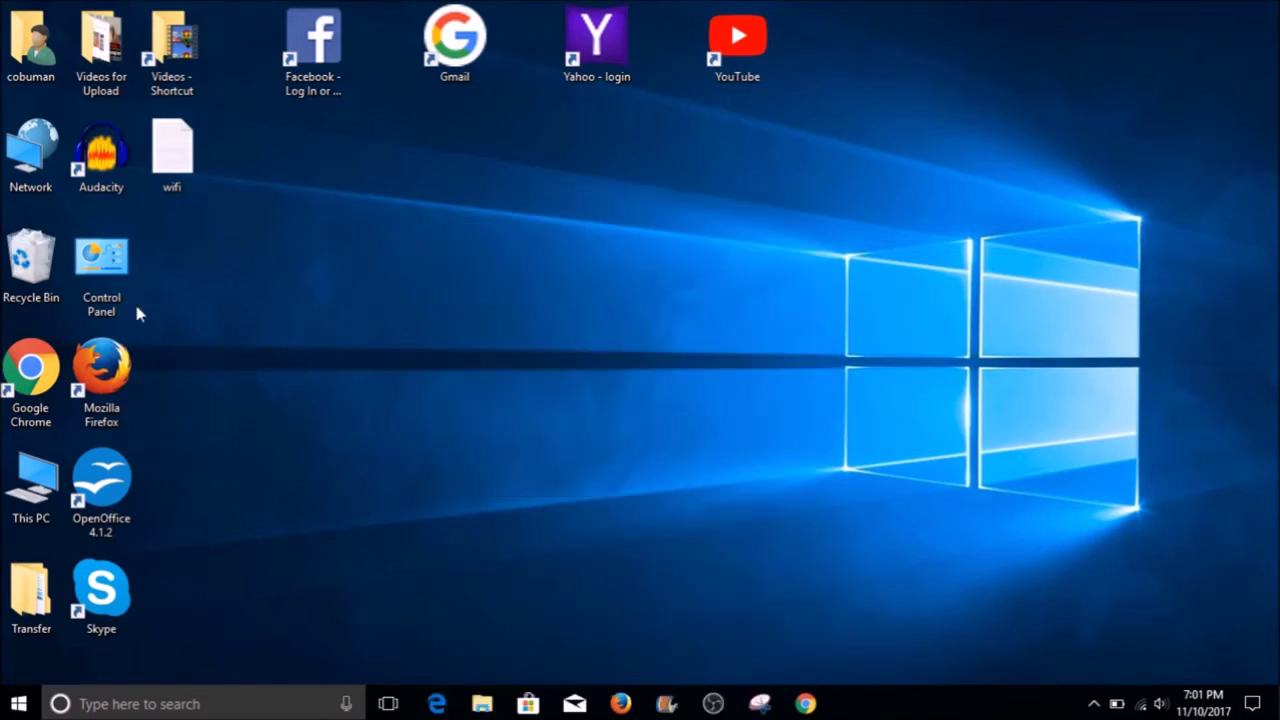
drag(308, 123, 824, 20)
click(824, 20)
drag(276, 138, 826, 64)
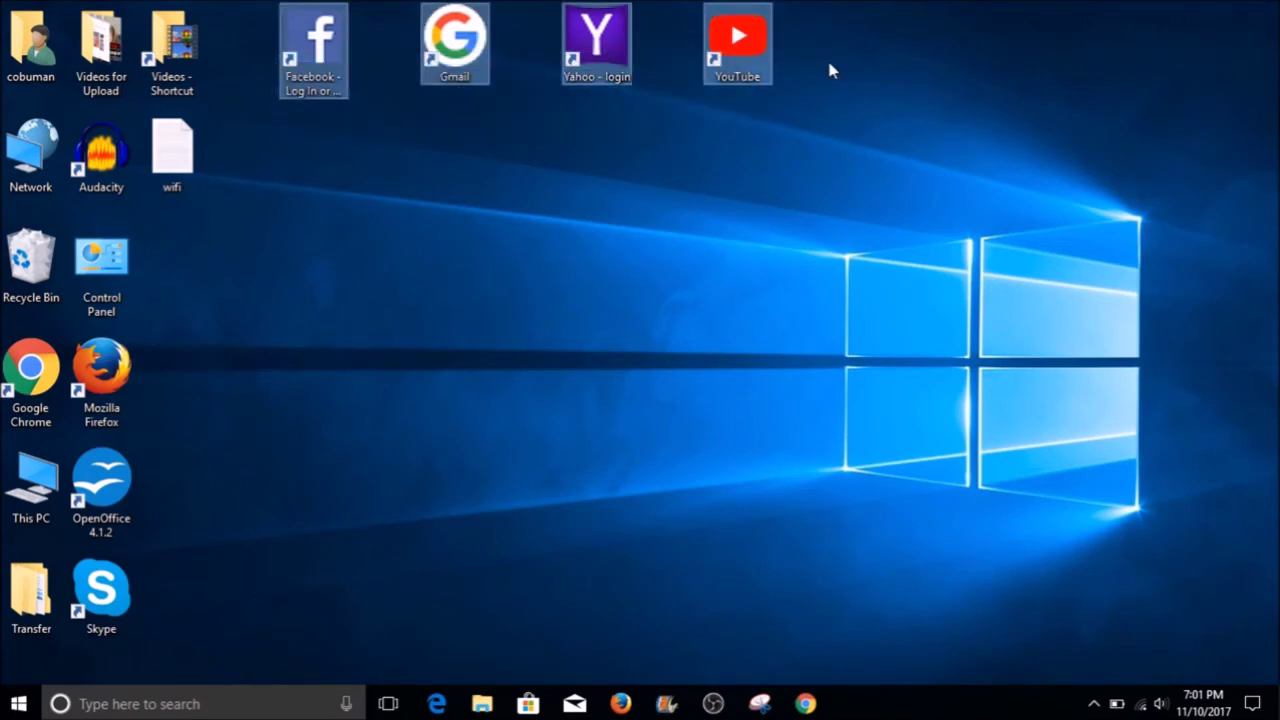
click(828, 70)
drag(271, 141, 780, 46)
click(586, 215)
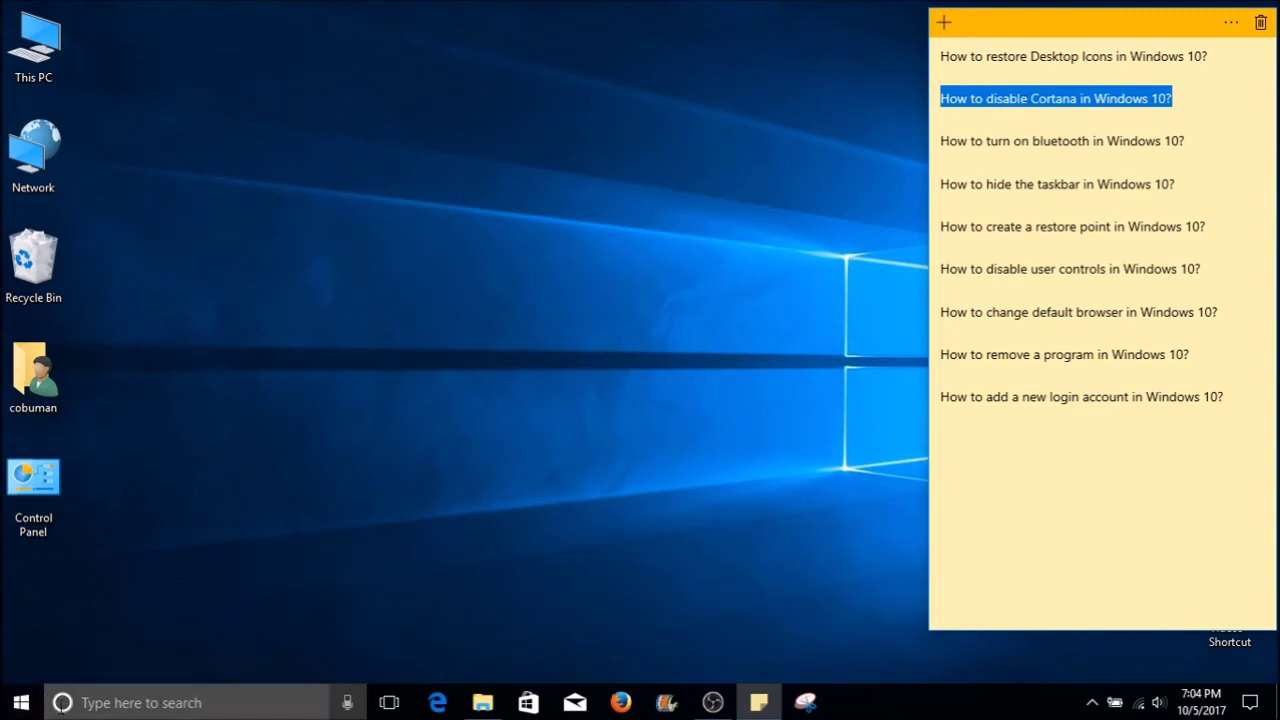
- Open the Cortana settings and turn off the Hey Cortana response
click(22, 706)
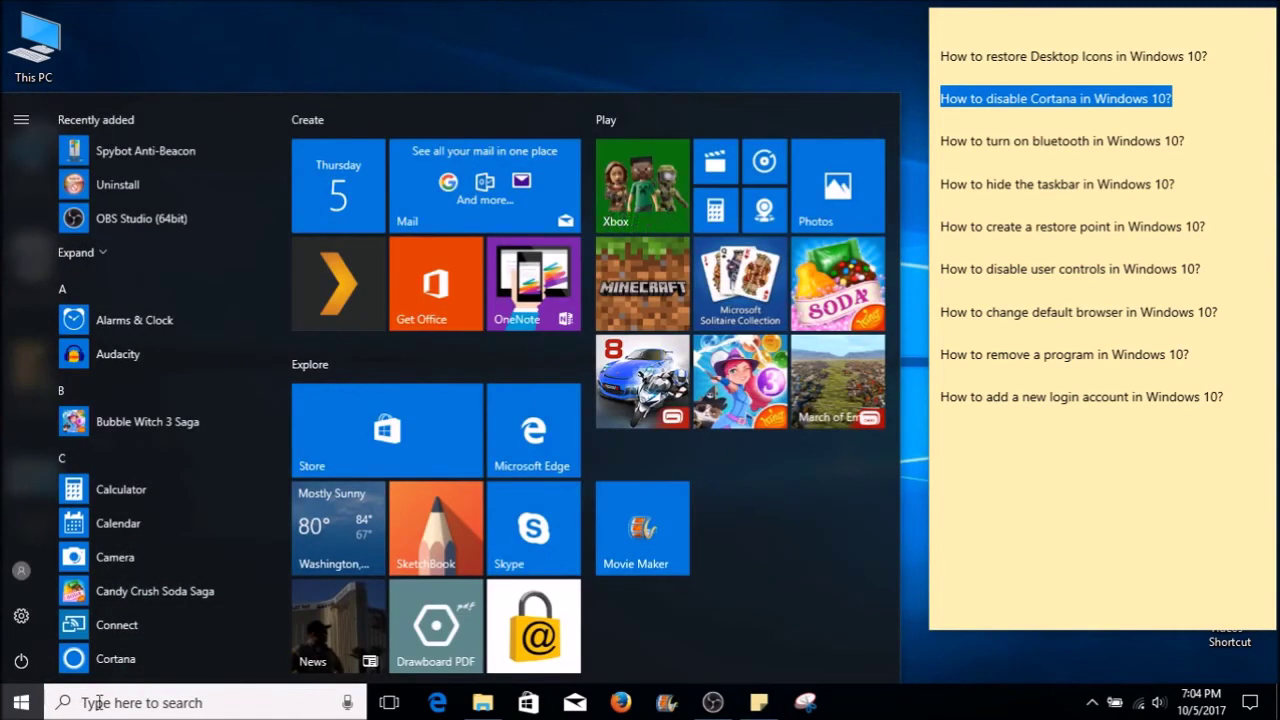
click(99, 703)
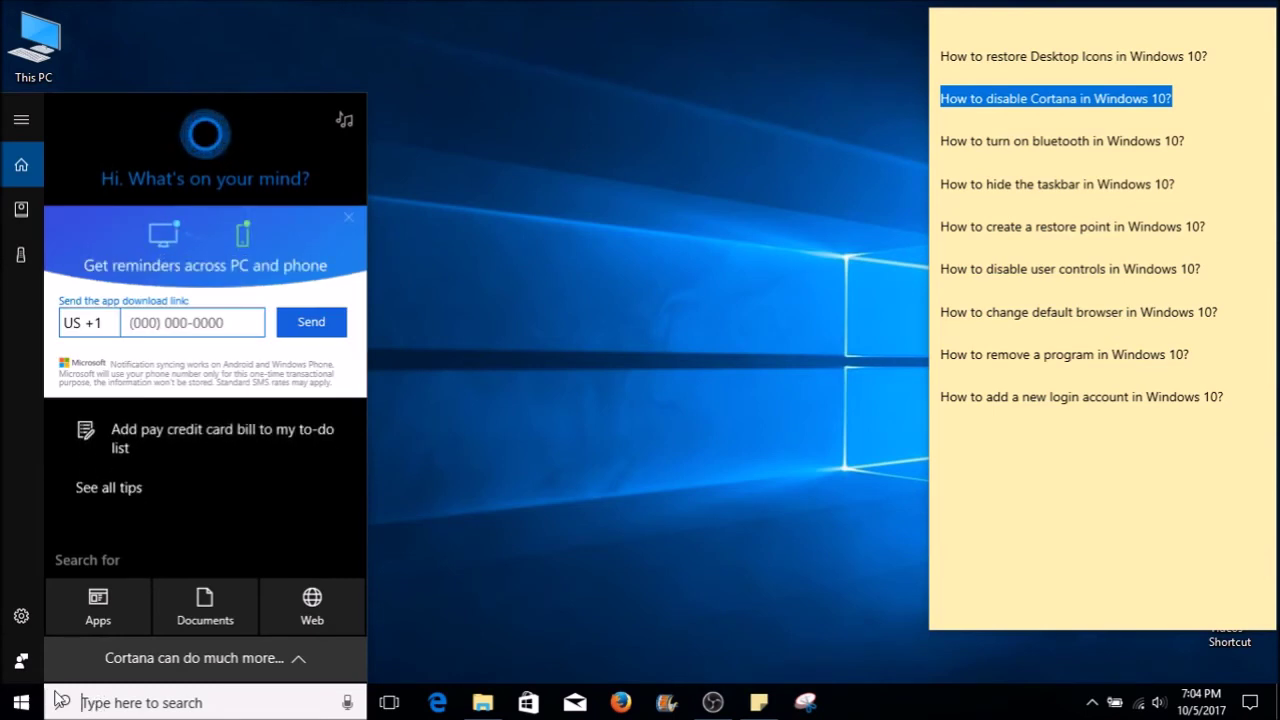
click(21, 617)
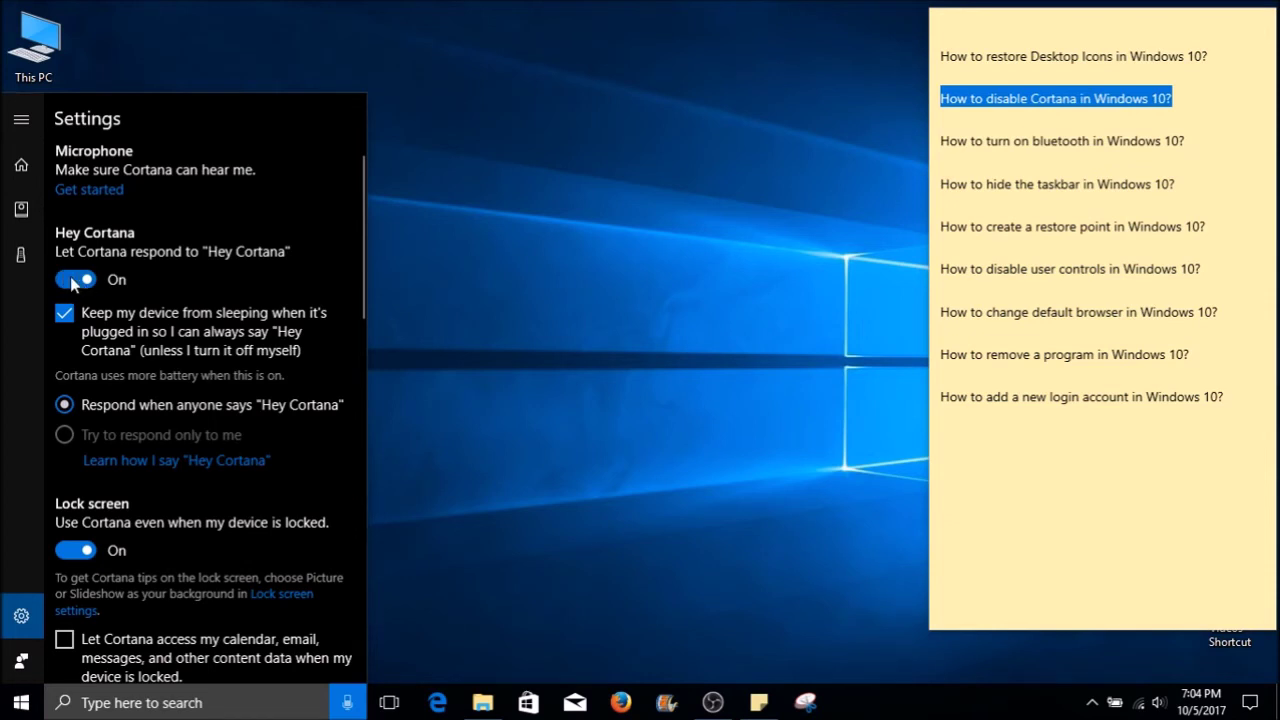
click(73, 281)
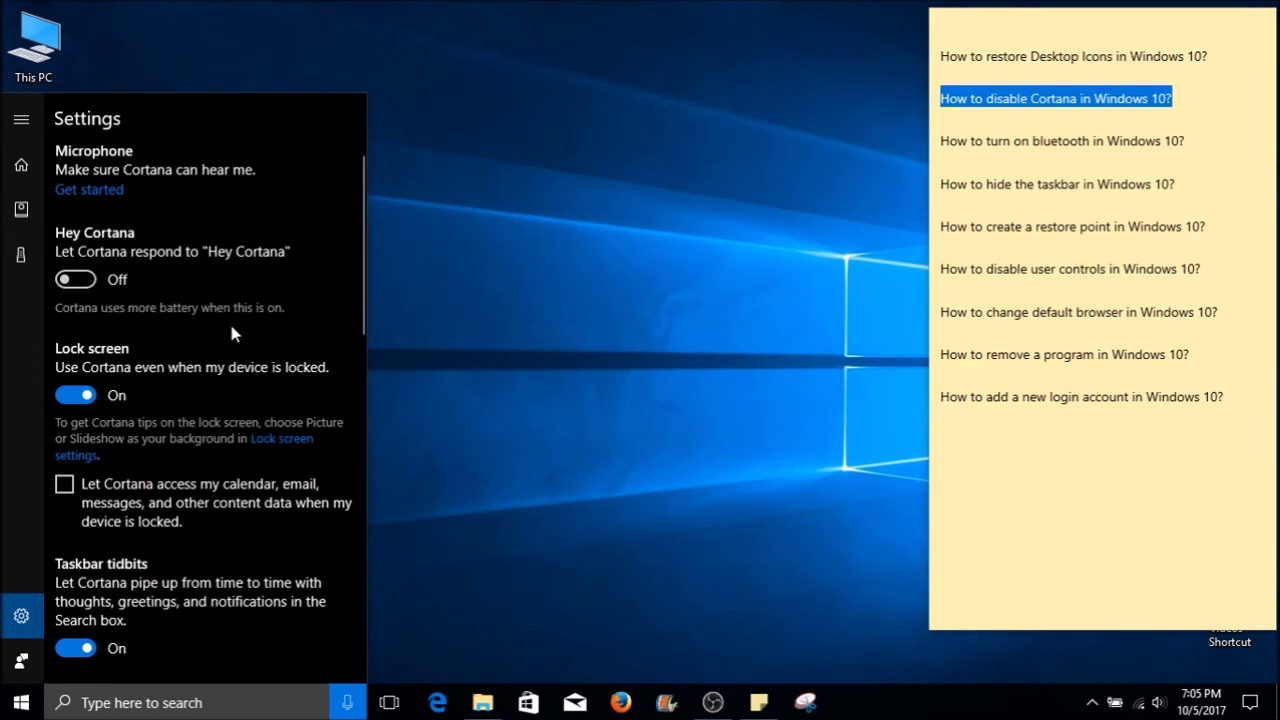
- Turn off Cortana's use on the lock screen and its Taskbar tidbits
scroll(229, 321, down, 2)
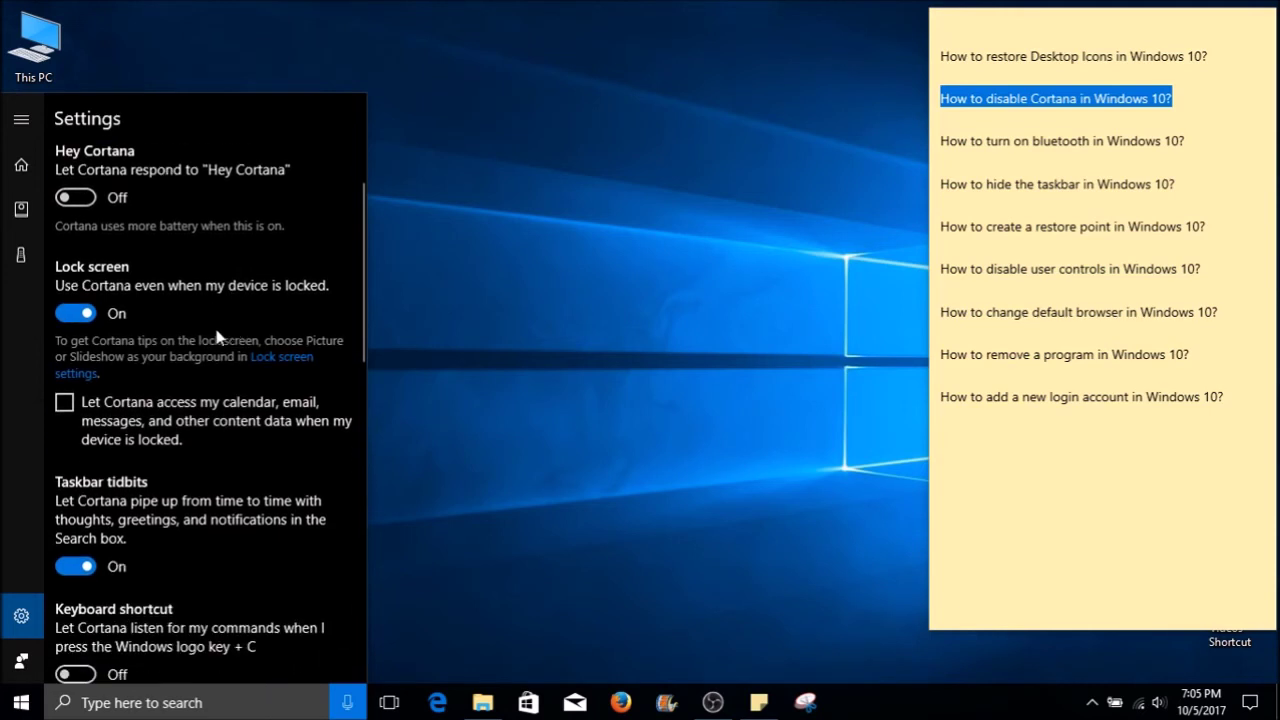
click(75, 314)
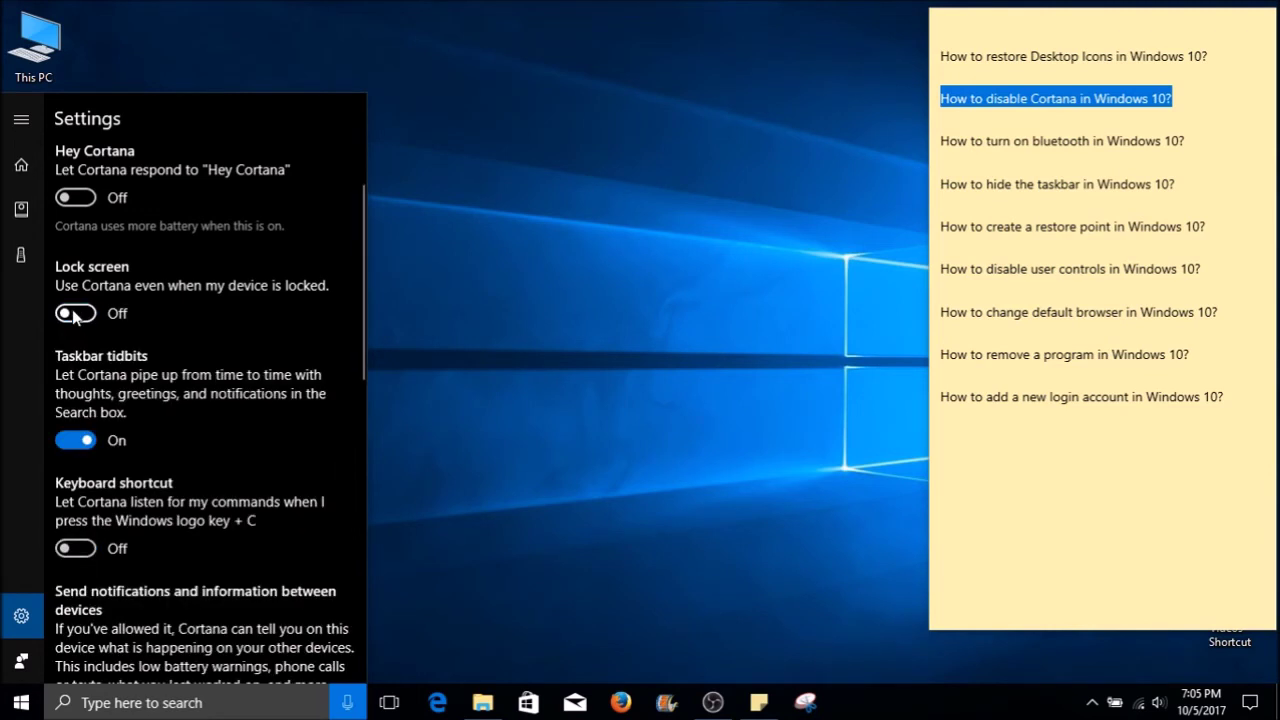
scroll(100, 317, down, 2)
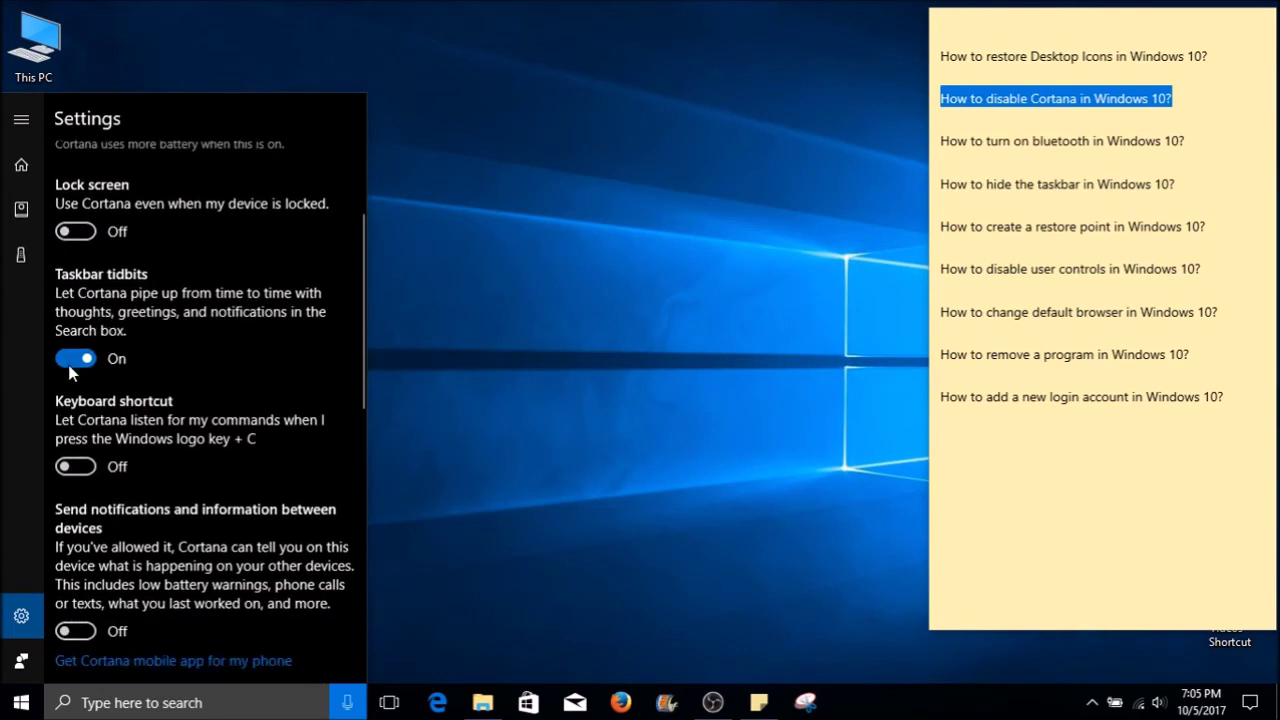
click(74, 360)
- Turn off My device history in the Cortana settings and close the settings pane
scroll(73, 358, down, 8)
scroll(74, 359, down, 6)
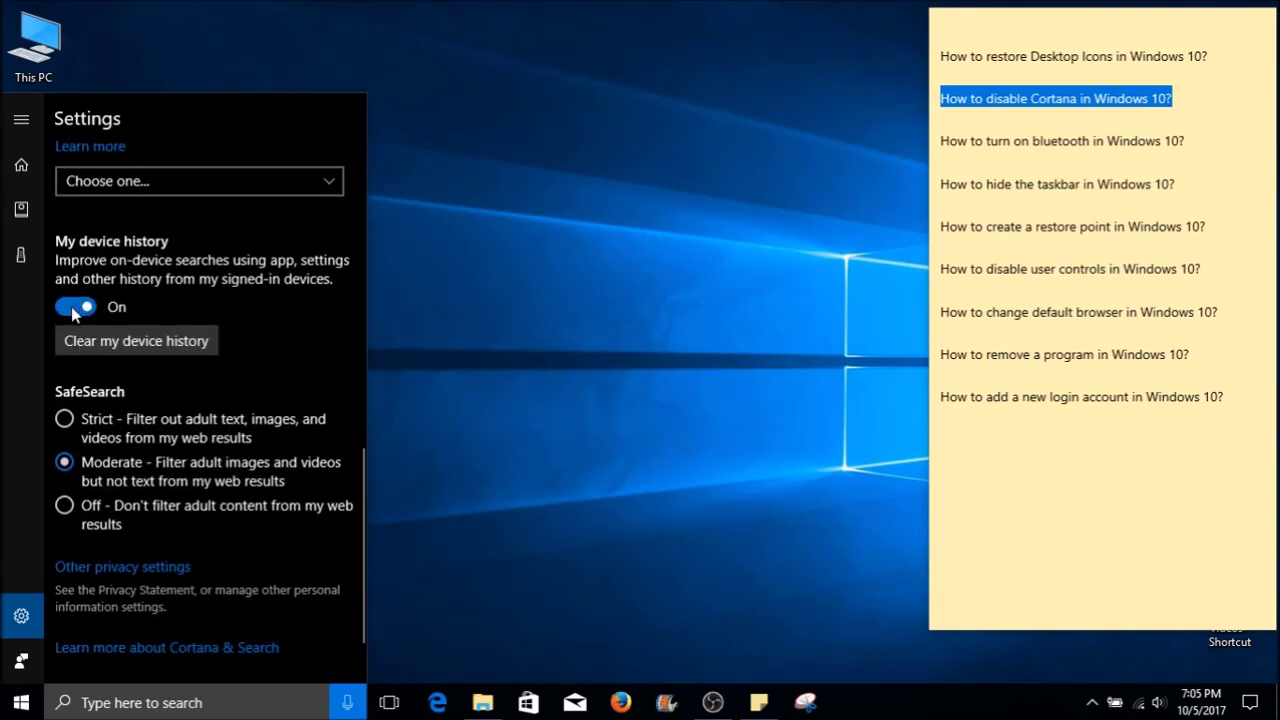
click(74, 308)
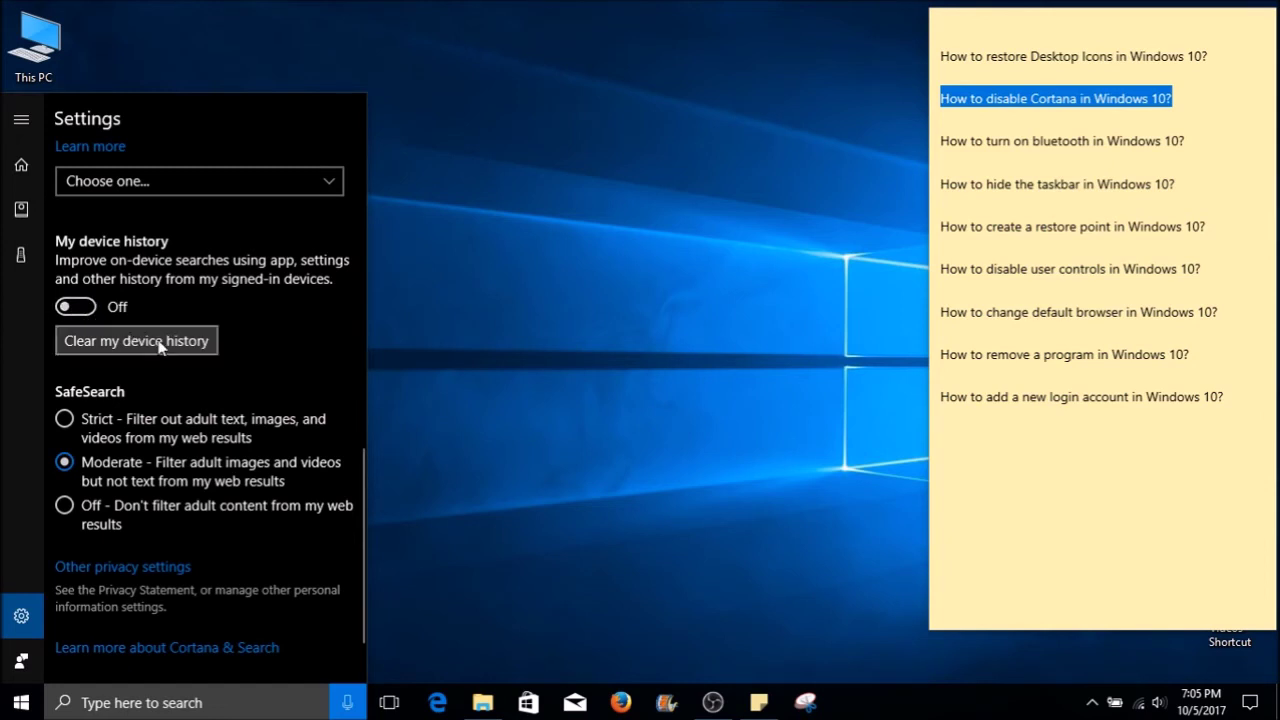
scroll(165, 345, down, 2)
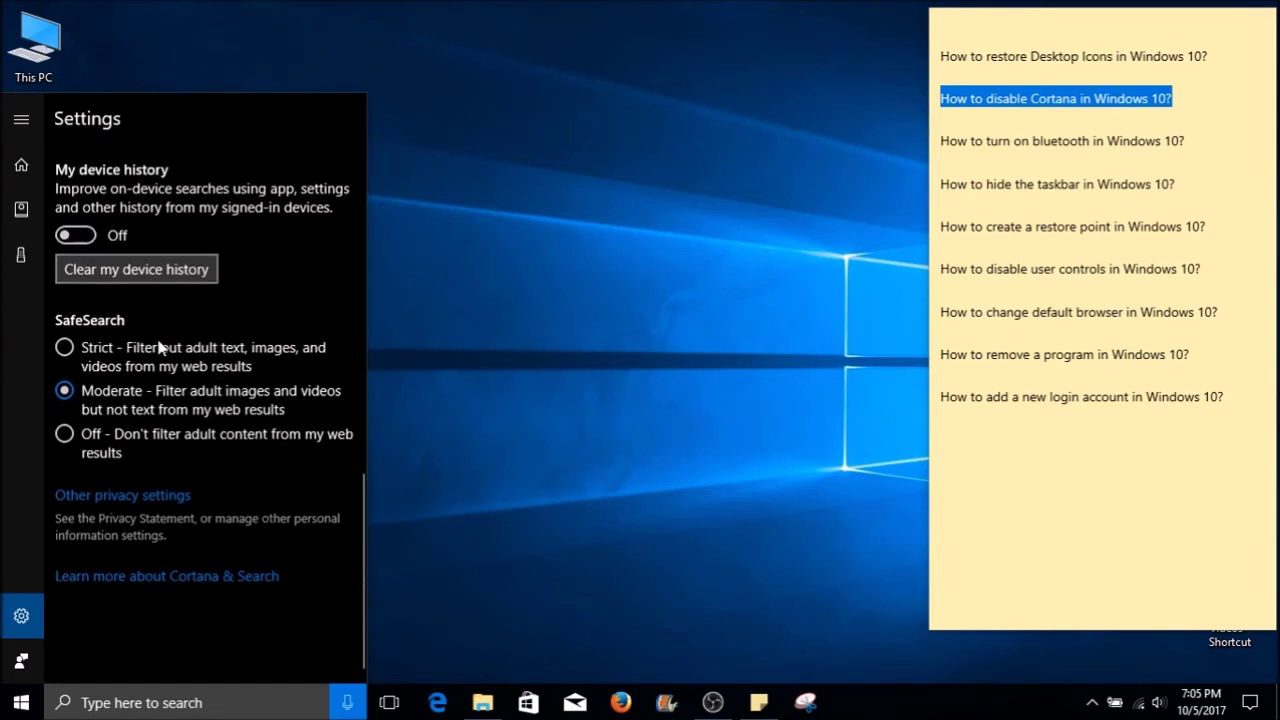
click(629, 458)
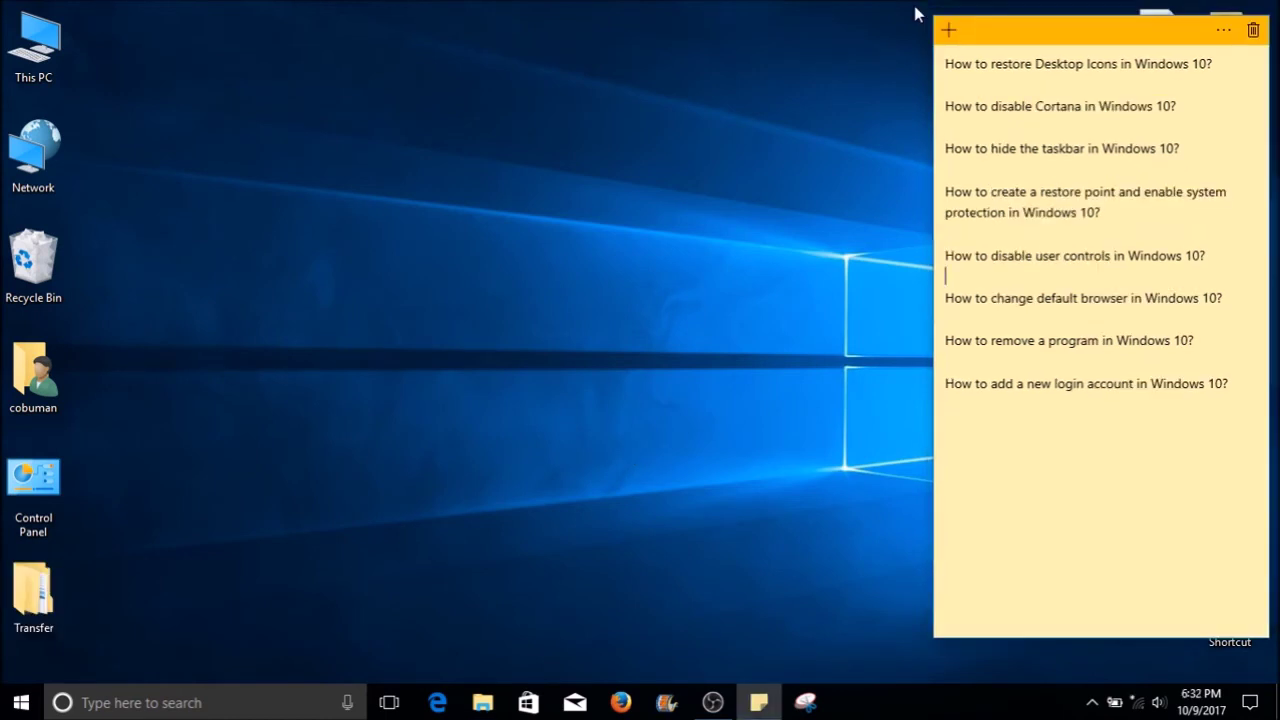
- Search Windows for "user account" and open the User Account Control settings
drag(1210, 252, 940, 265)
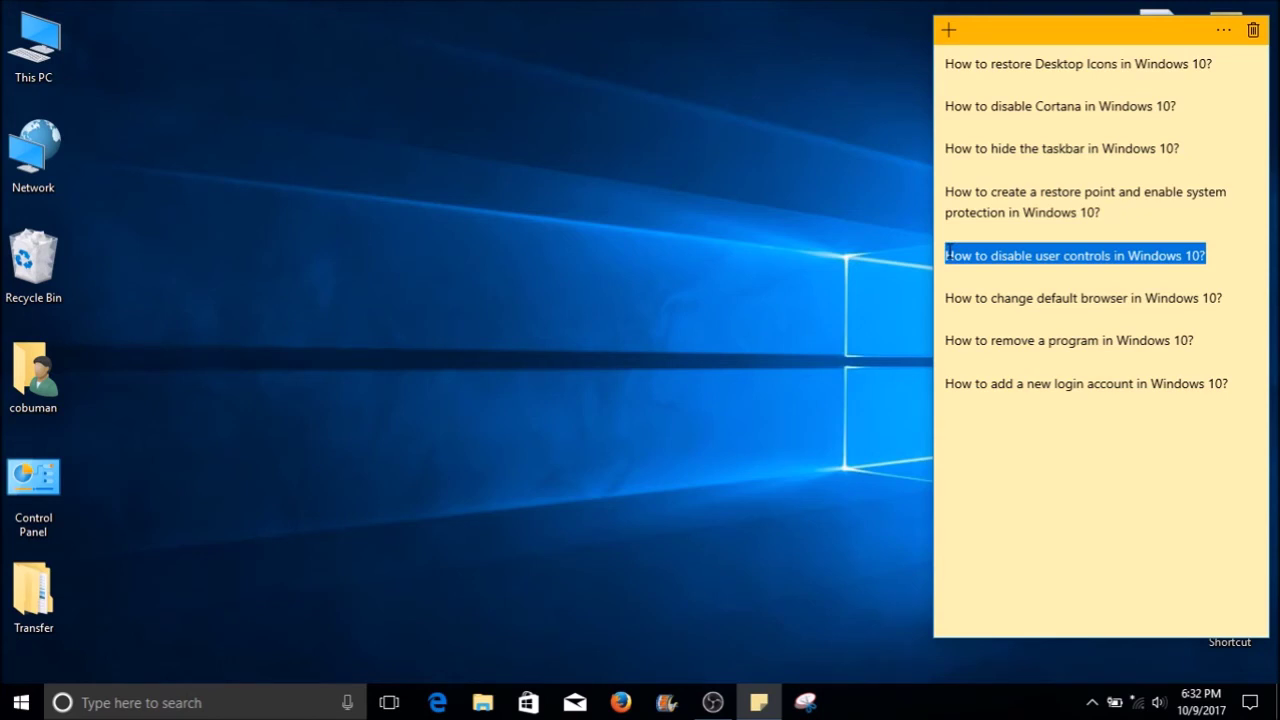
click(1211, 257)
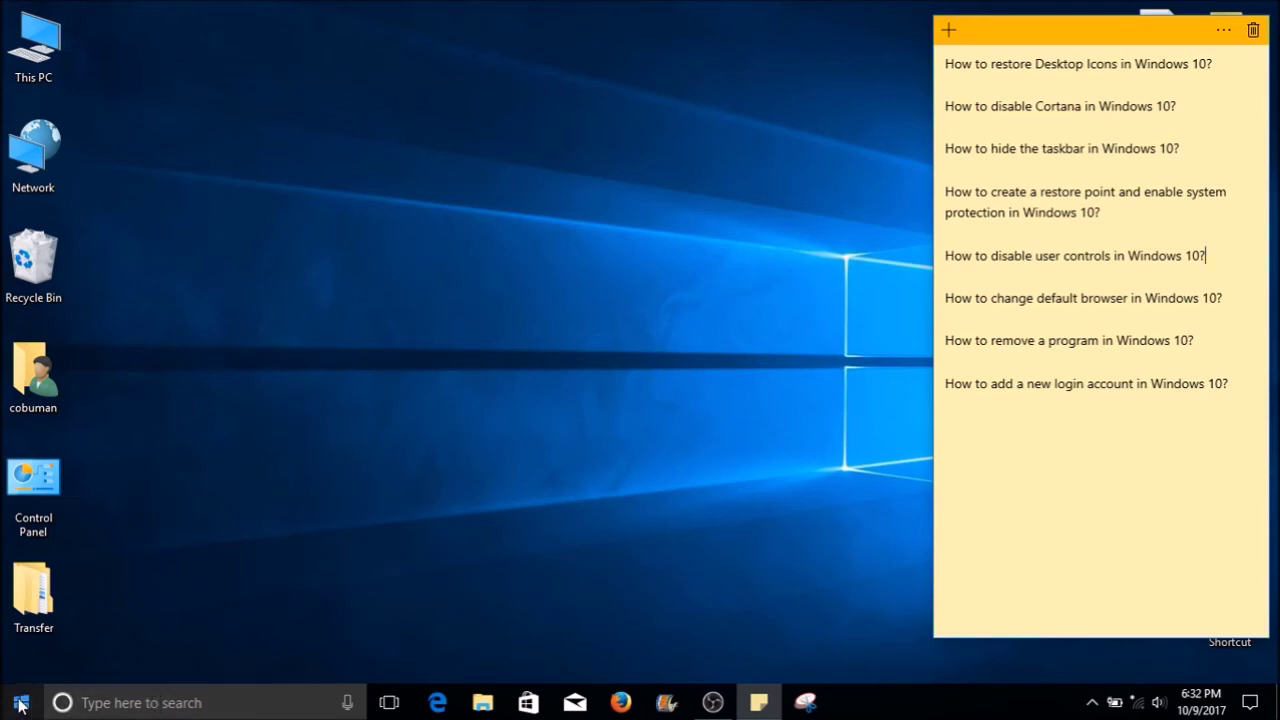
click(150, 700)
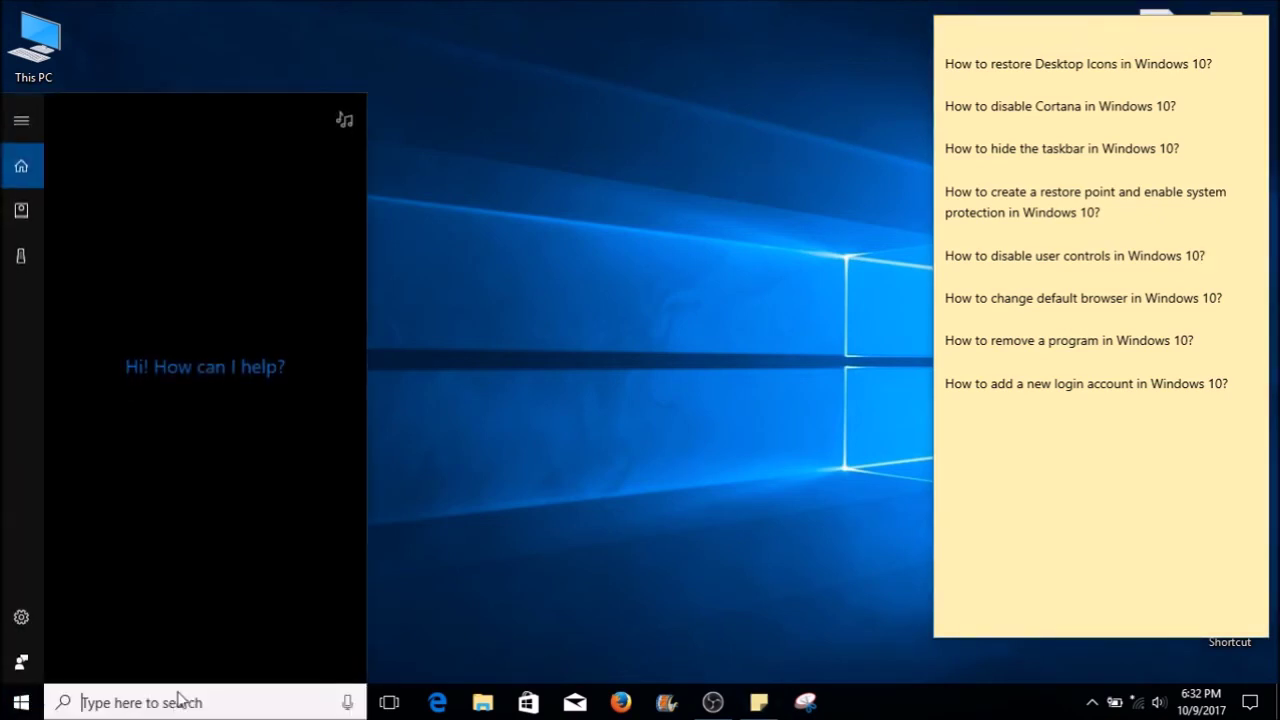
text(user account)
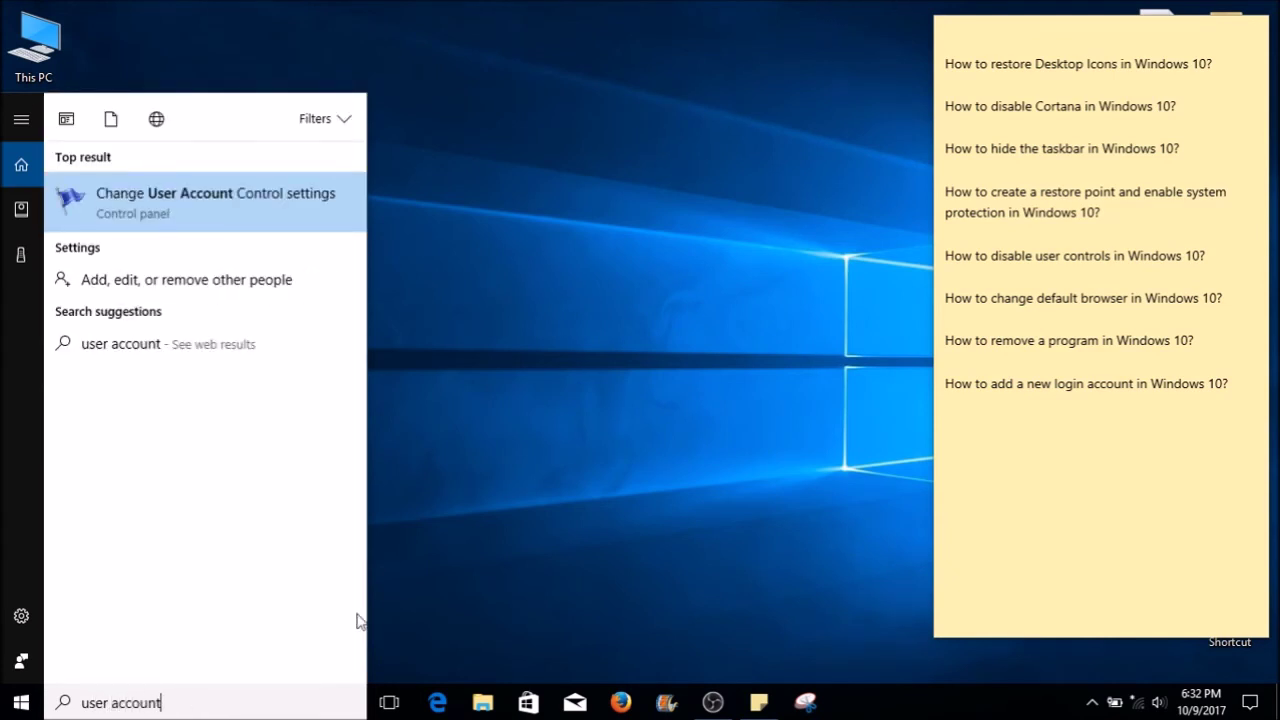
click(186, 200)
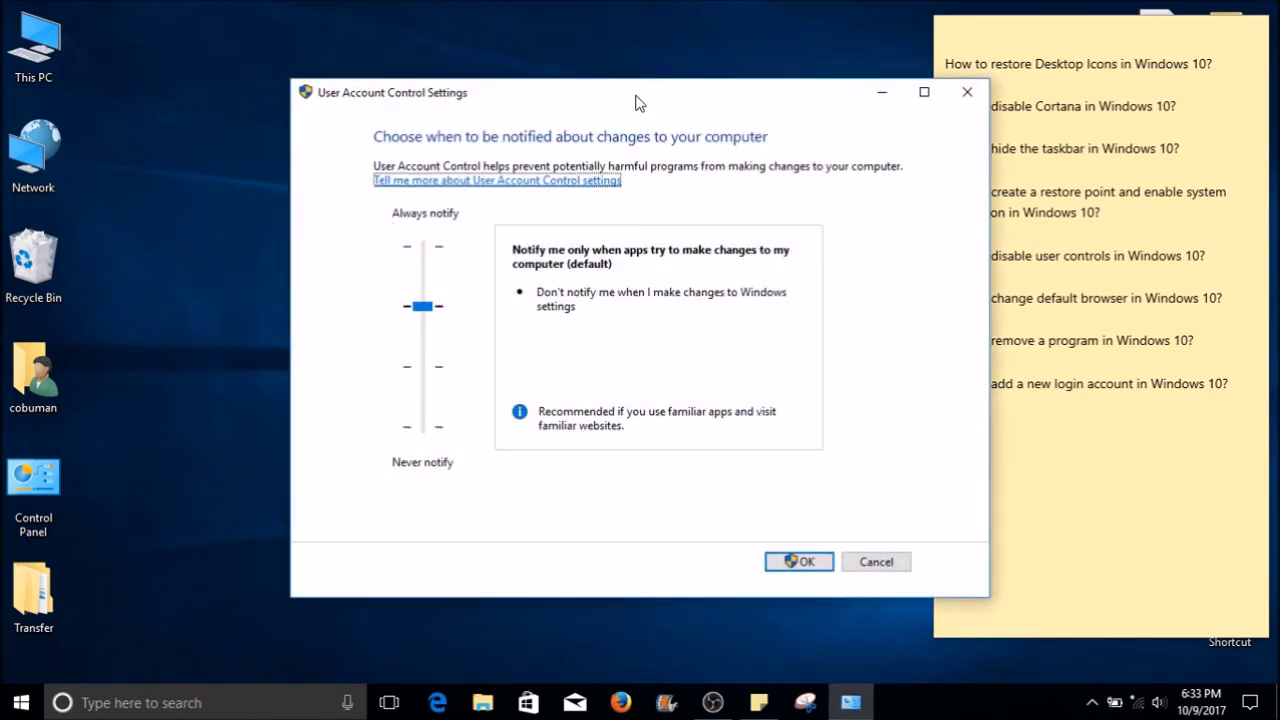
drag(634, 103, 591, 105)
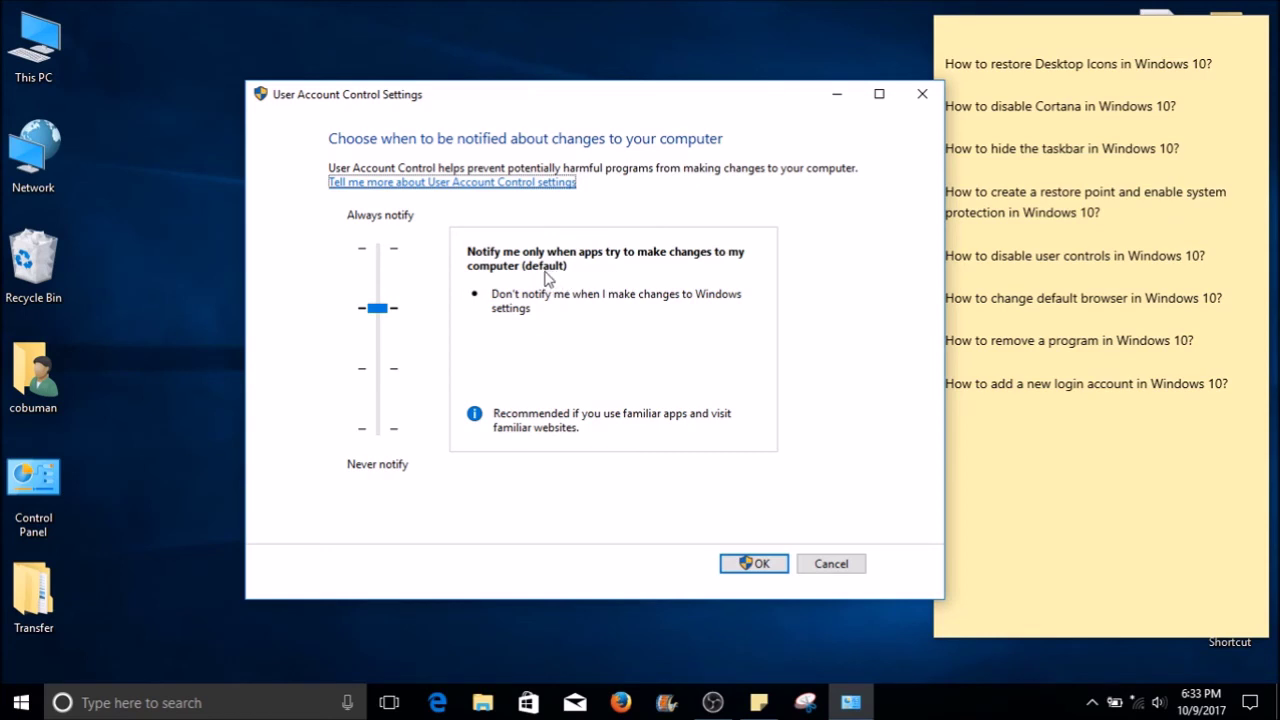
- Set the User Account Control notification level to Never notify and apply the change
click(381, 313)
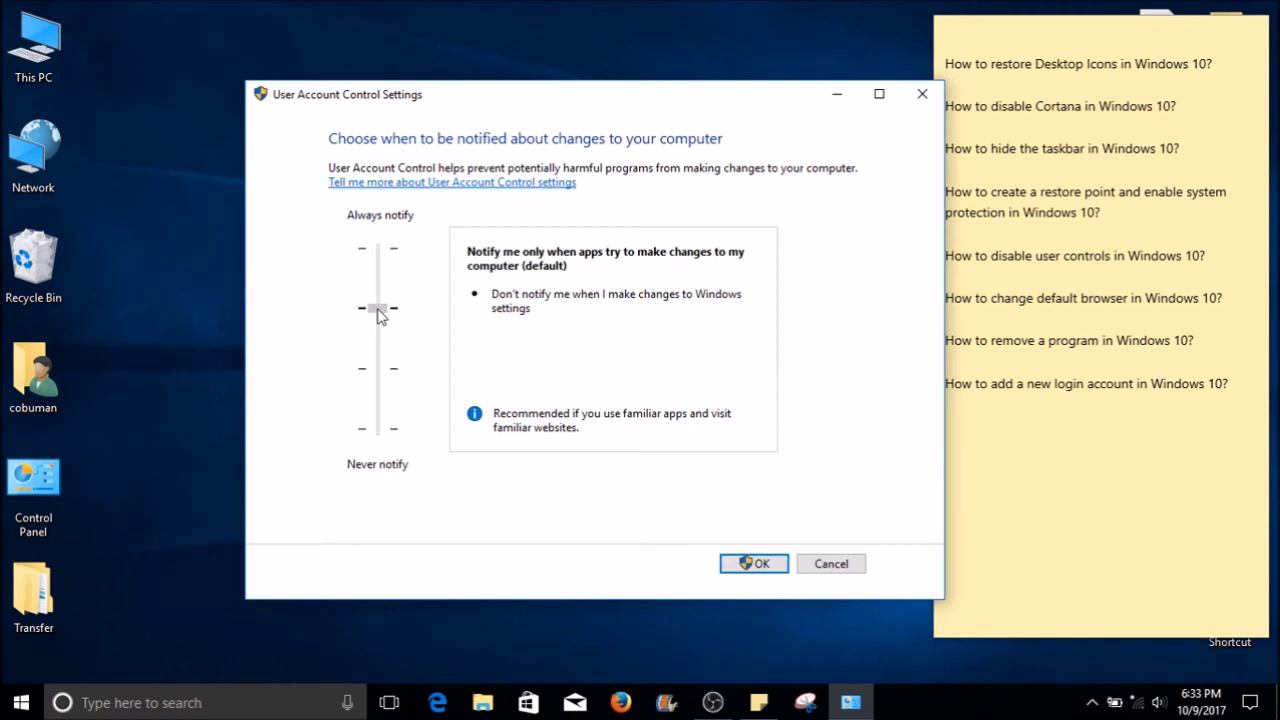
drag(381, 313, 377, 428)
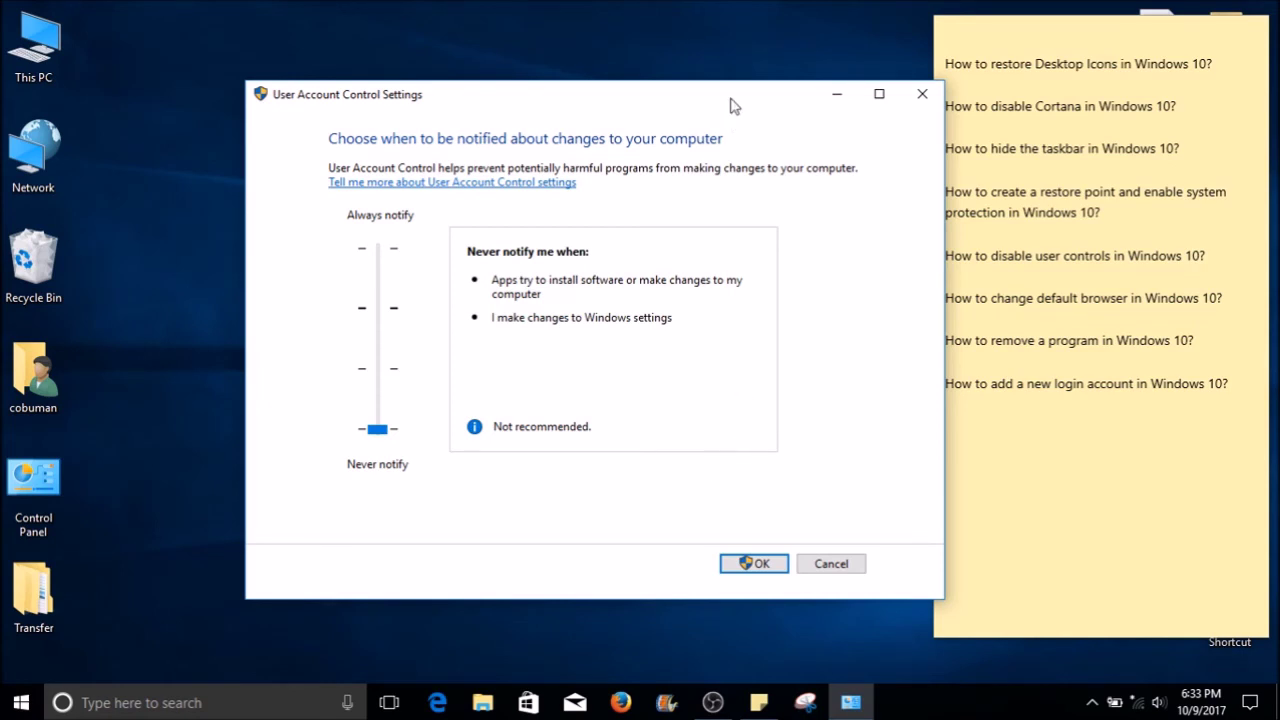
drag(729, 100, 714, 91)
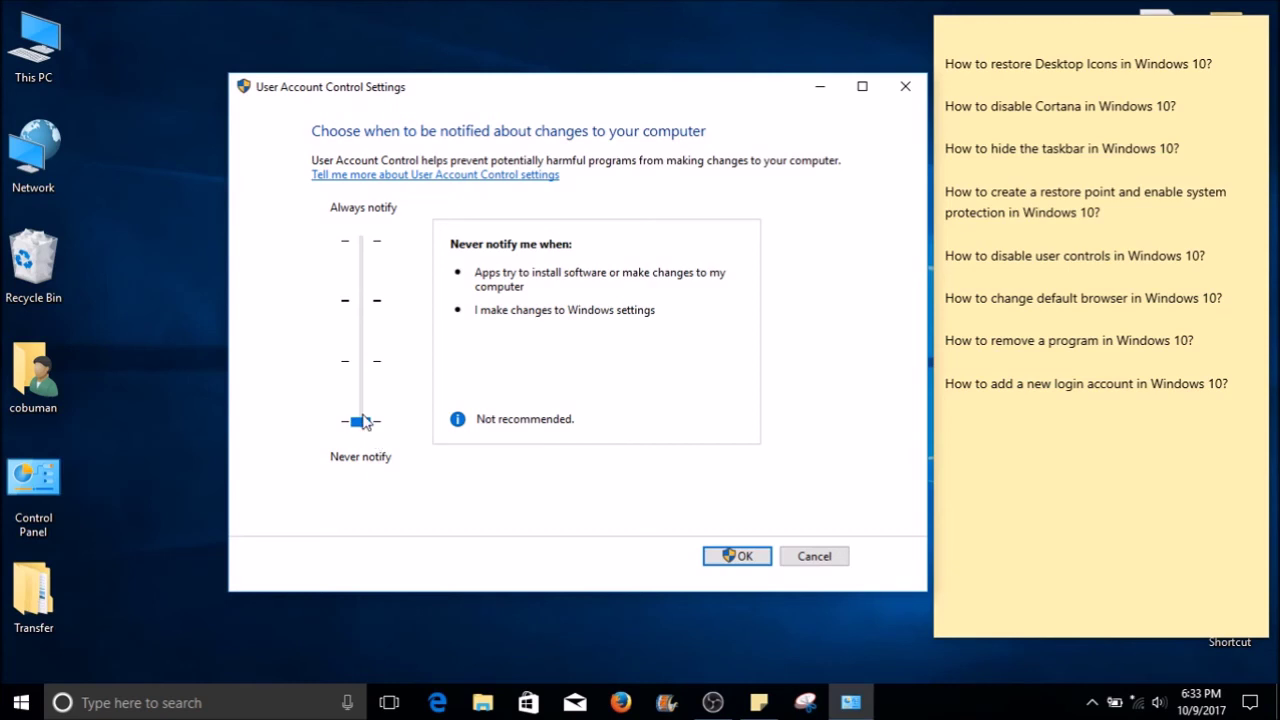
click(740, 560)
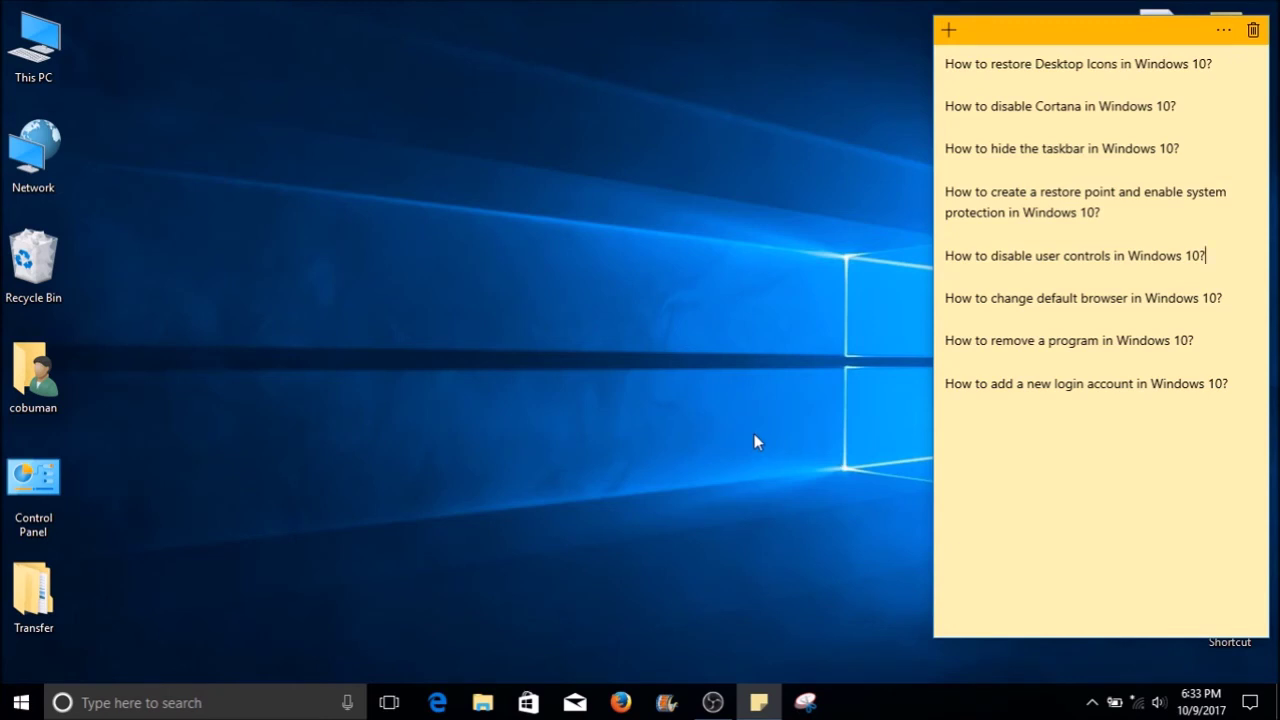
- Reopen the User Account Control settings through a "user account" search to check the notification level, and close them
click(101, 706)
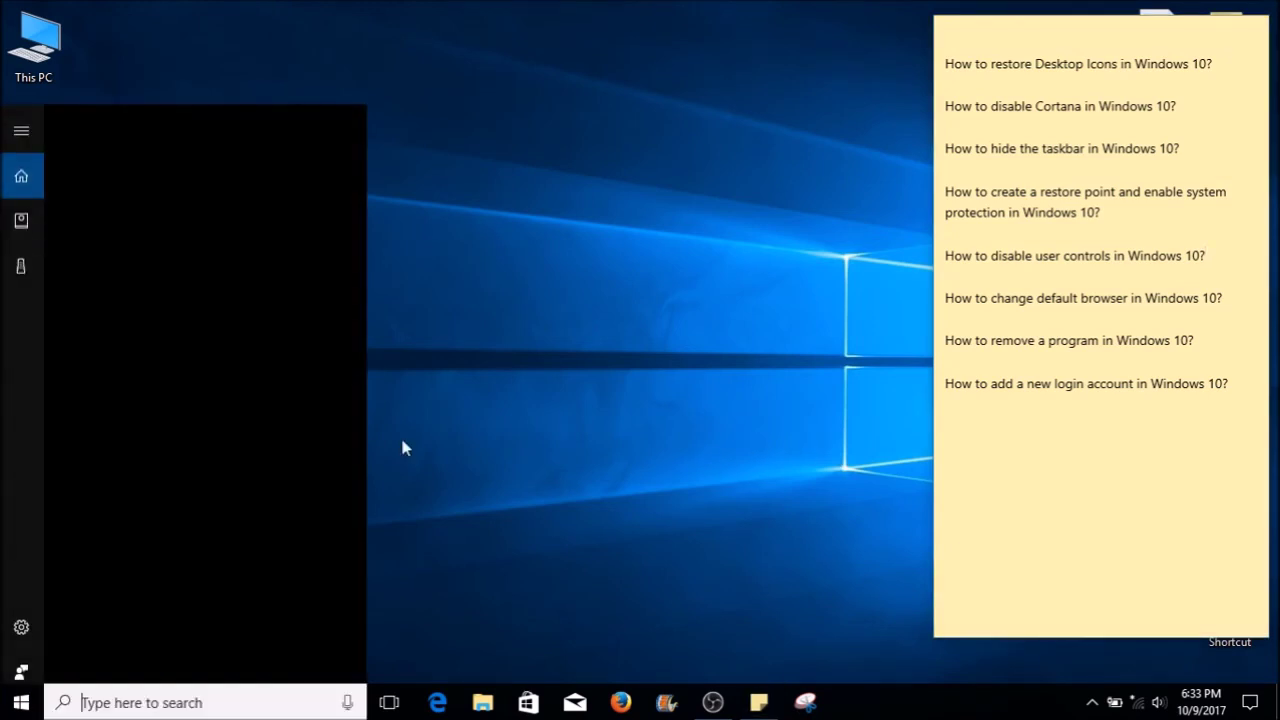
text(user account)
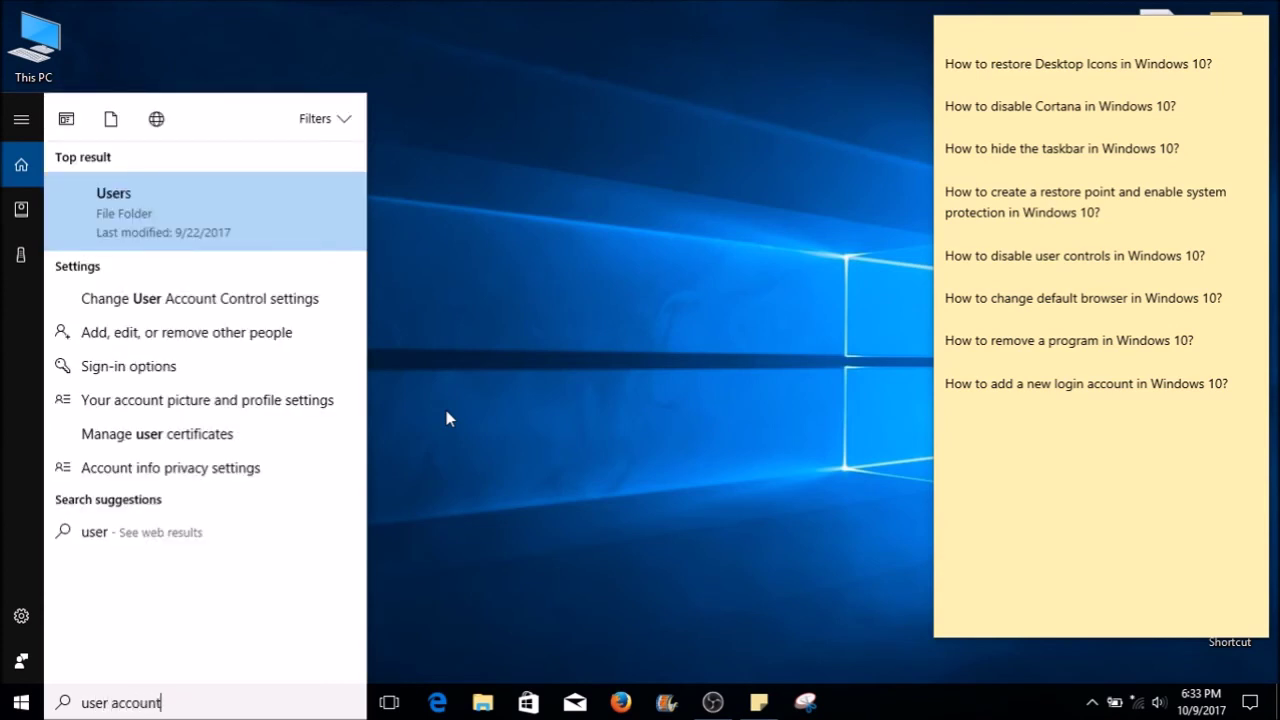
key(Return)
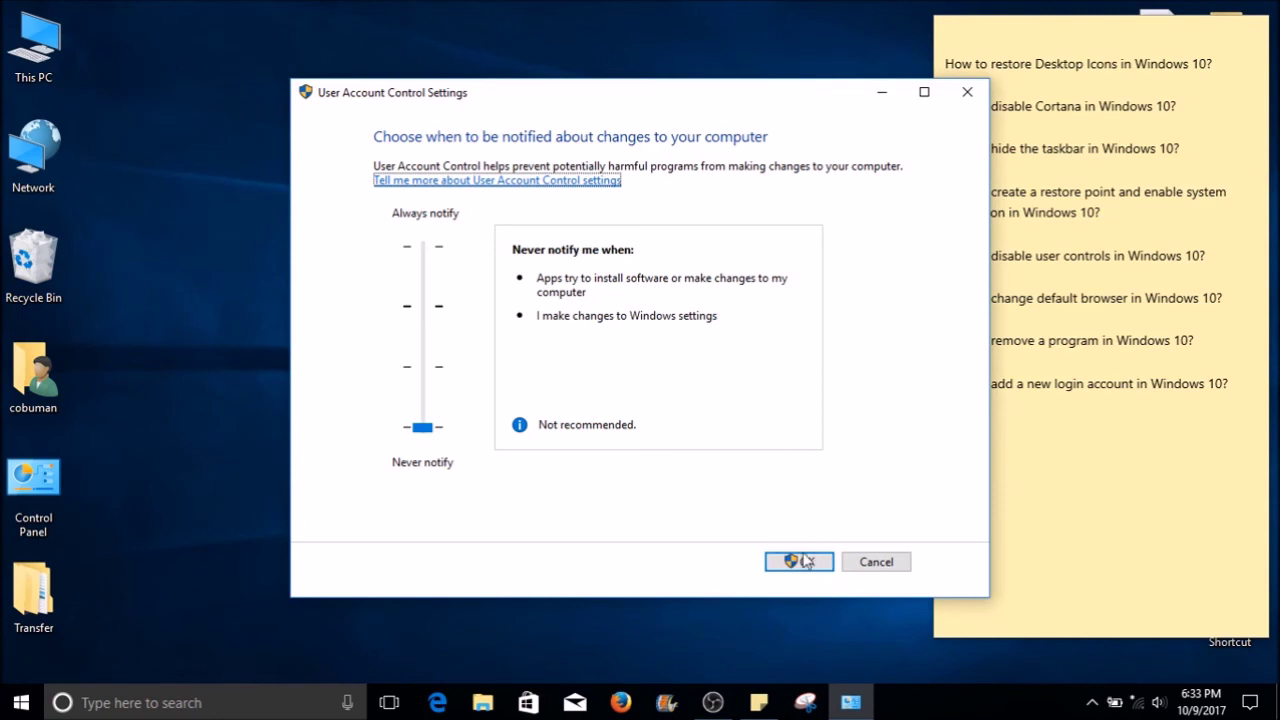
click(815, 565)
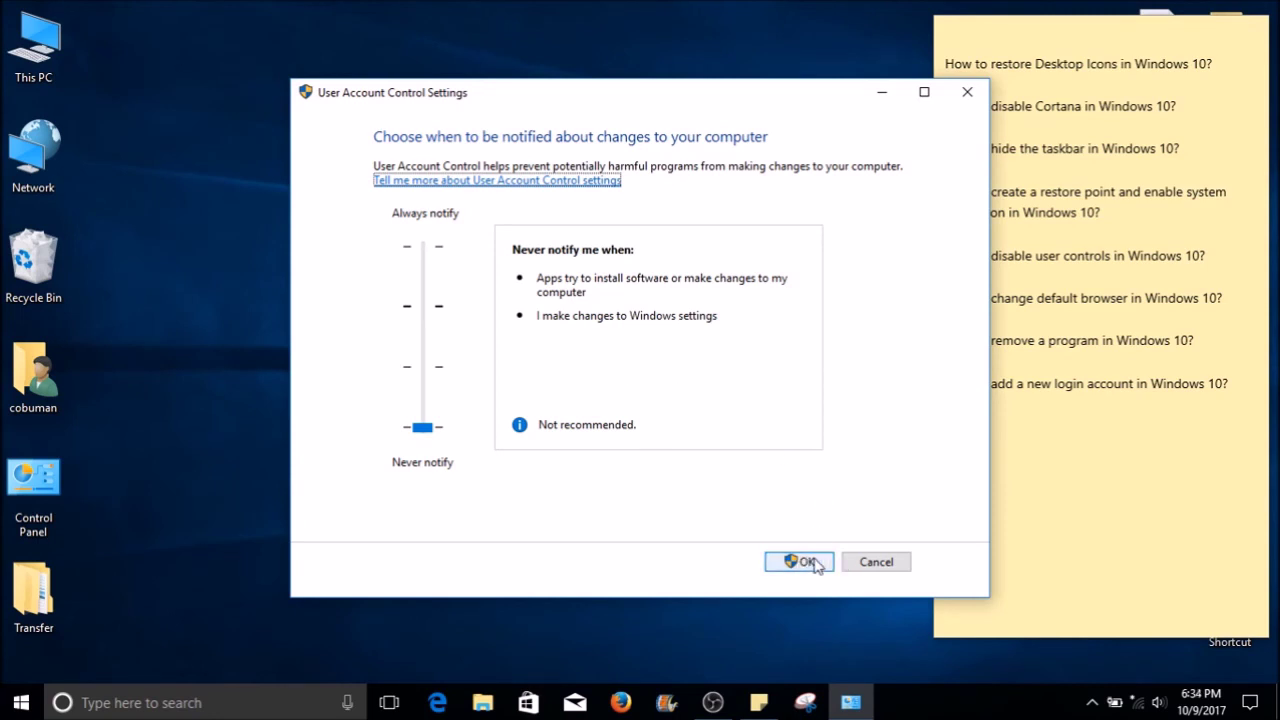
click(815, 561)
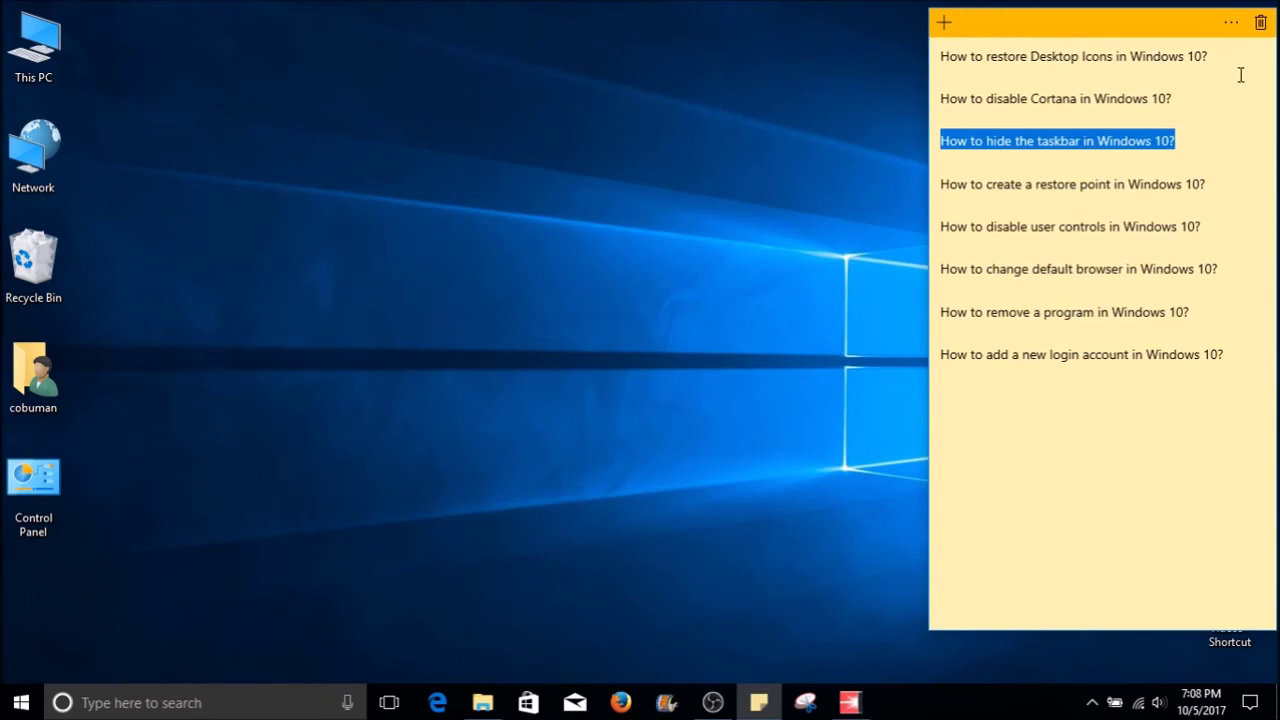
- Open the taskbar settings and turn on automatic hiding of the taskbar in desktop mode and in tablet mode
right_click(916, 708)
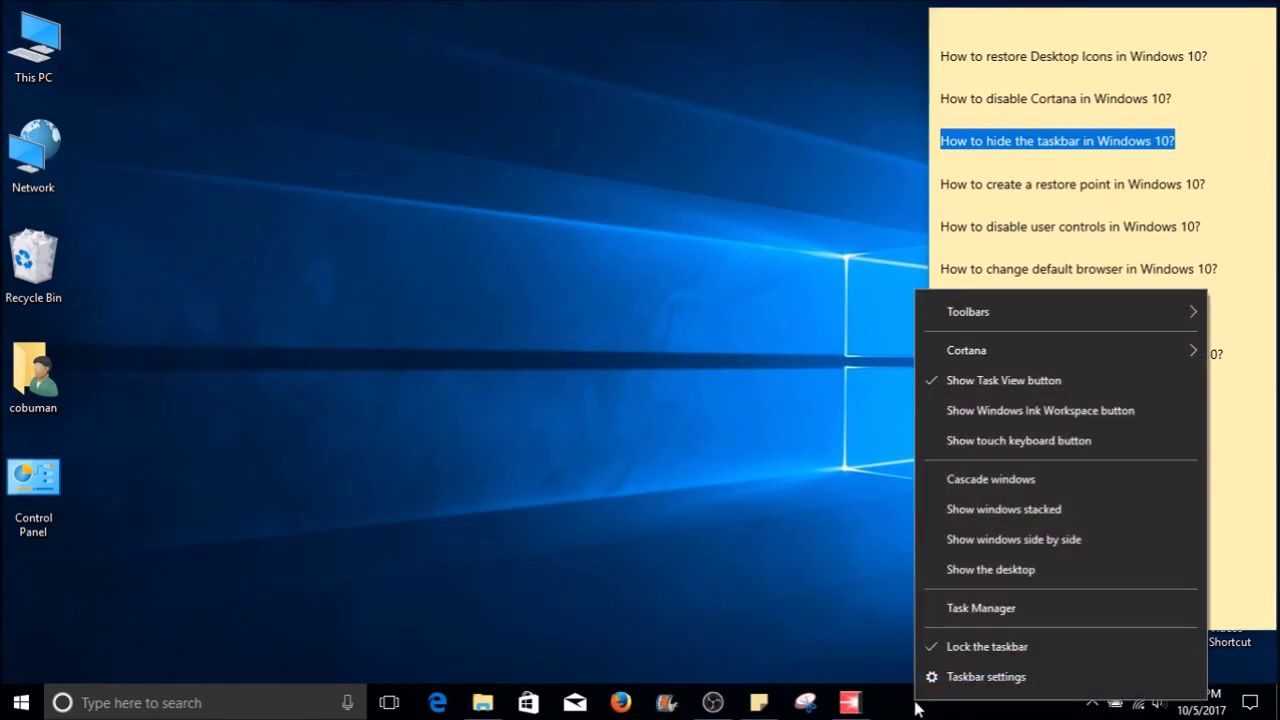
click(966, 680)
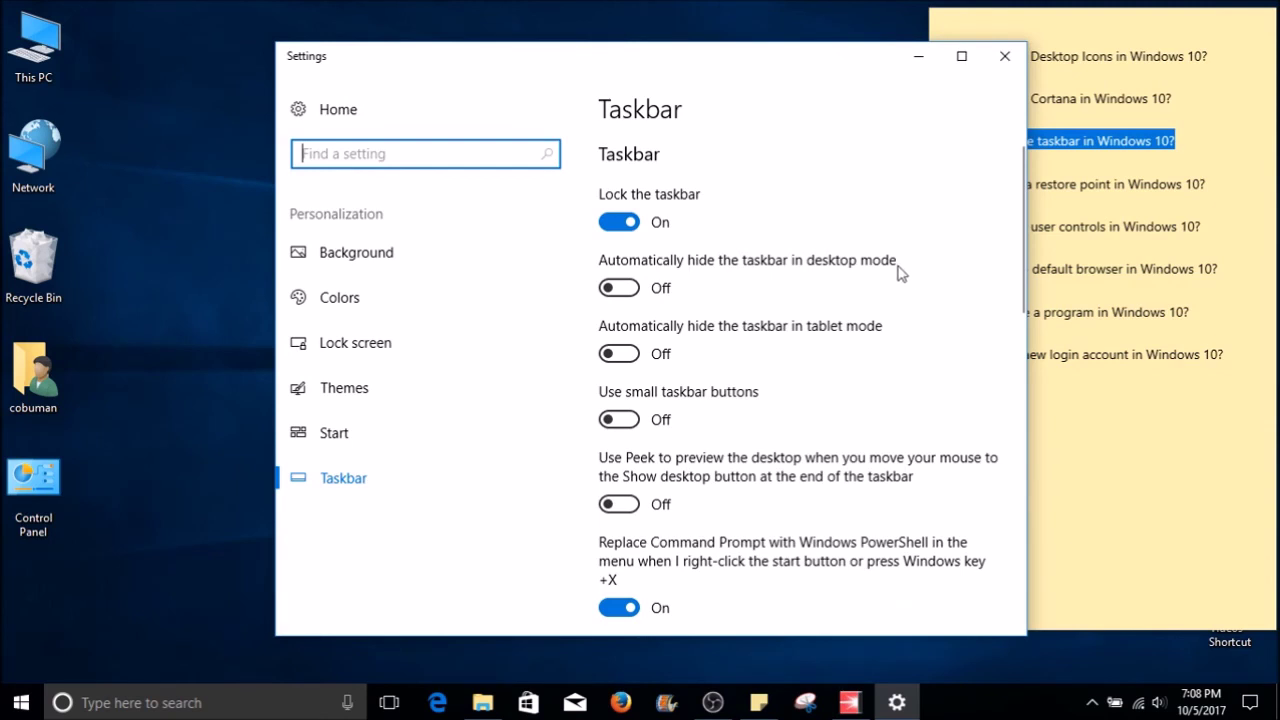
click(631, 288)
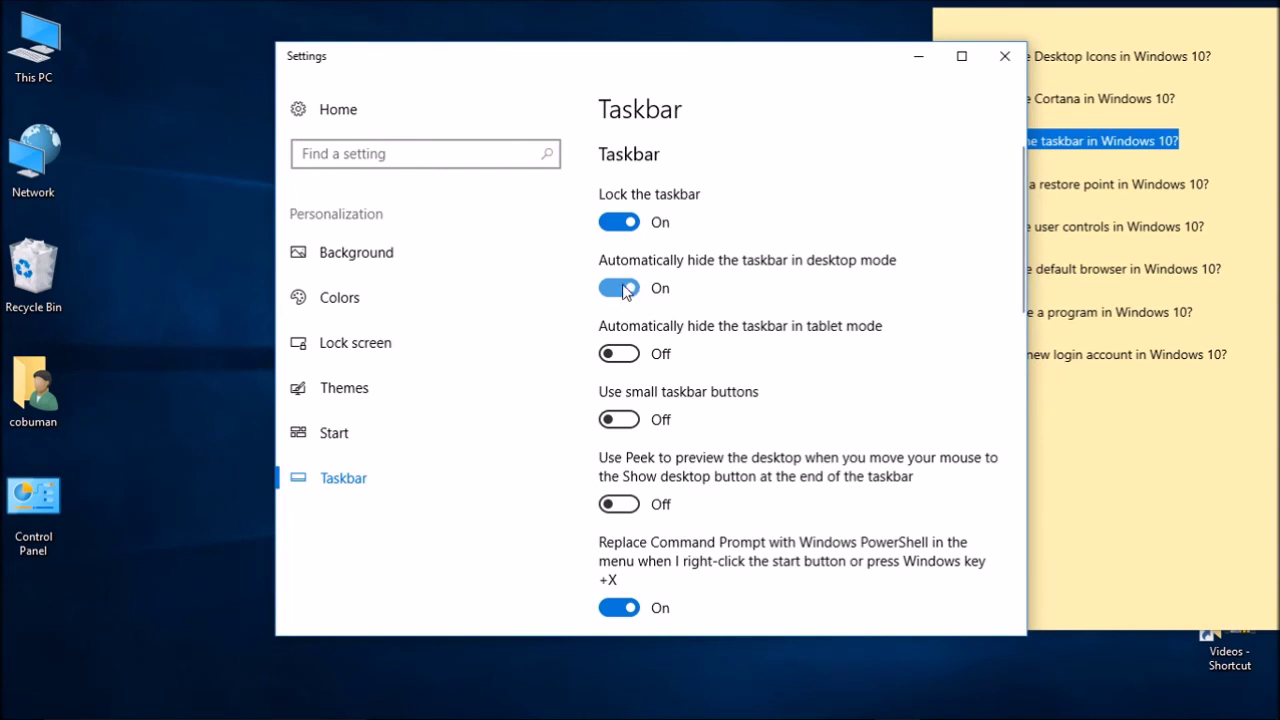
click(627, 355)
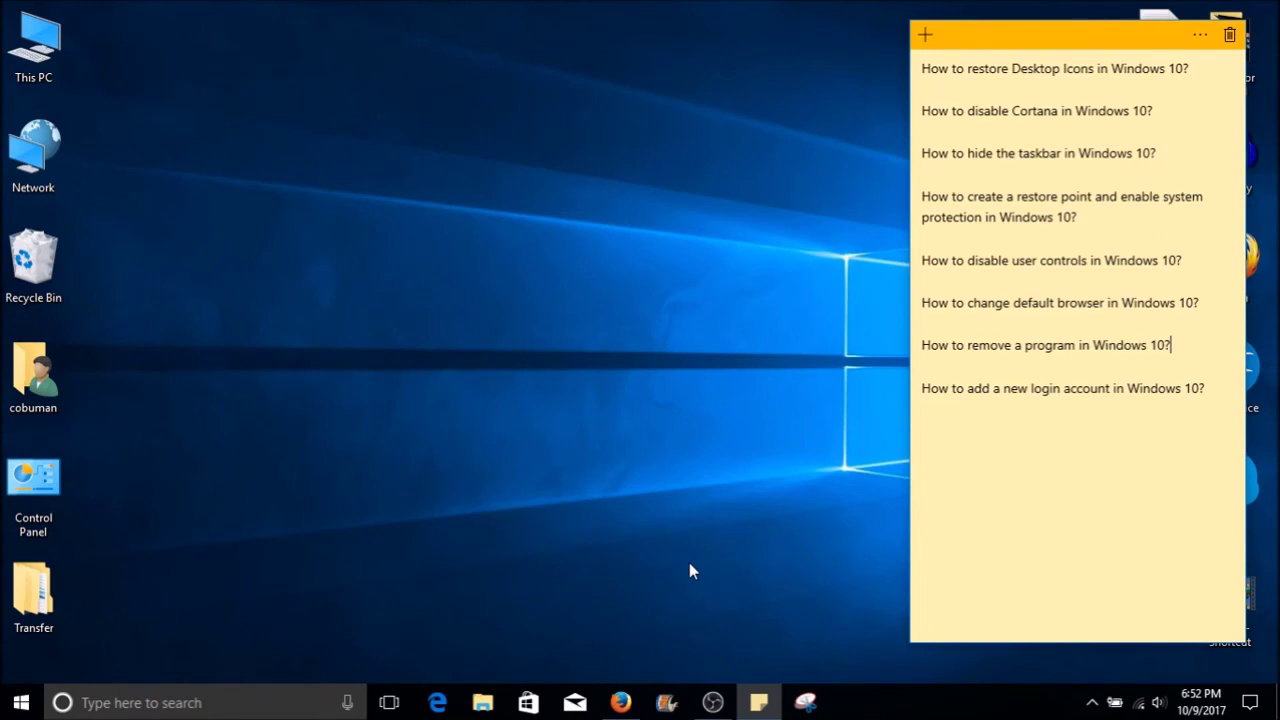
- Highlight the note line about removing a program, and open Add or remove programs through a search for "add or remove"
drag(1175, 345, 922, 352)
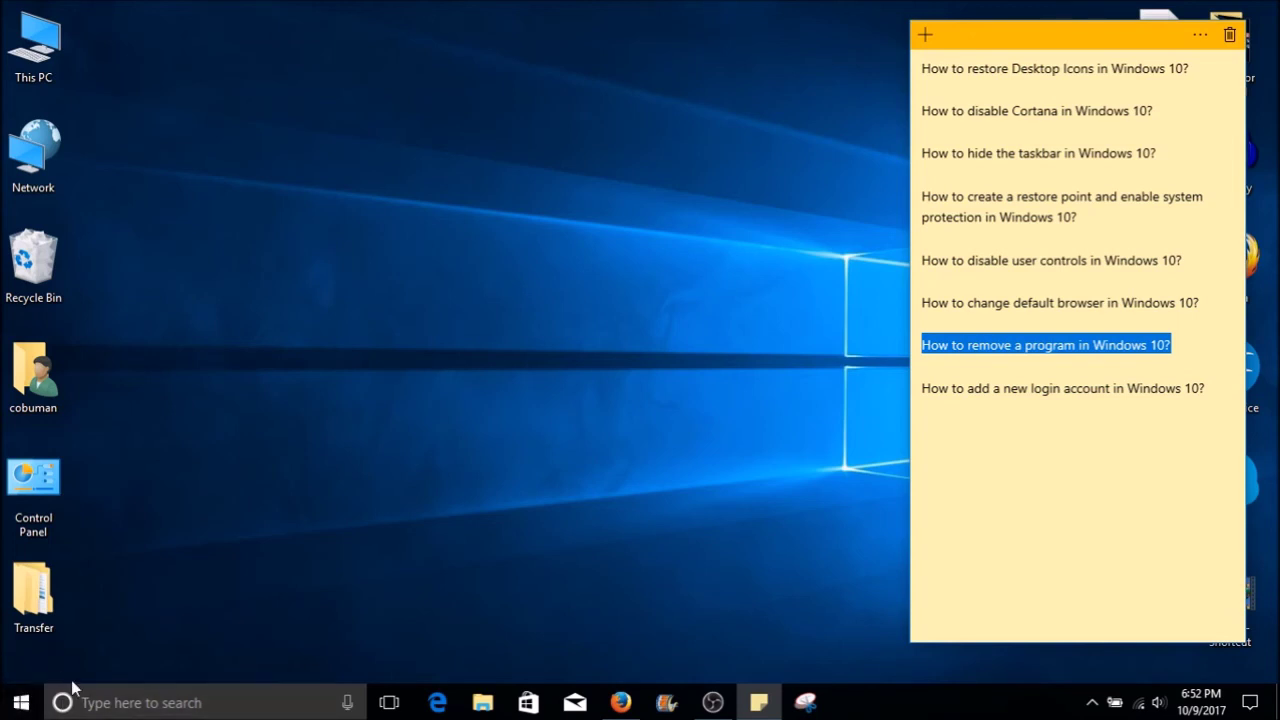
click(149, 700)
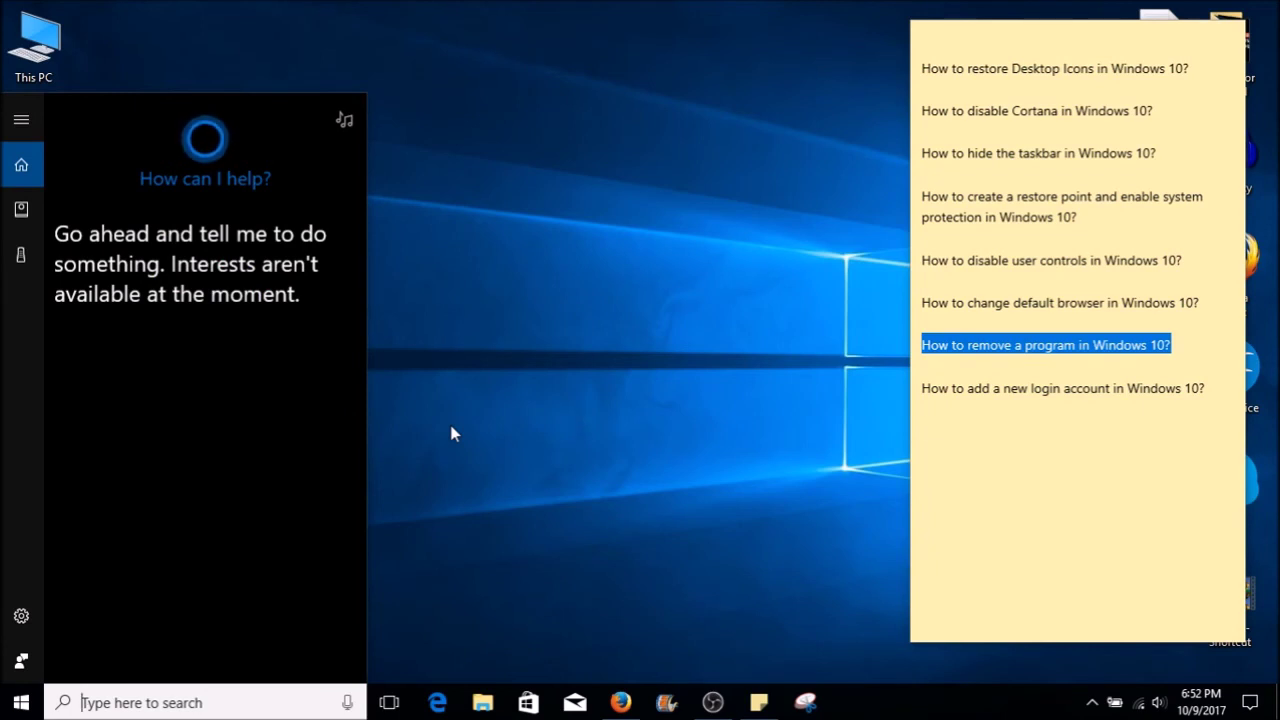
text(add or re)
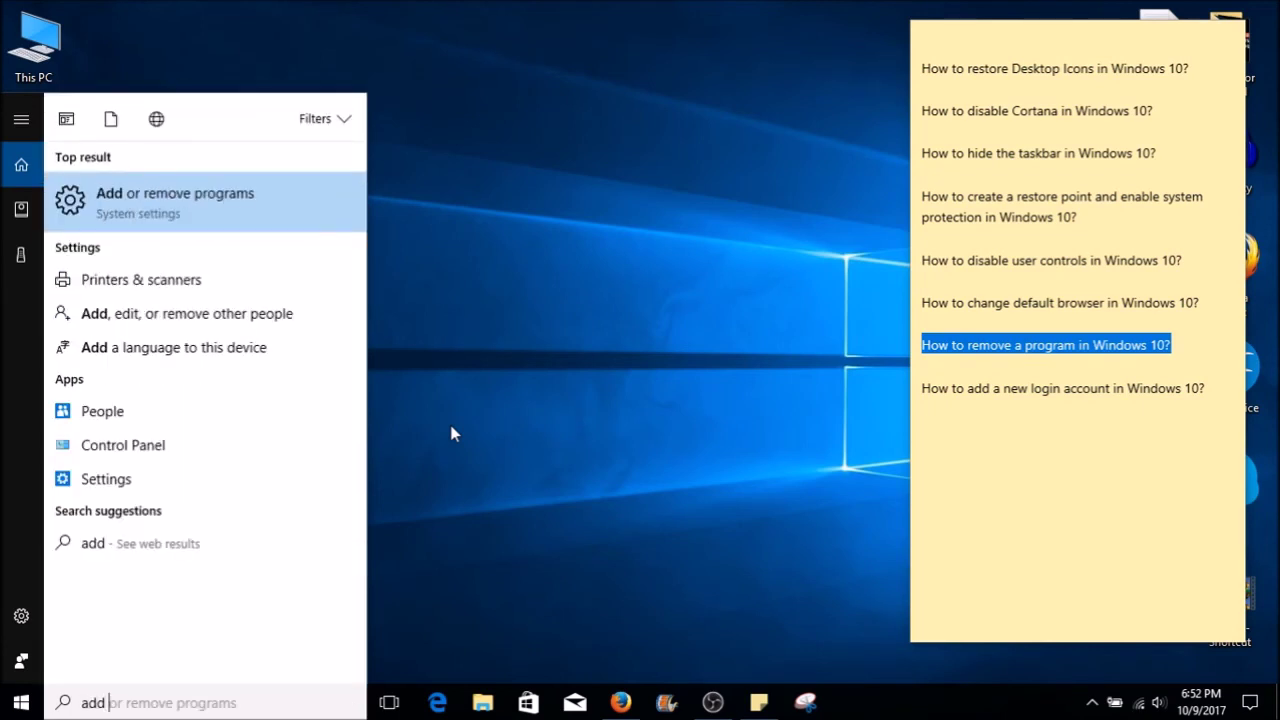
text(move)
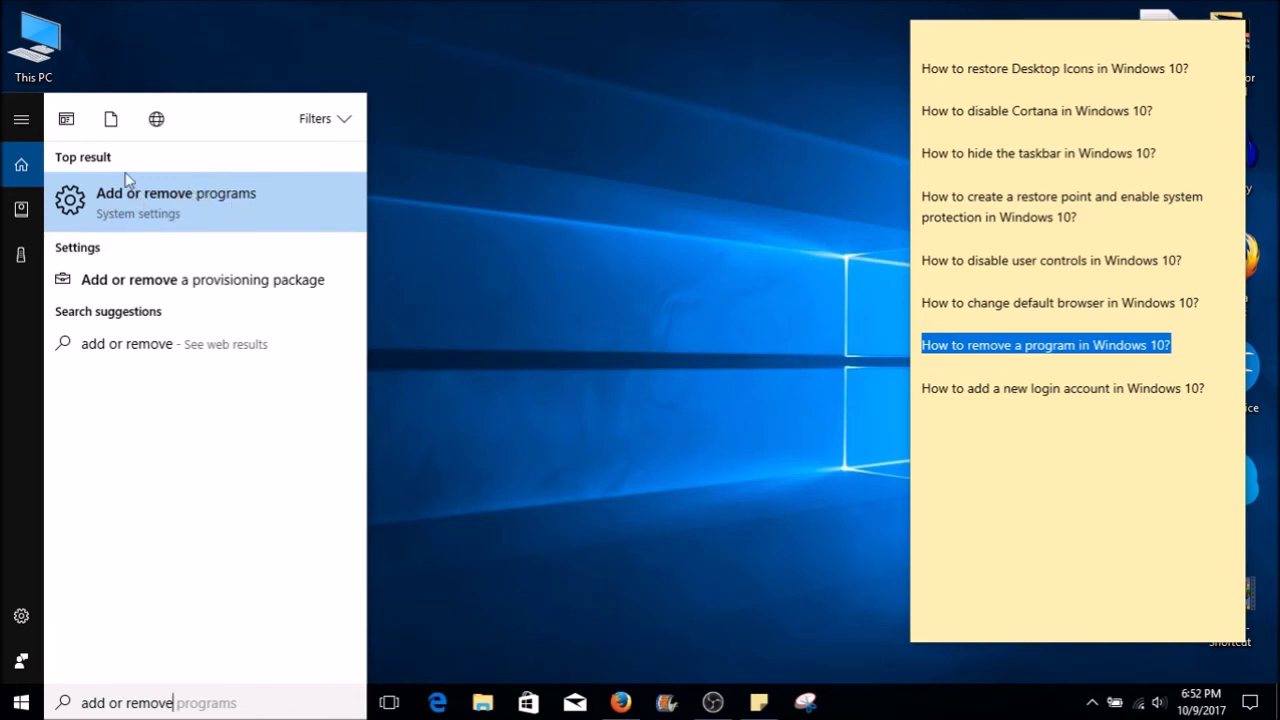
click(186, 203)
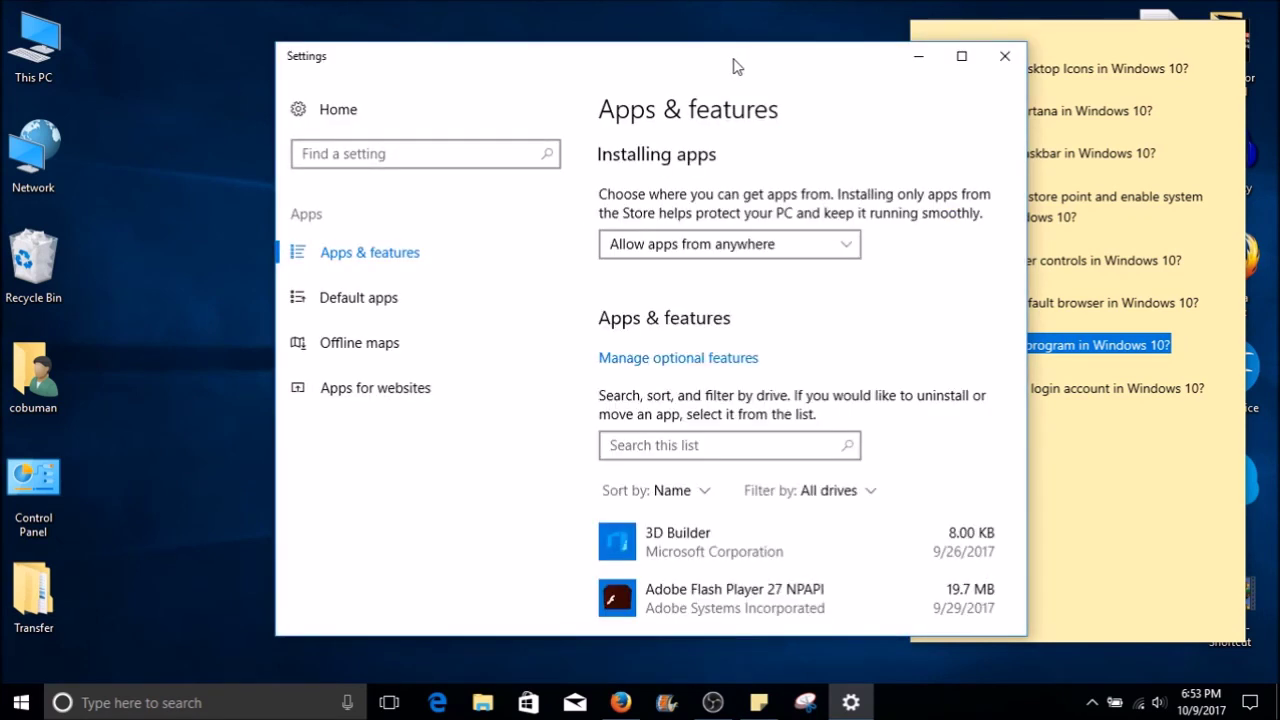
drag(726, 63, 641, 47)
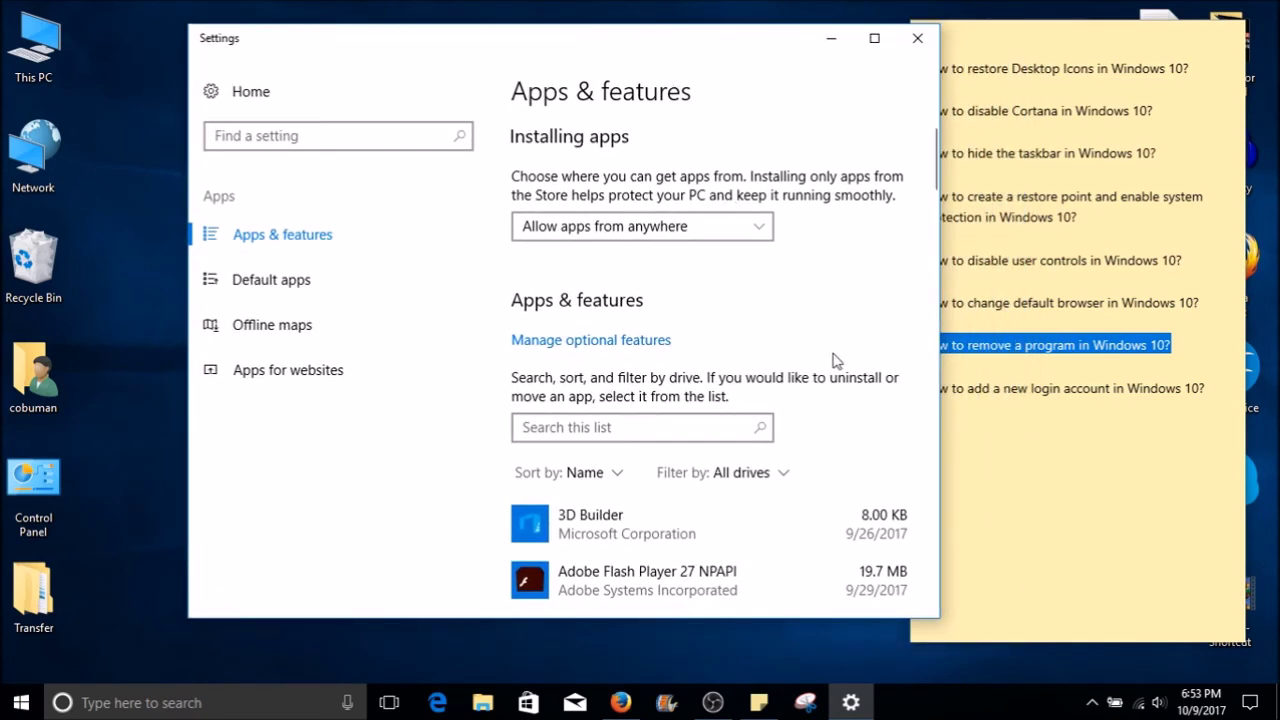
- Find Bubble Witch 3 Saga in the app list, examine its advanced options page, and return to Apps & features
scroll(836, 367, down, 5)
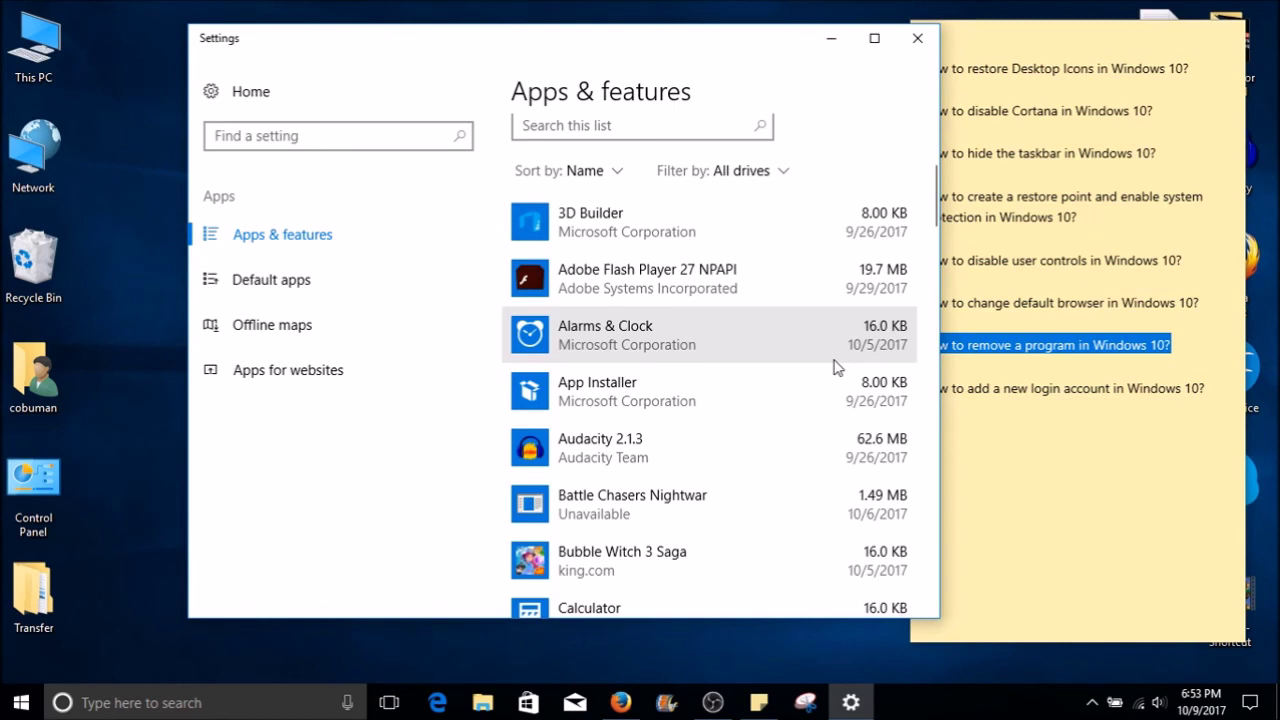
scroll(836, 367, down, 1)
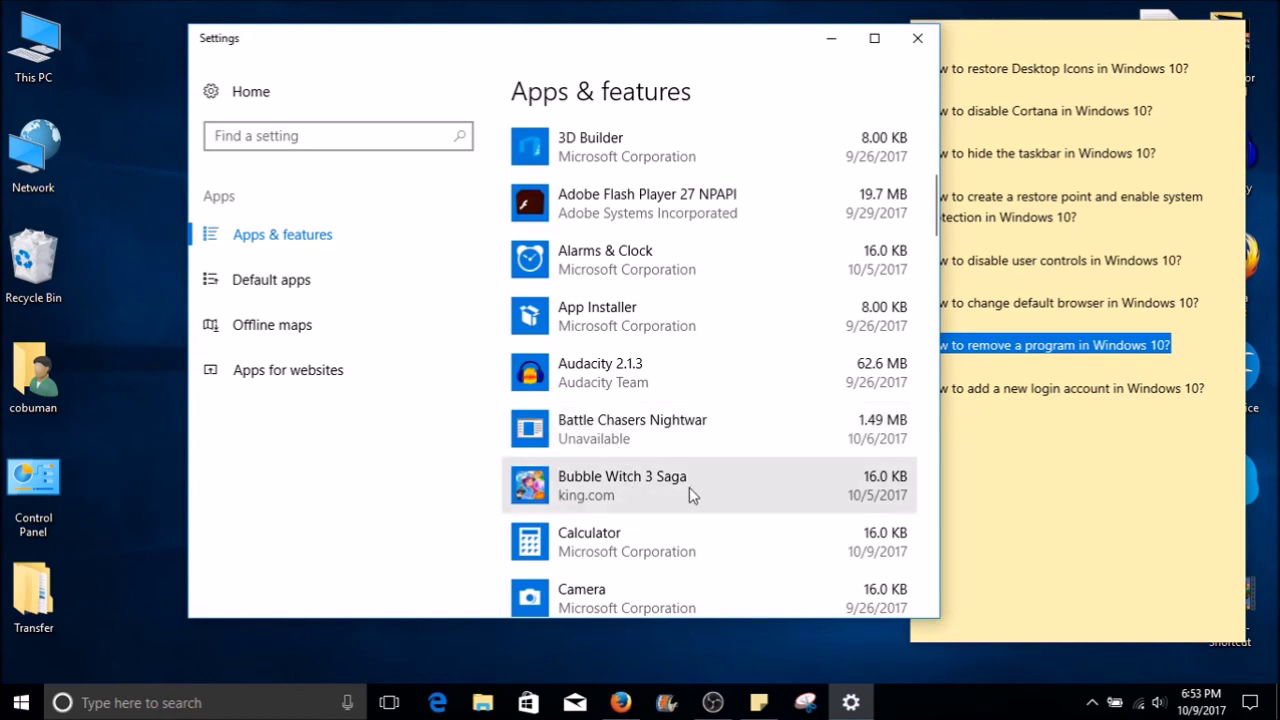
click(642, 486)
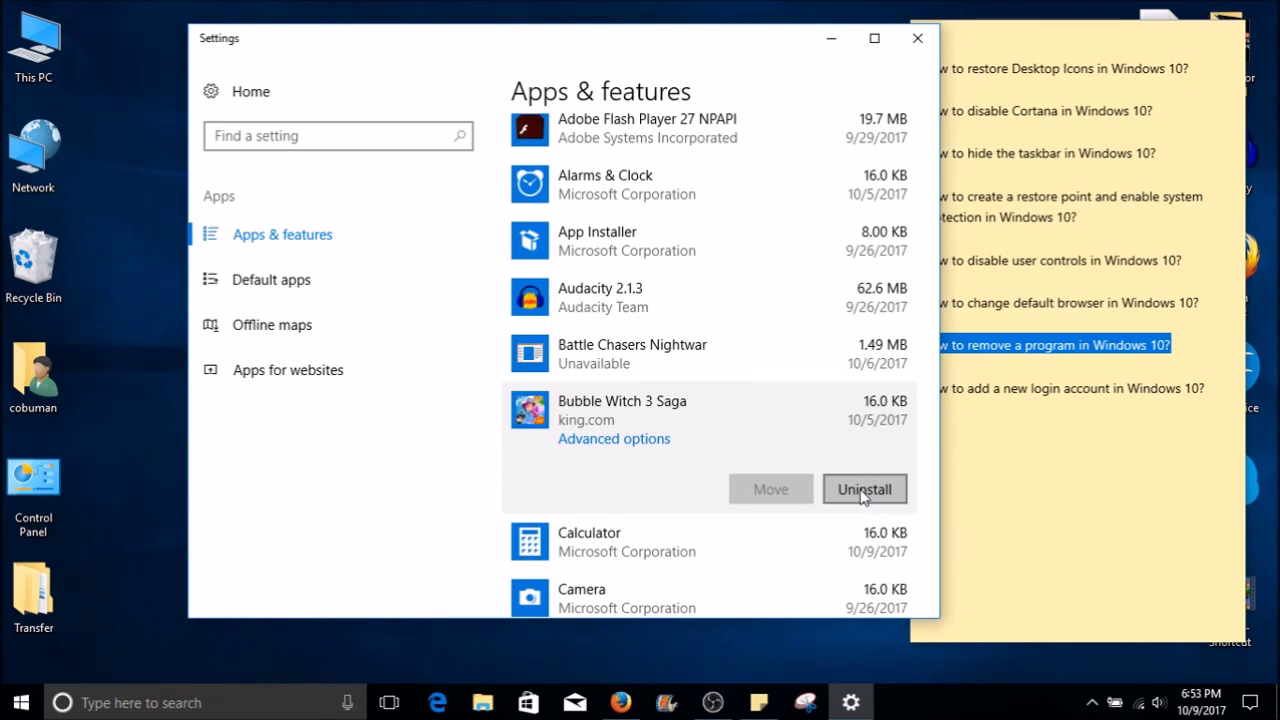
click(632, 440)
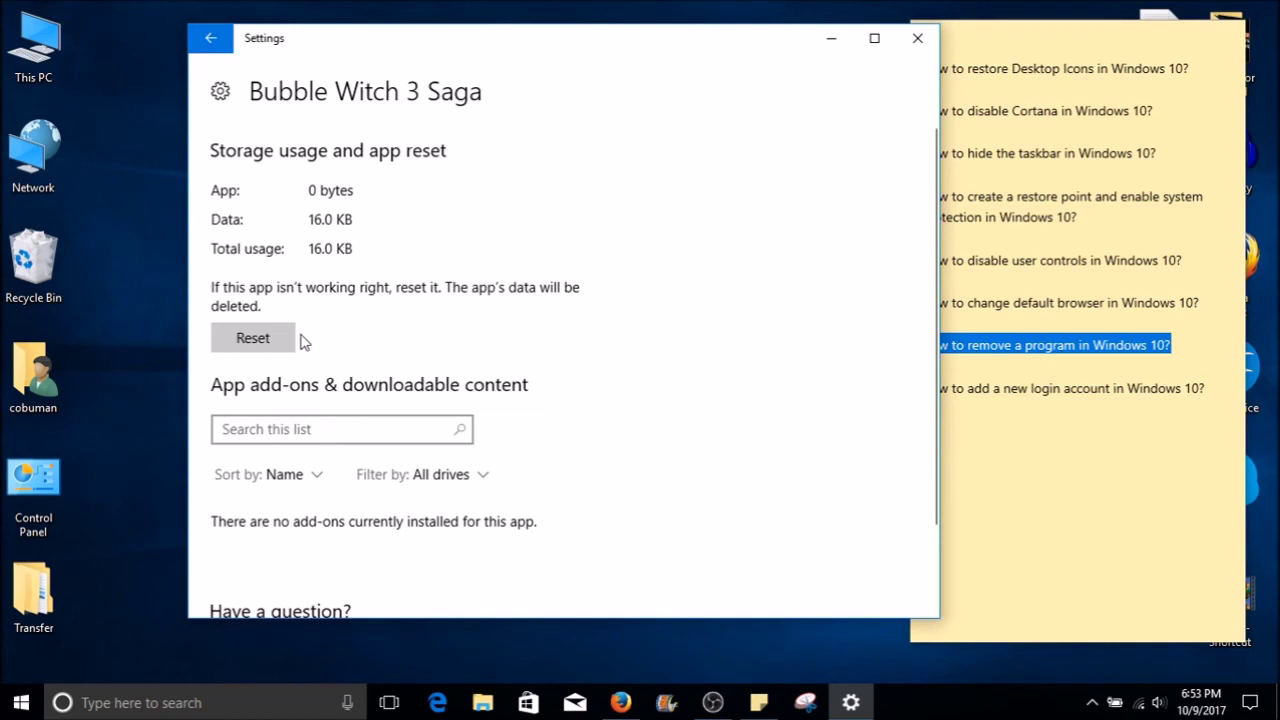
scroll(352, 334, down, 2)
scroll(353, 332, up, 2)
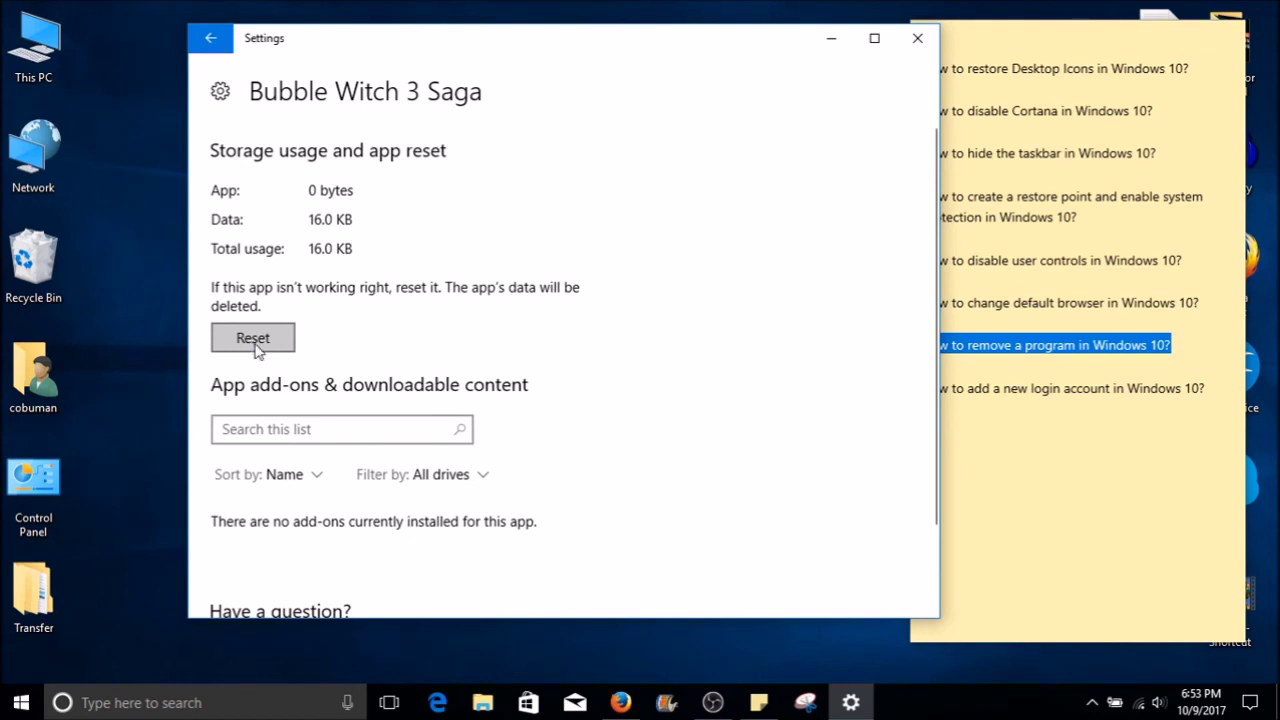
click(210, 42)
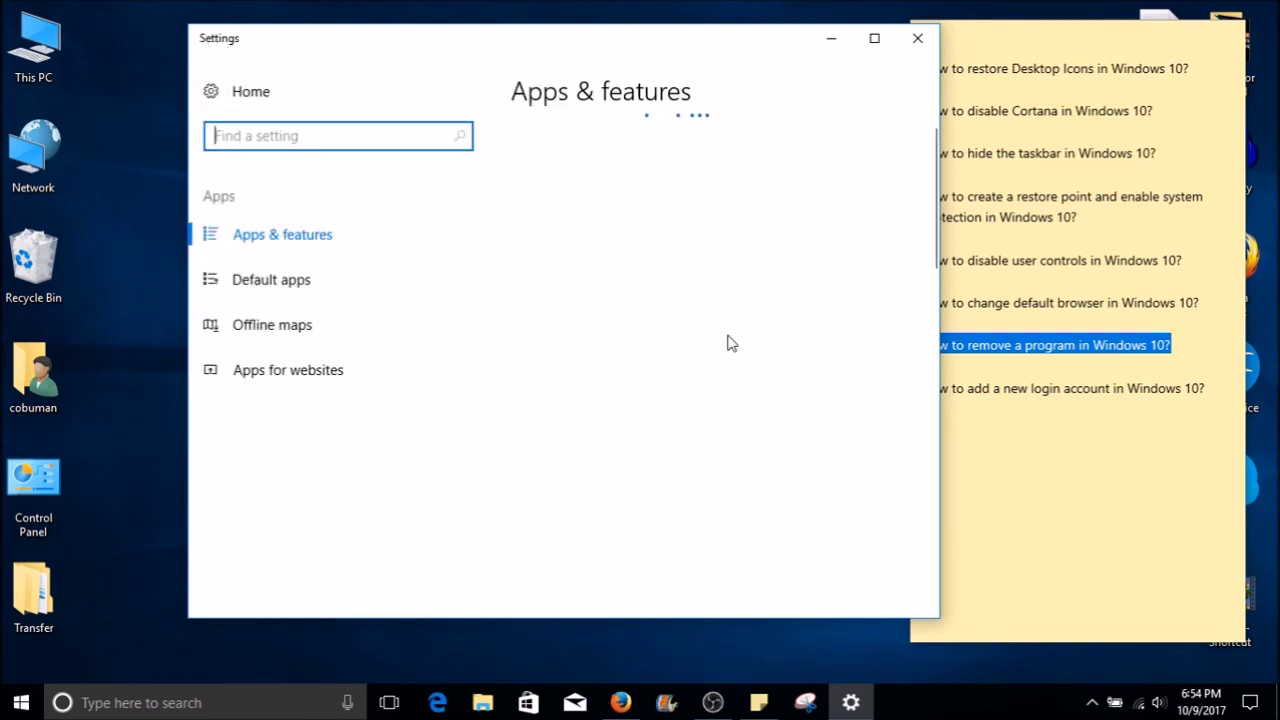
- Uninstall Bubble Witch 3 Saga from the Apps & features list and confirm the removal
scroll(766, 412, down, 3)
scroll(766, 412, down, 7)
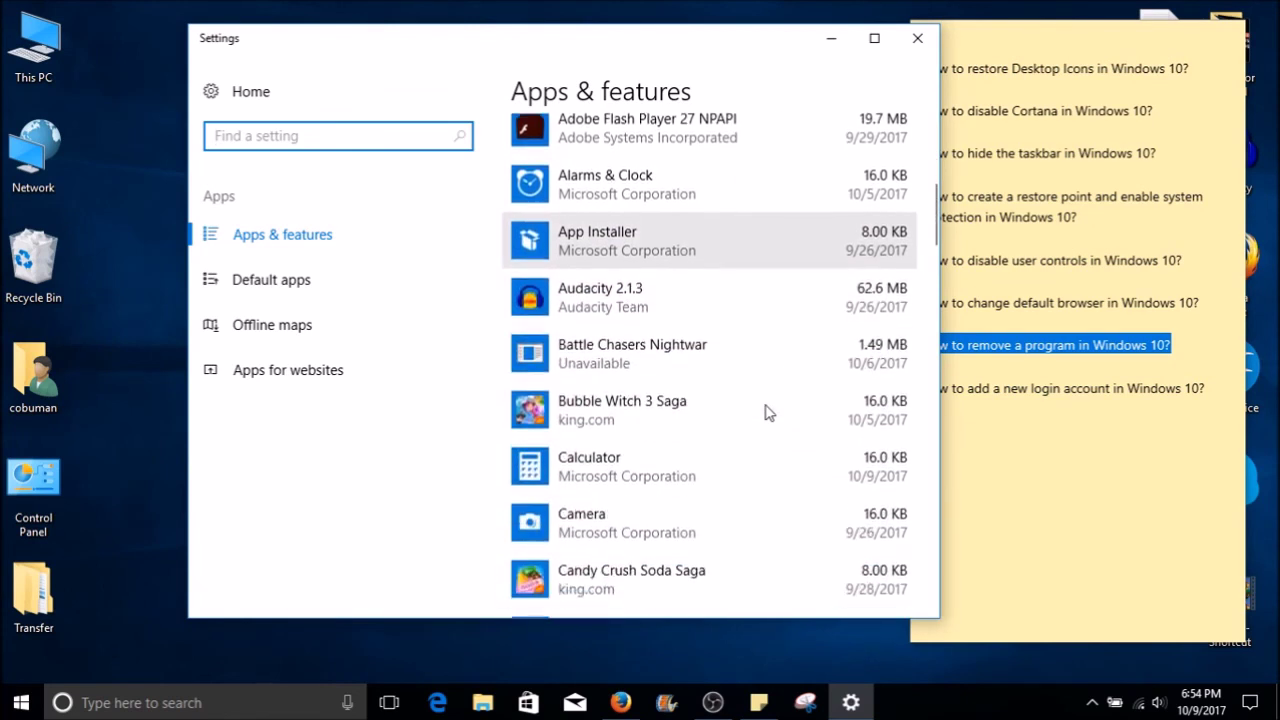
click(686, 410)
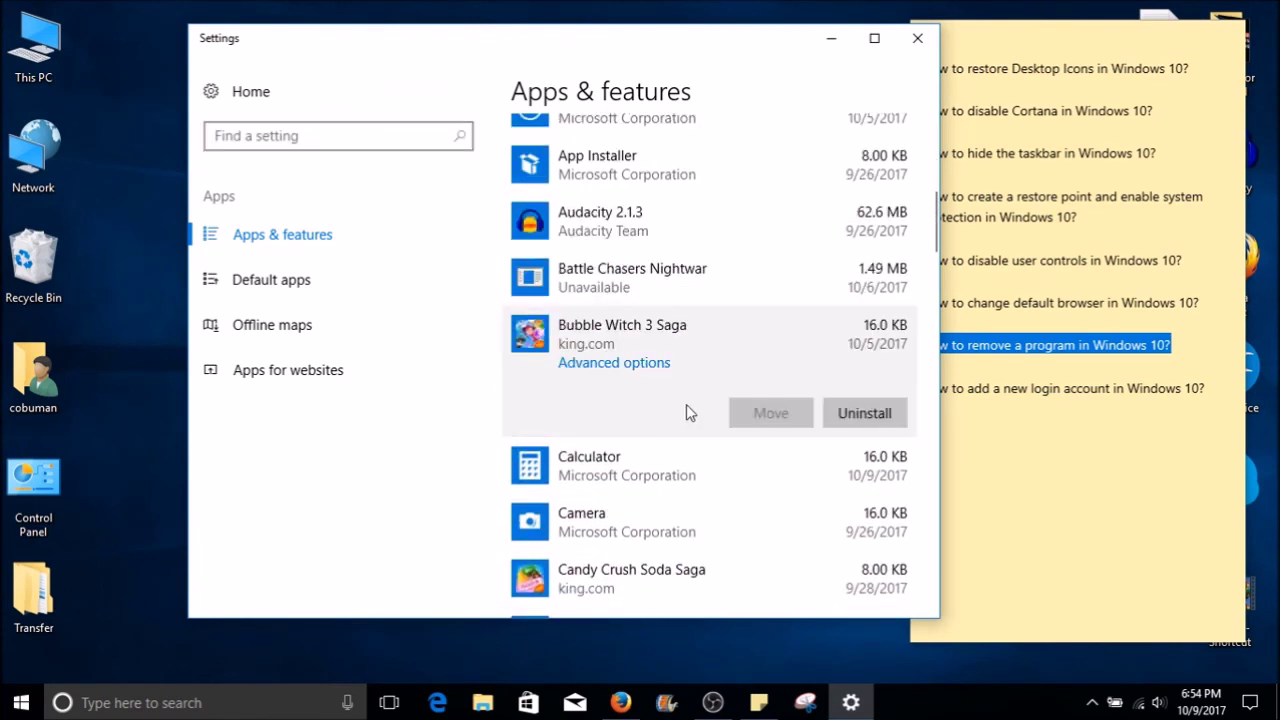
click(870, 416)
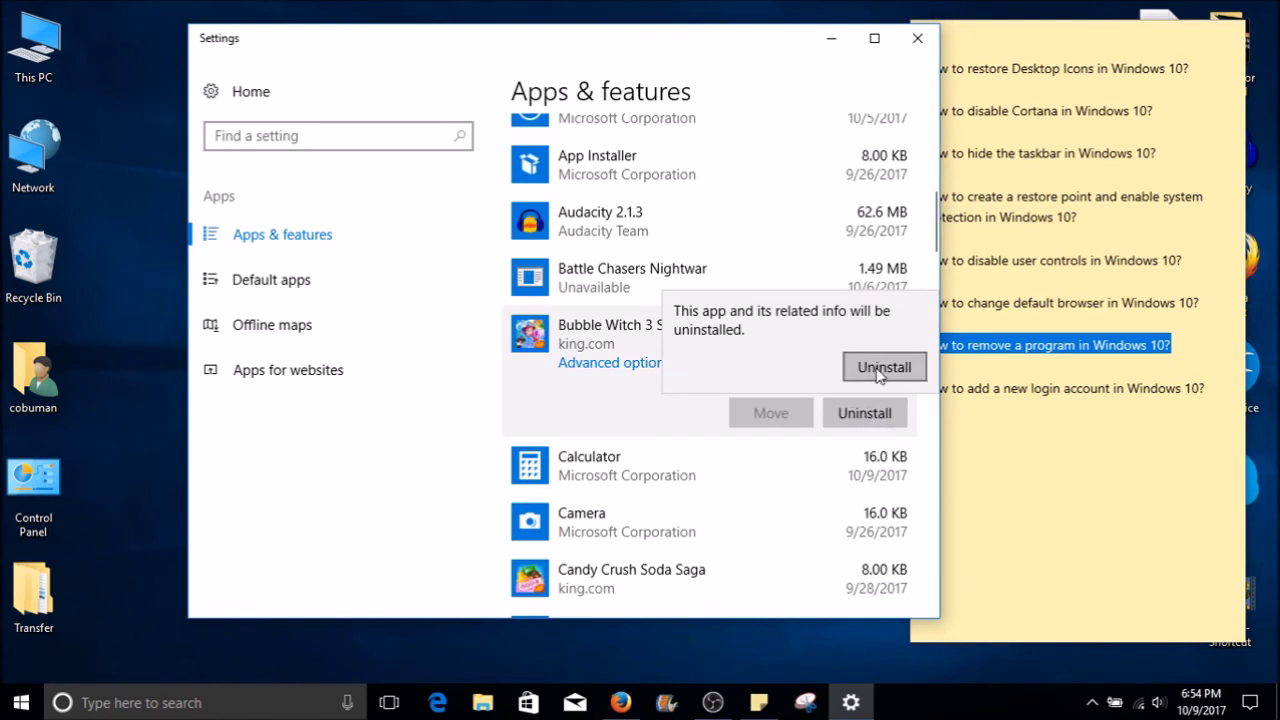
click(879, 371)
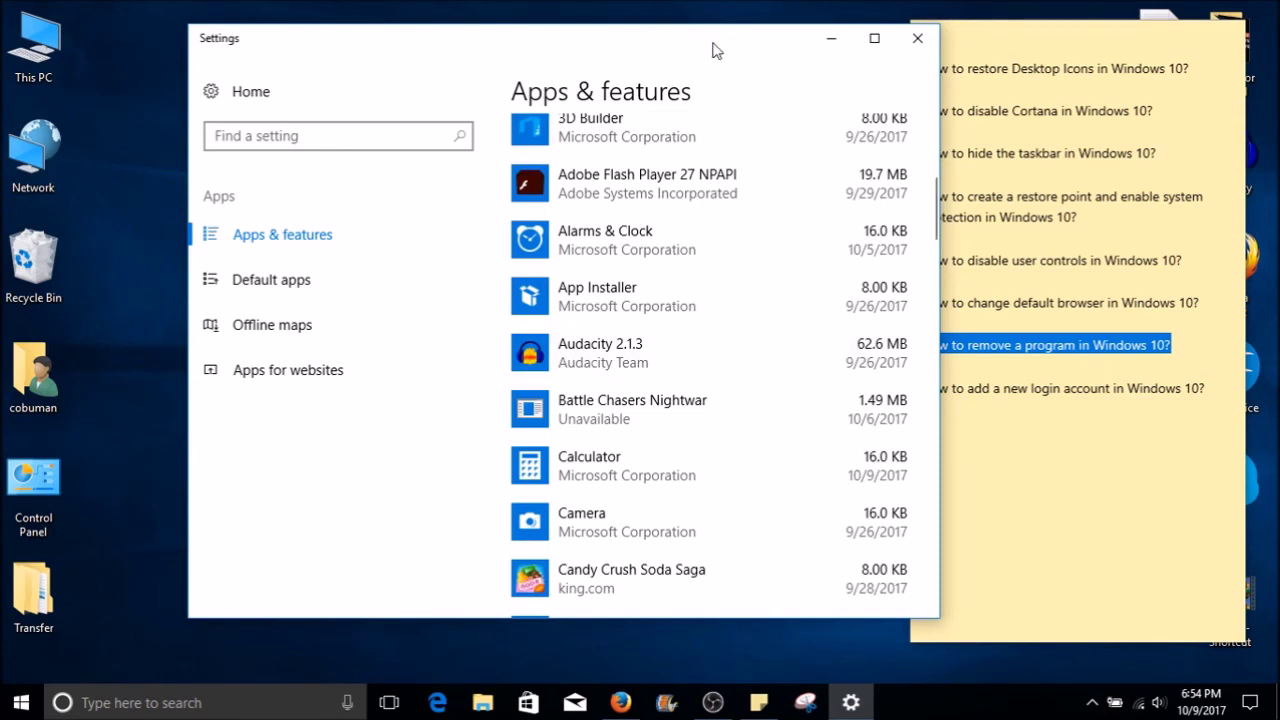
drag(716, 50, 697, 57)
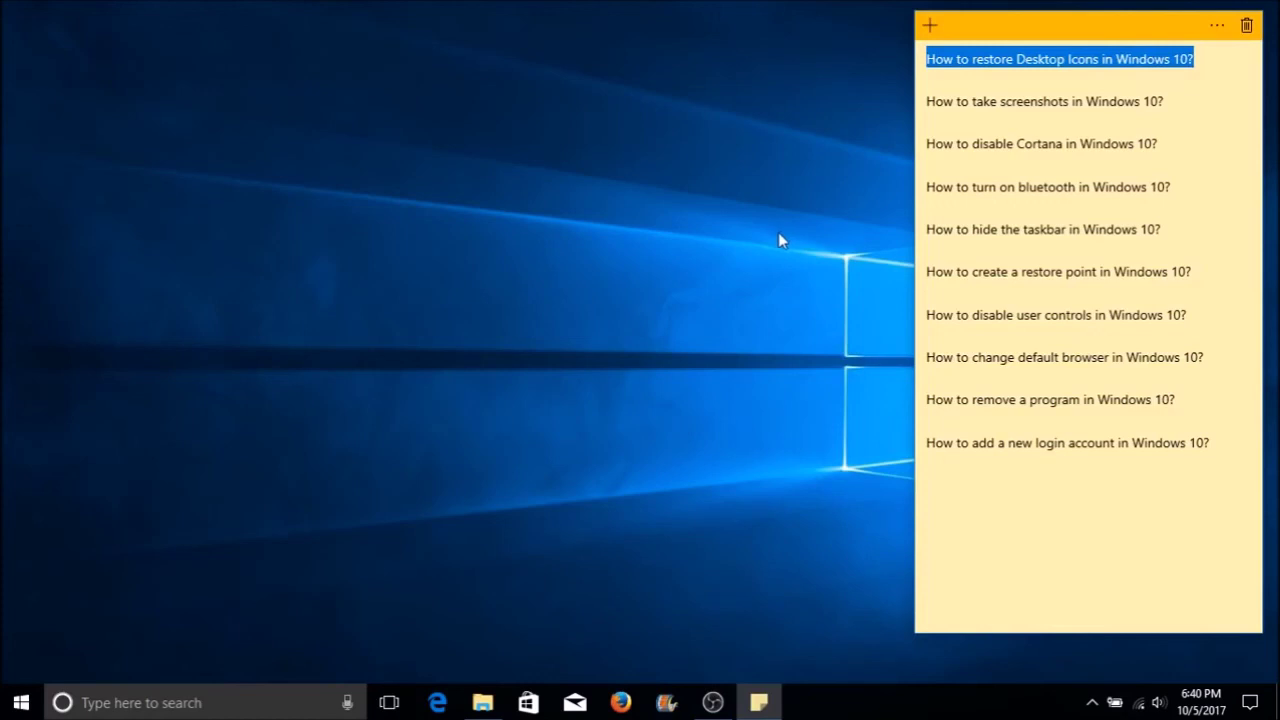
- Search for "theme", open Themes and related settings, and open the desktop icon settings from the related settings
click(20, 703)
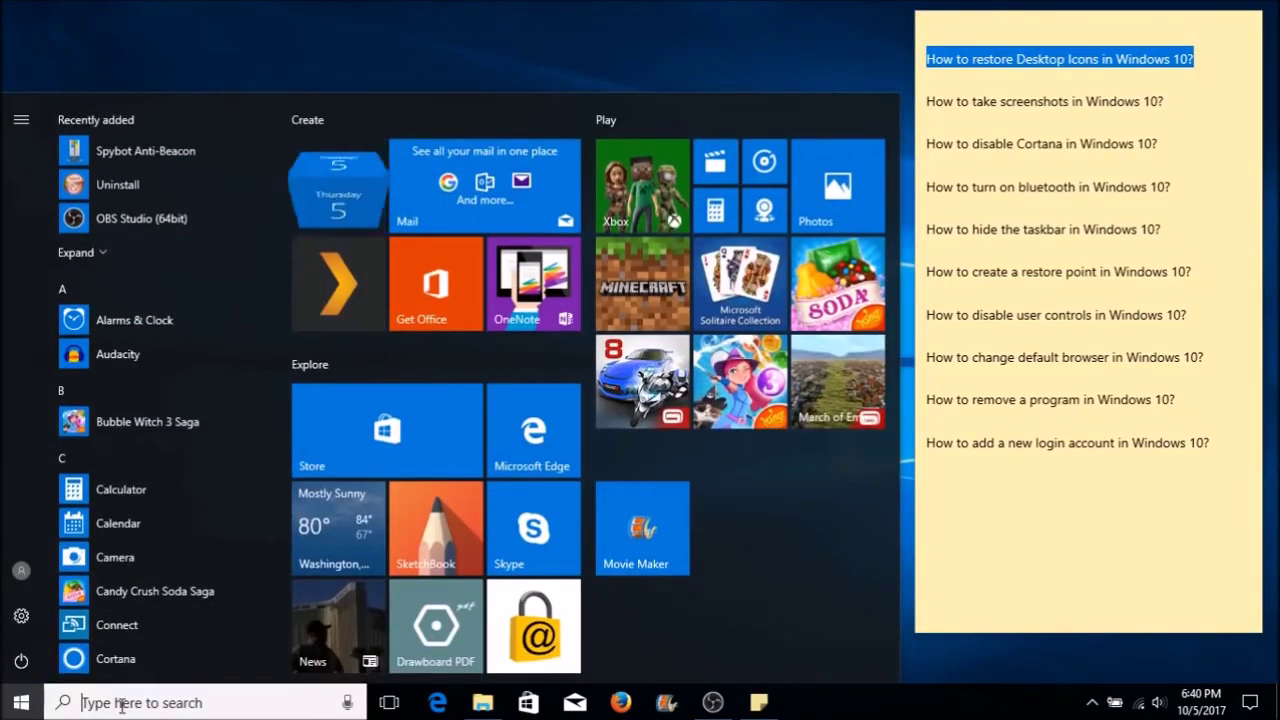
click(120, 705)
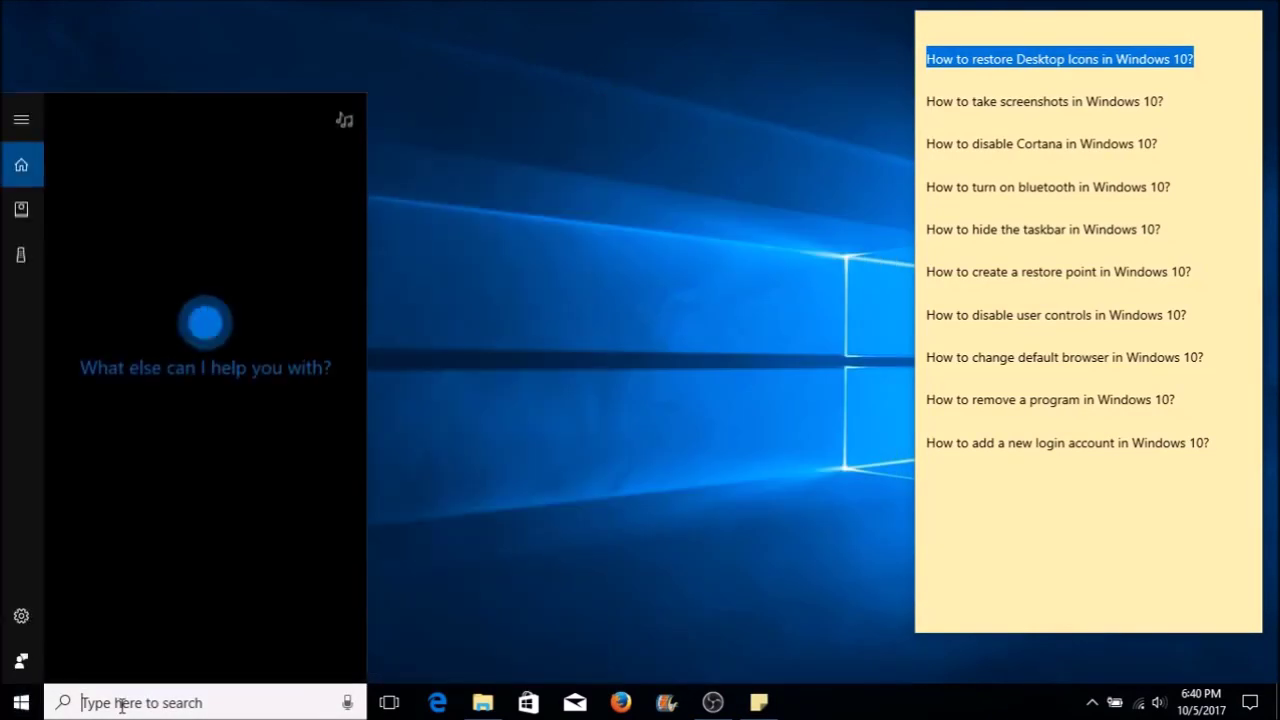
text(theme)
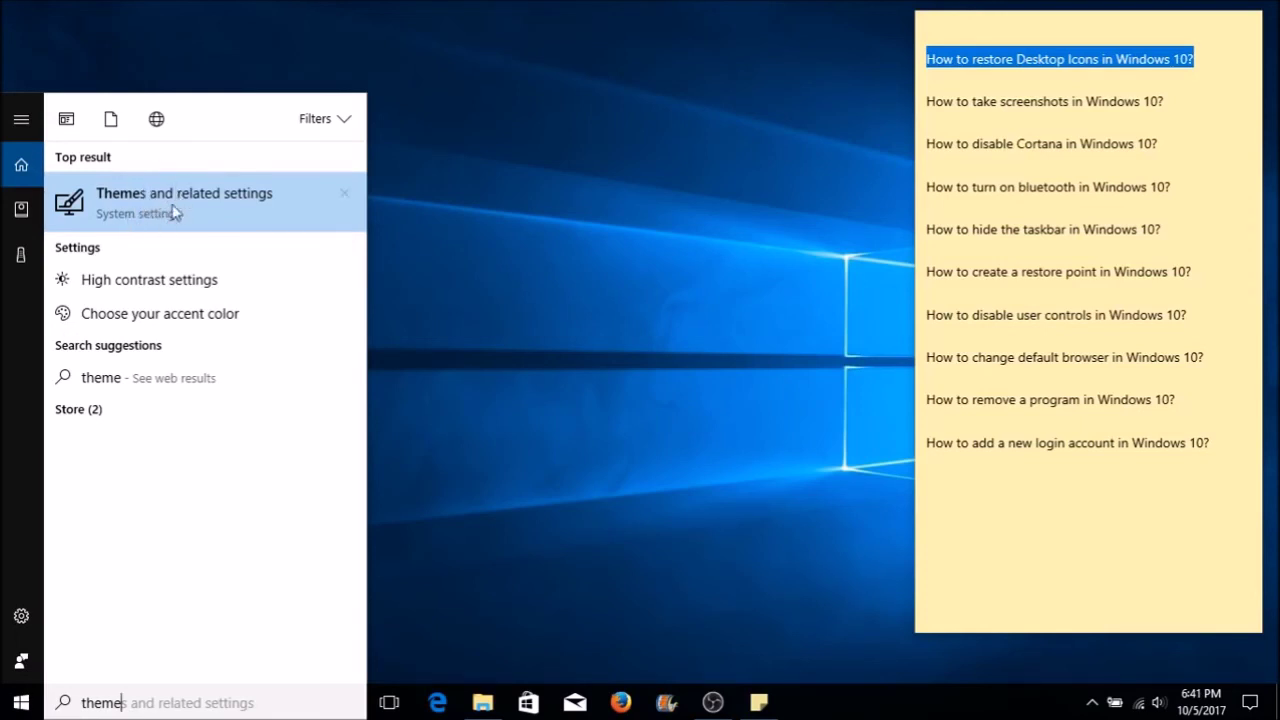
click(173, 212)
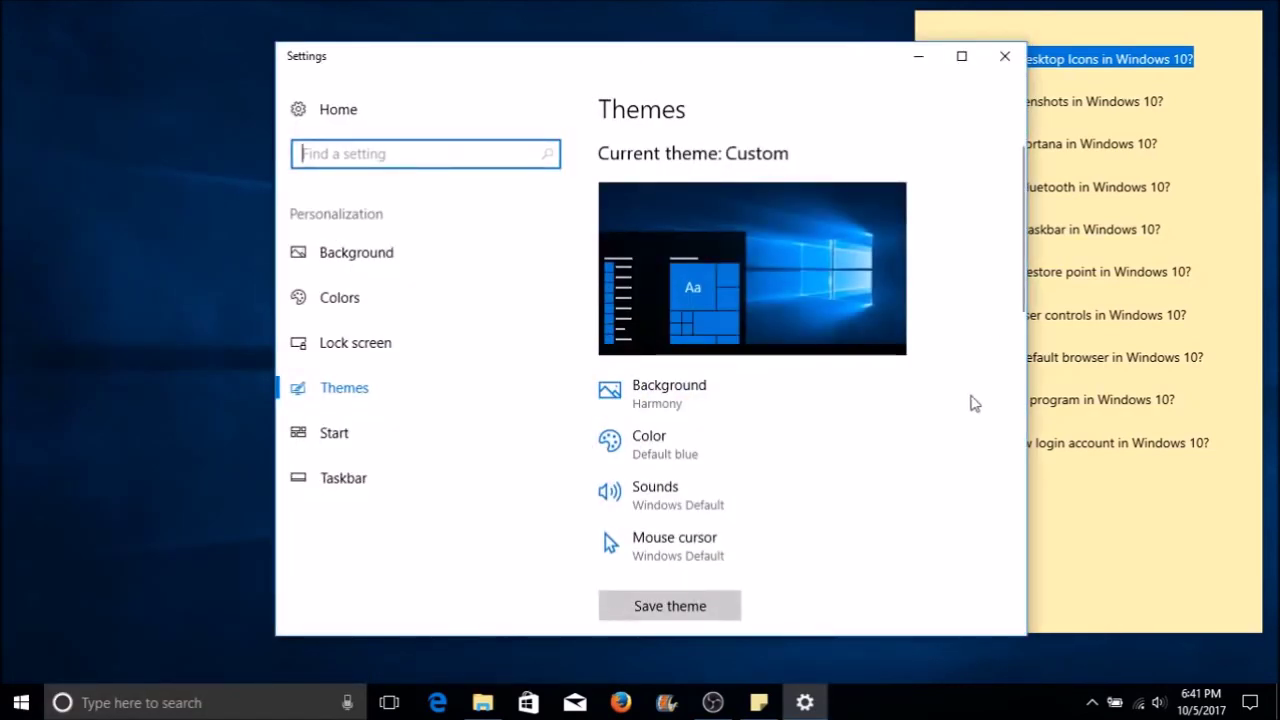
click(996, 328)
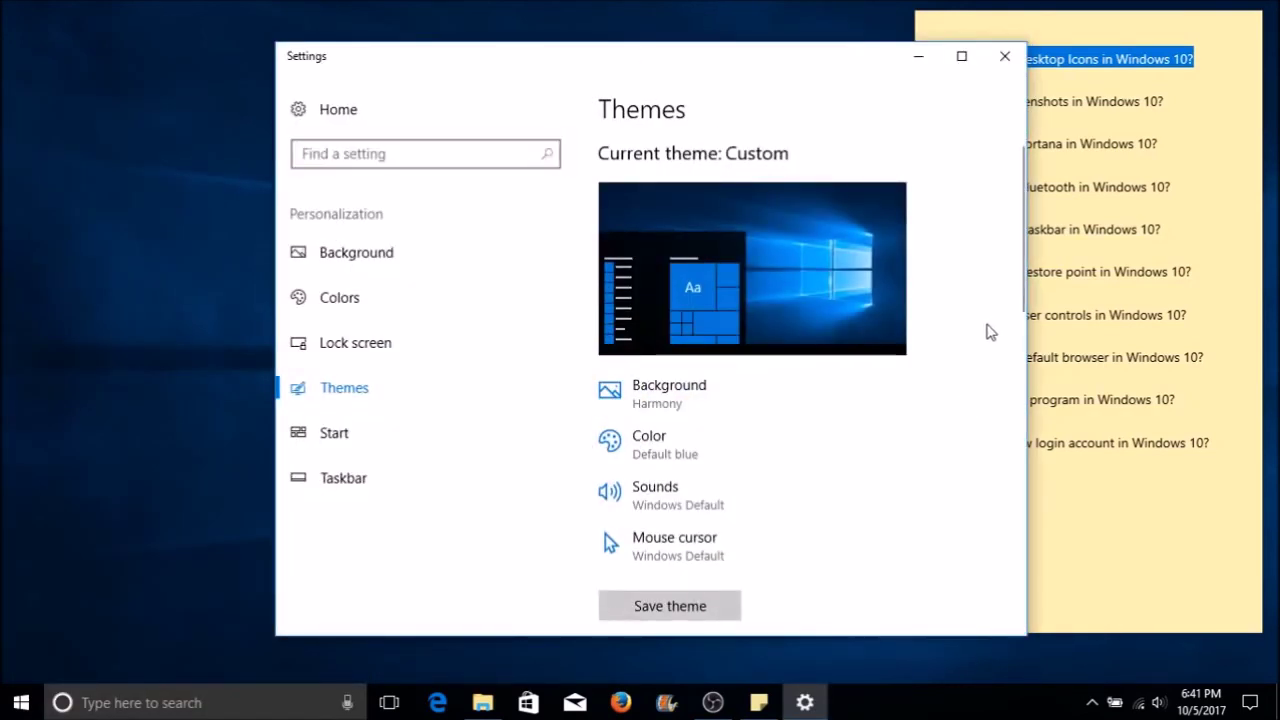
scroll(990, 334, down, 3)
scroll(988, 336, down, 5)
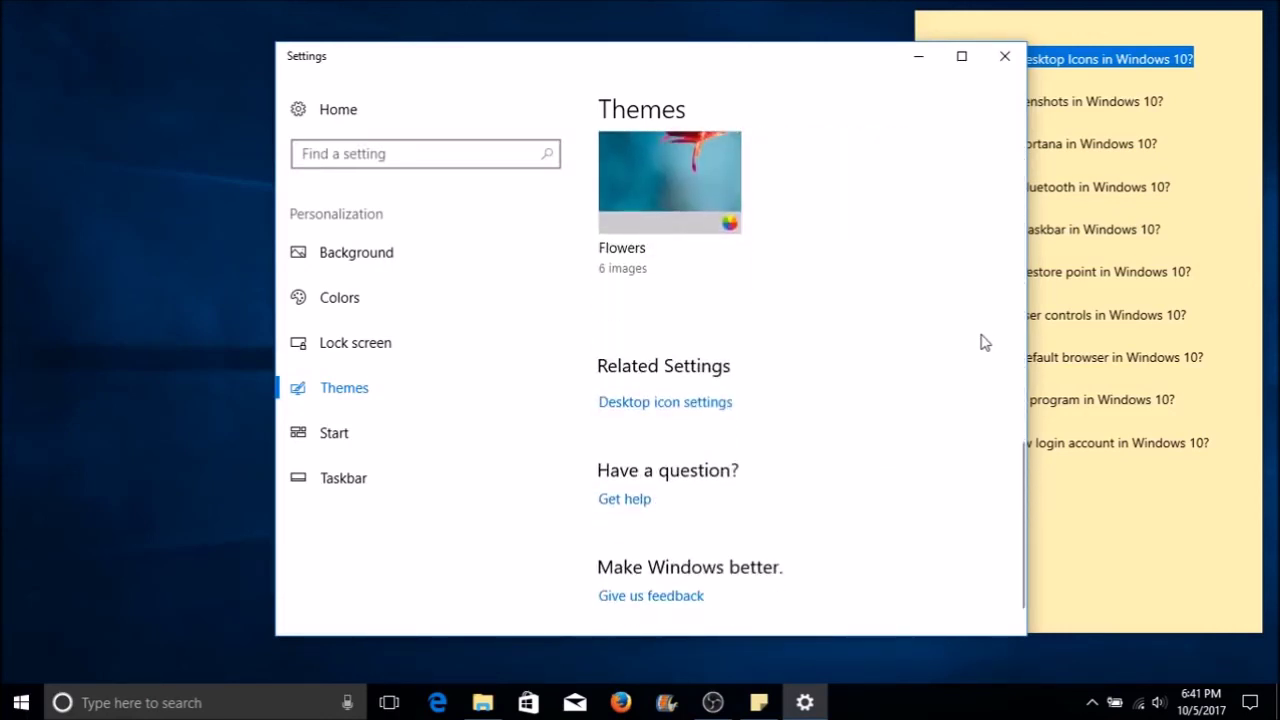
click(681, 410)
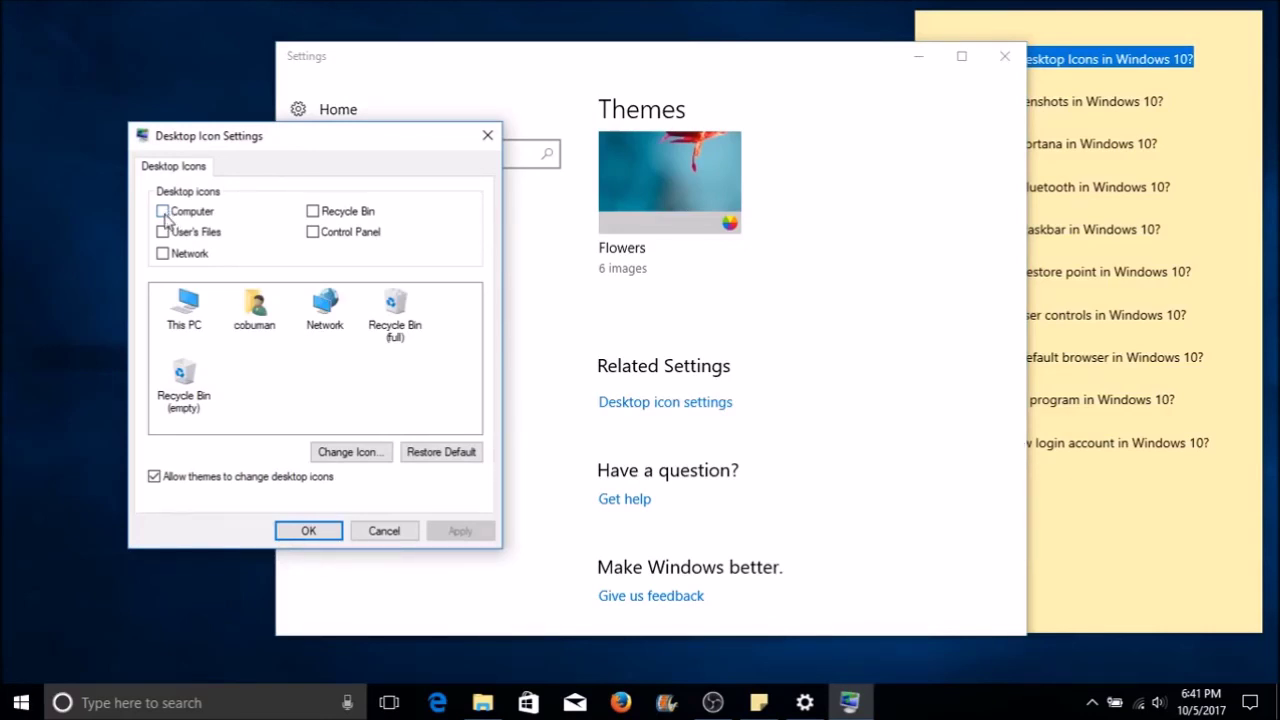
- Enable the Computer, User's Files, Network, Recycle Bin and Control Panel desktop icons, apply the change and close the dialog
click(163, 212)
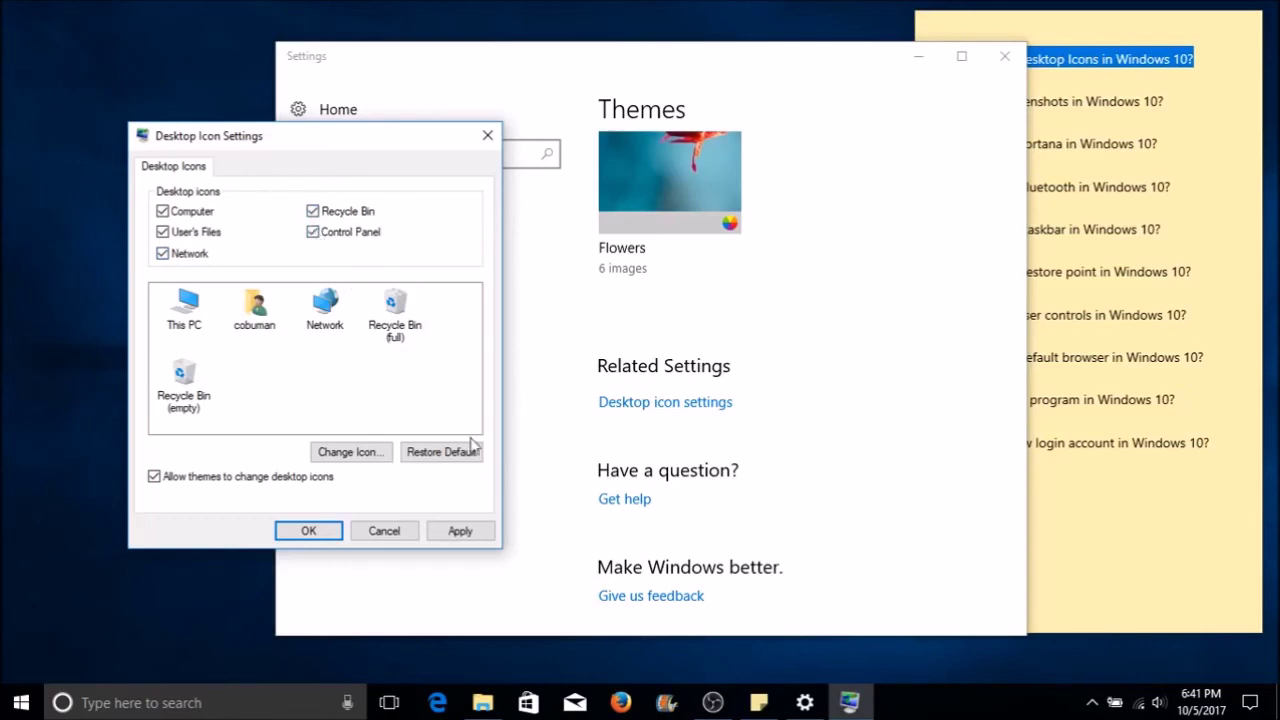
click(462, 533)
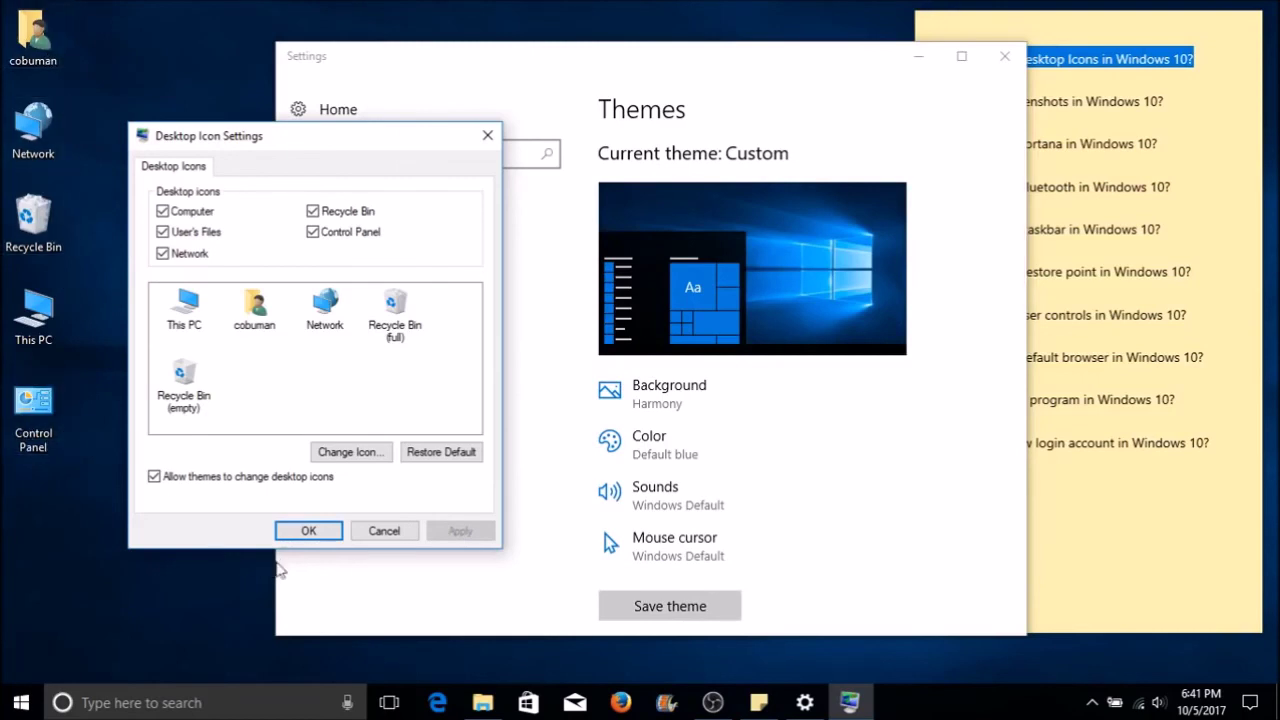
click(306, 532)
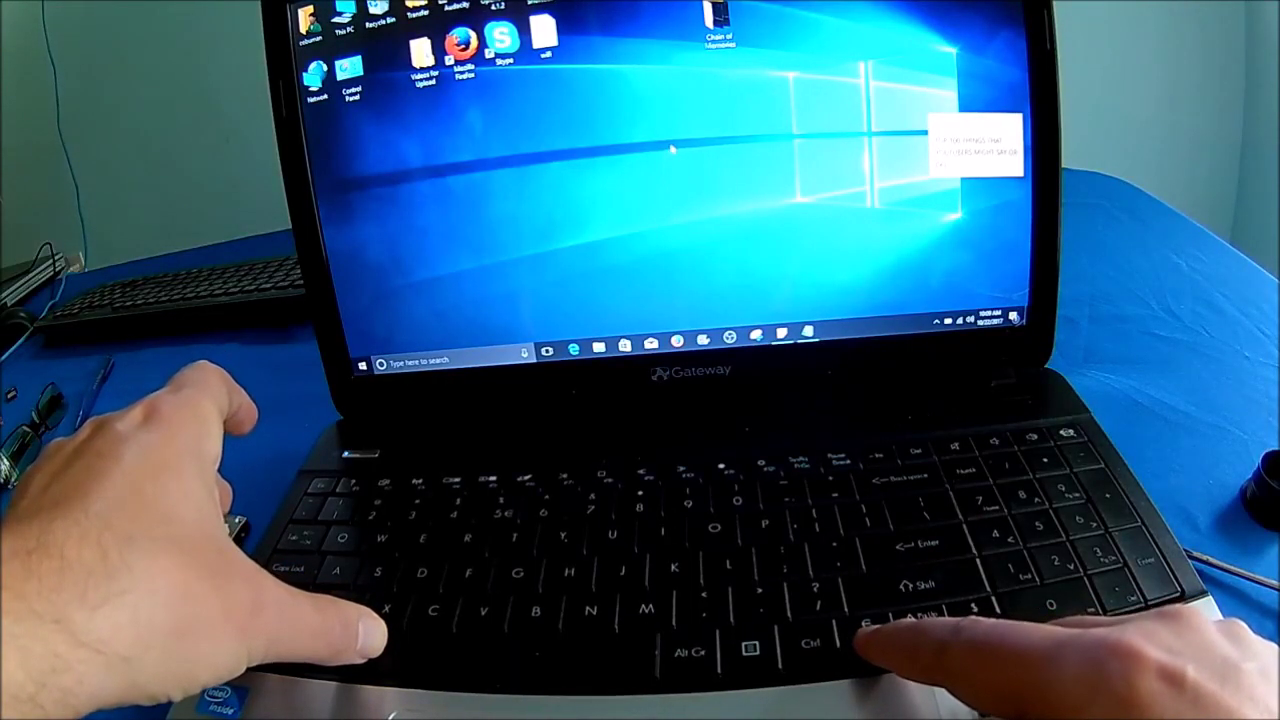
key(ctrl+alt+Left)
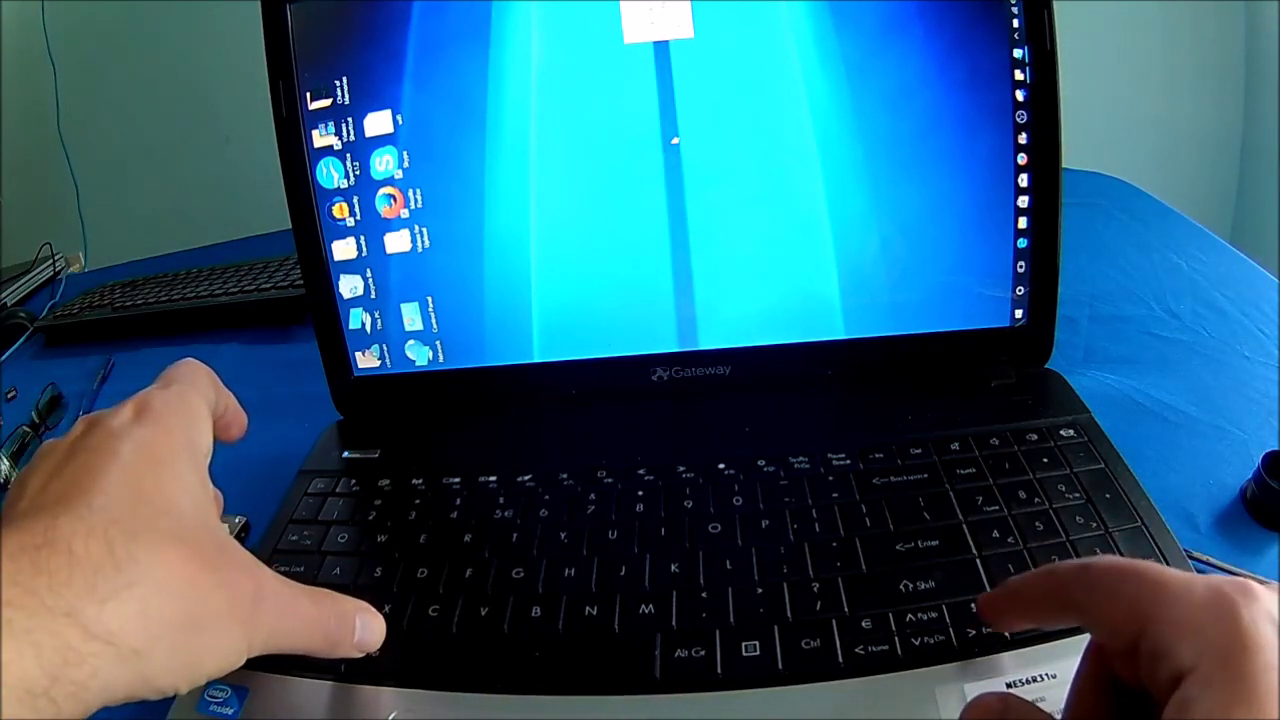
key(ctrl+alt+Right)
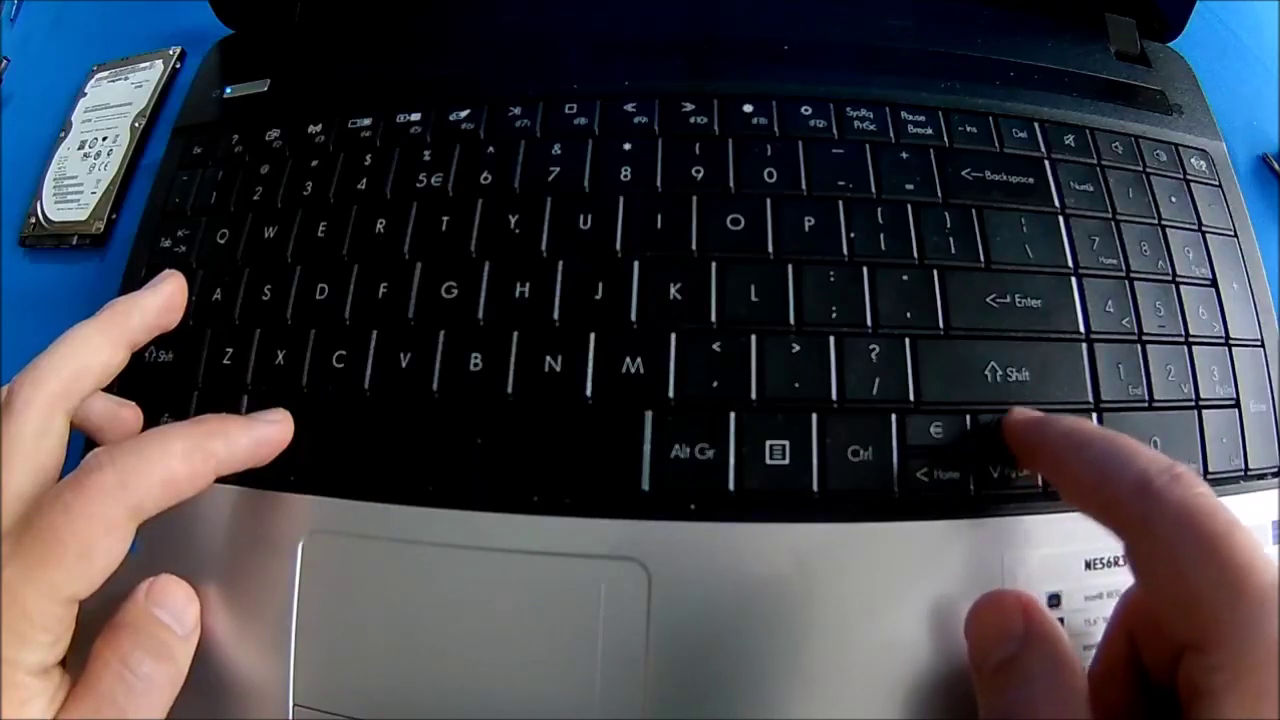
key(ctrl+alt+Up)
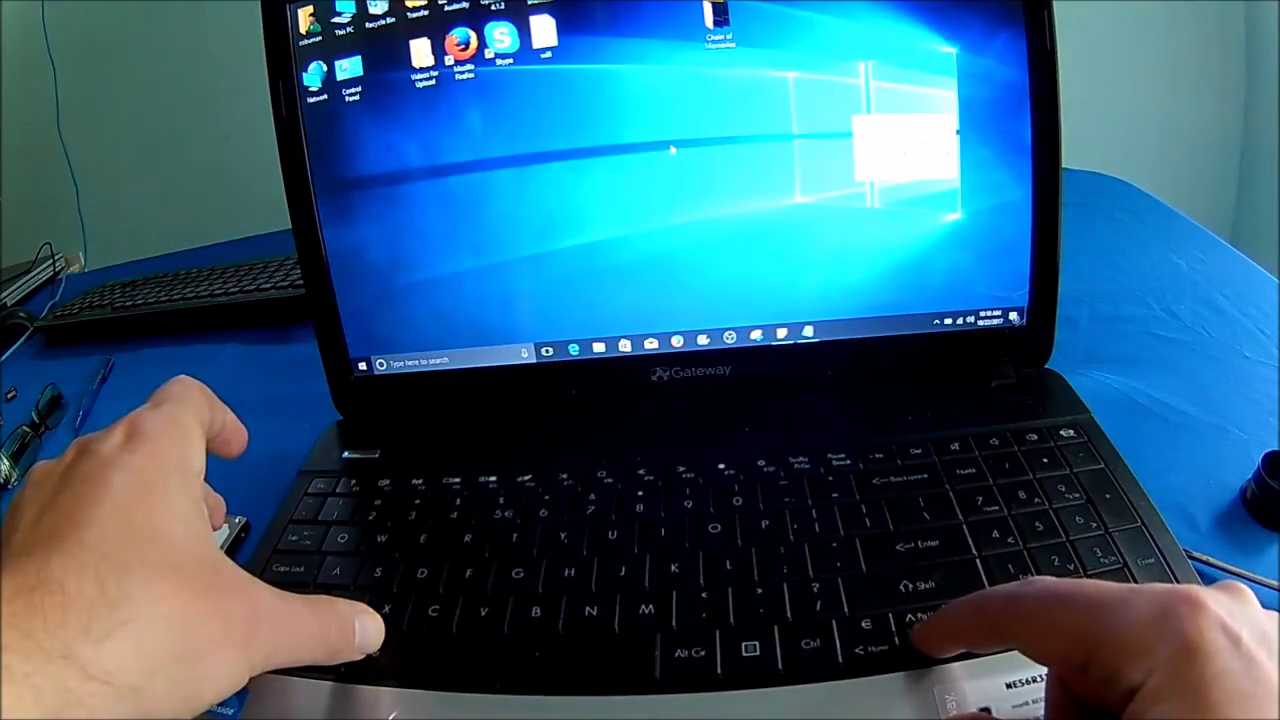
key(ctrl+alt+Down)
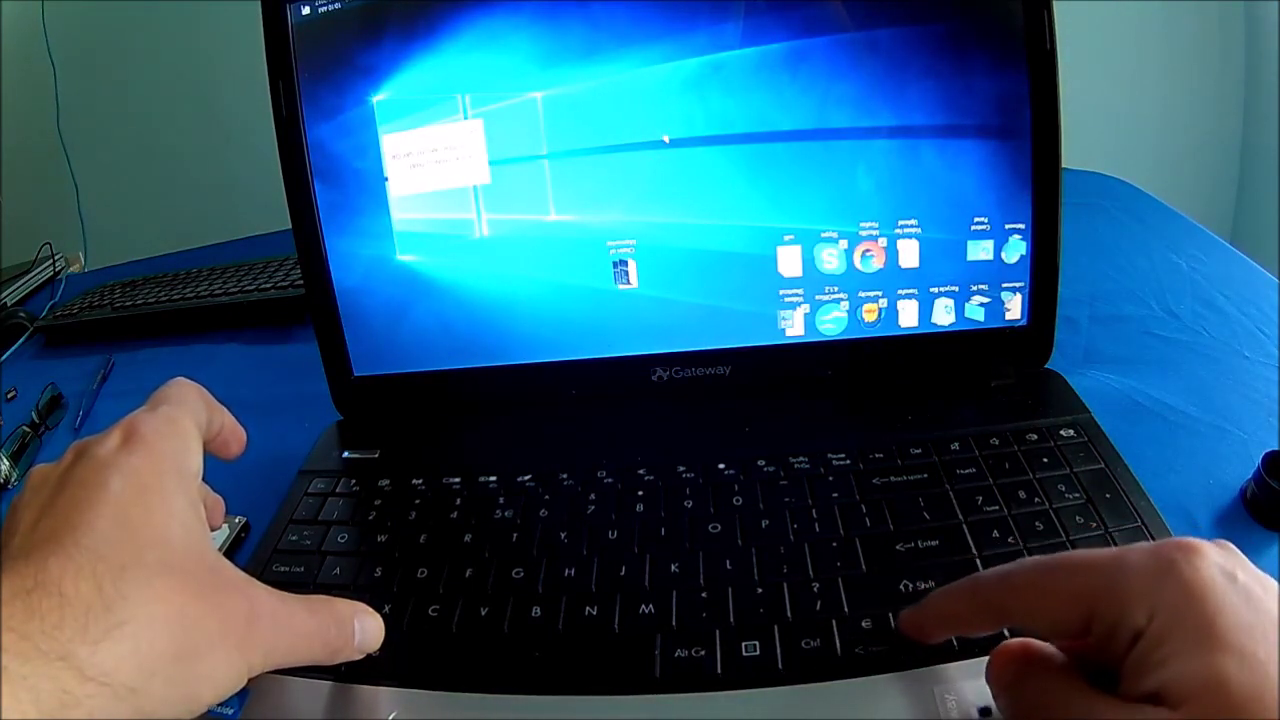
key(ctrl+alt+Left)
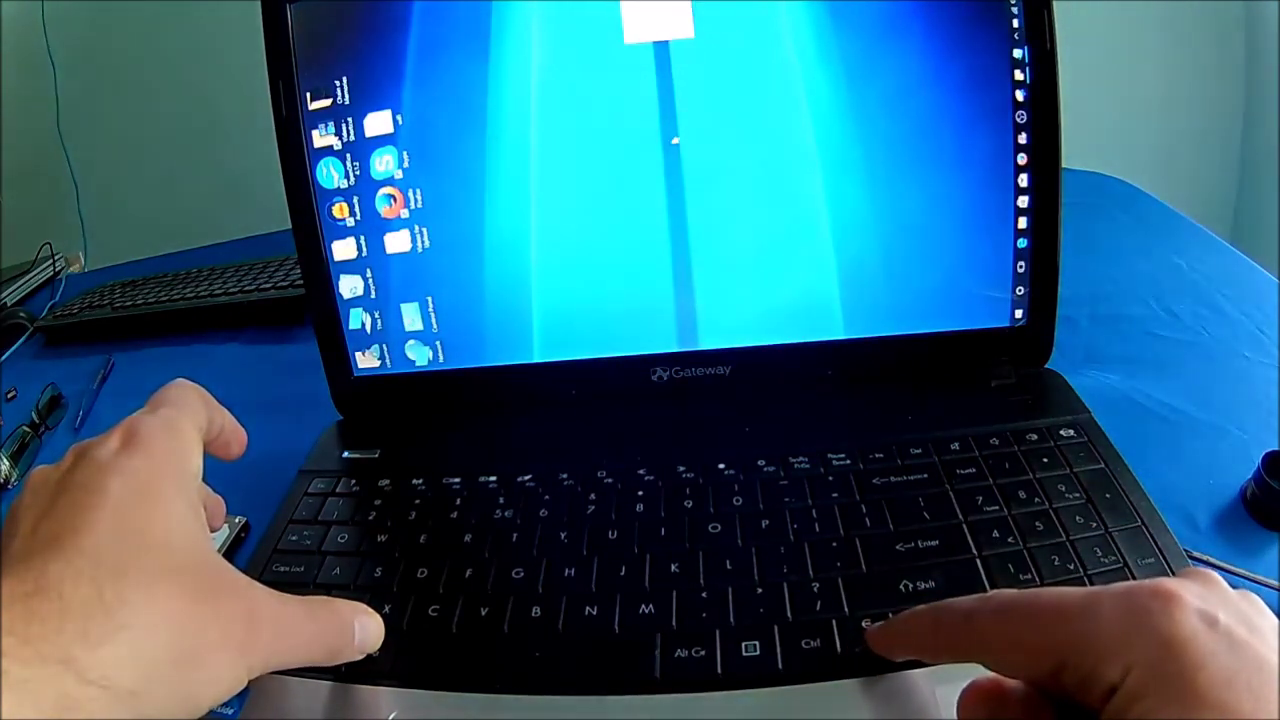
key(ctrl+alt+Right)
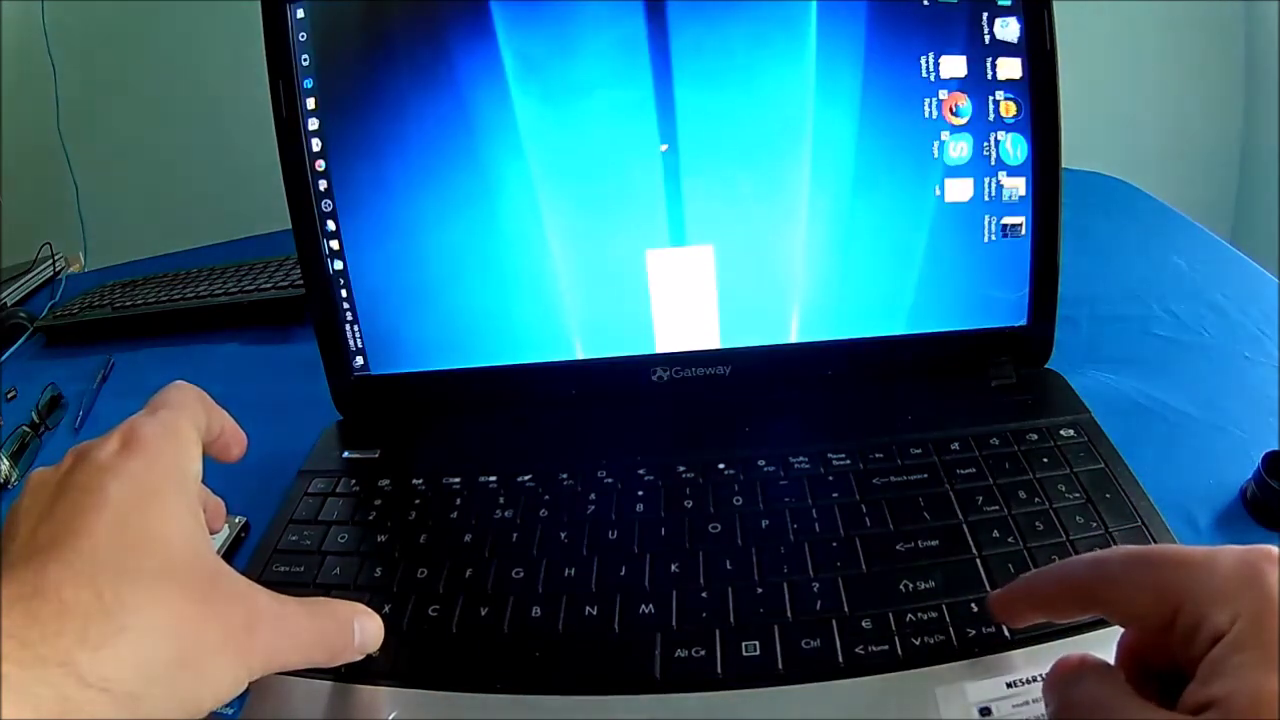
key(ctrl+alt+Up)
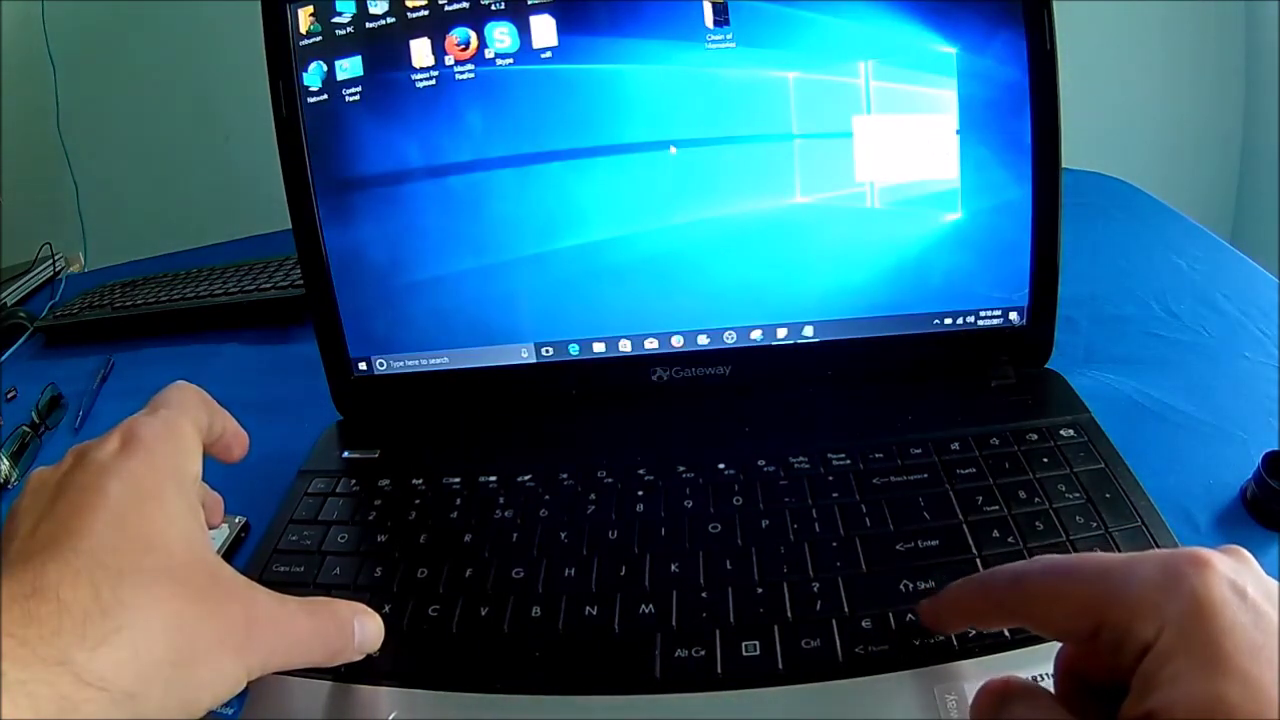